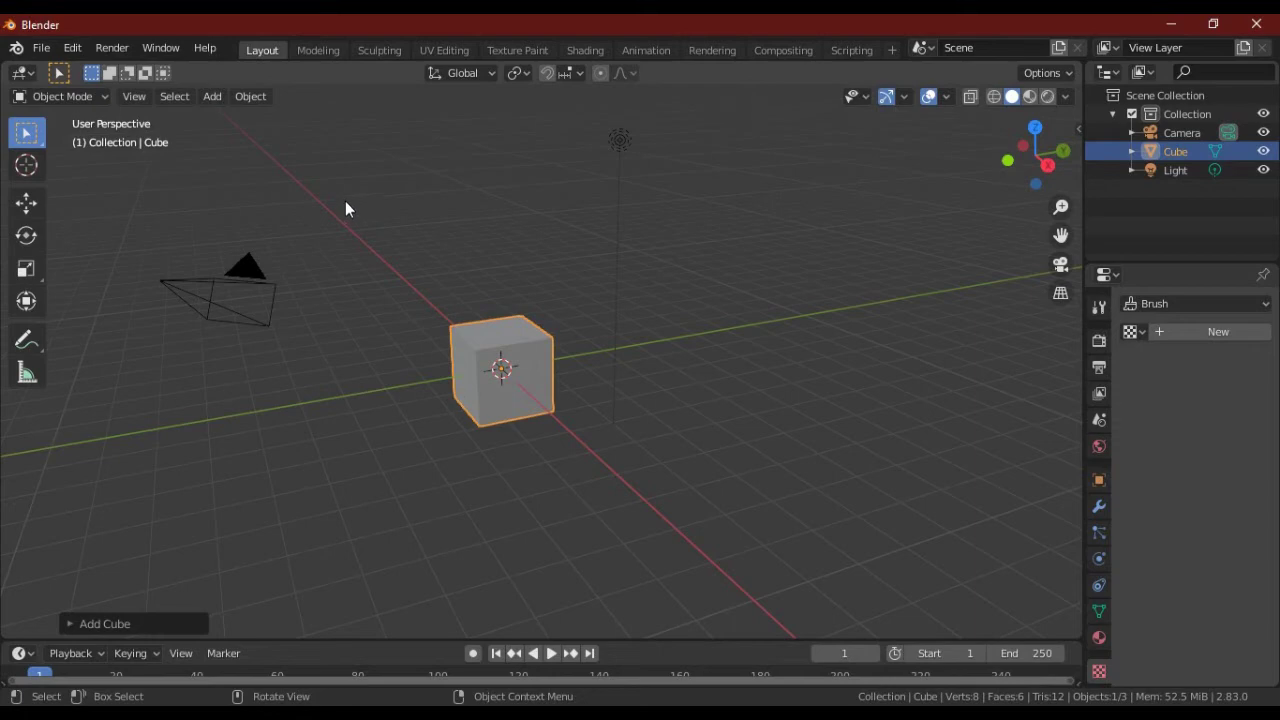
- Orbit and zoom around the default cube, then orbit the orange-monkey scene and hide the sidebar
mouse_move(424, 378)
middle_down()
mouse_move(385, 384)
mouse_move(455, 381)
mouse_move(496, 351)
mouse_move(404, 346)
mouse_move(349, 394)
mouse_move(370, 418)
mouse_move(388, 396)
mouse_move(365, 384)
middle_up()
scroll(365, 384, up, 3)
scroll(332, 377, up, 1)
scroll(348, 366, up, 2)
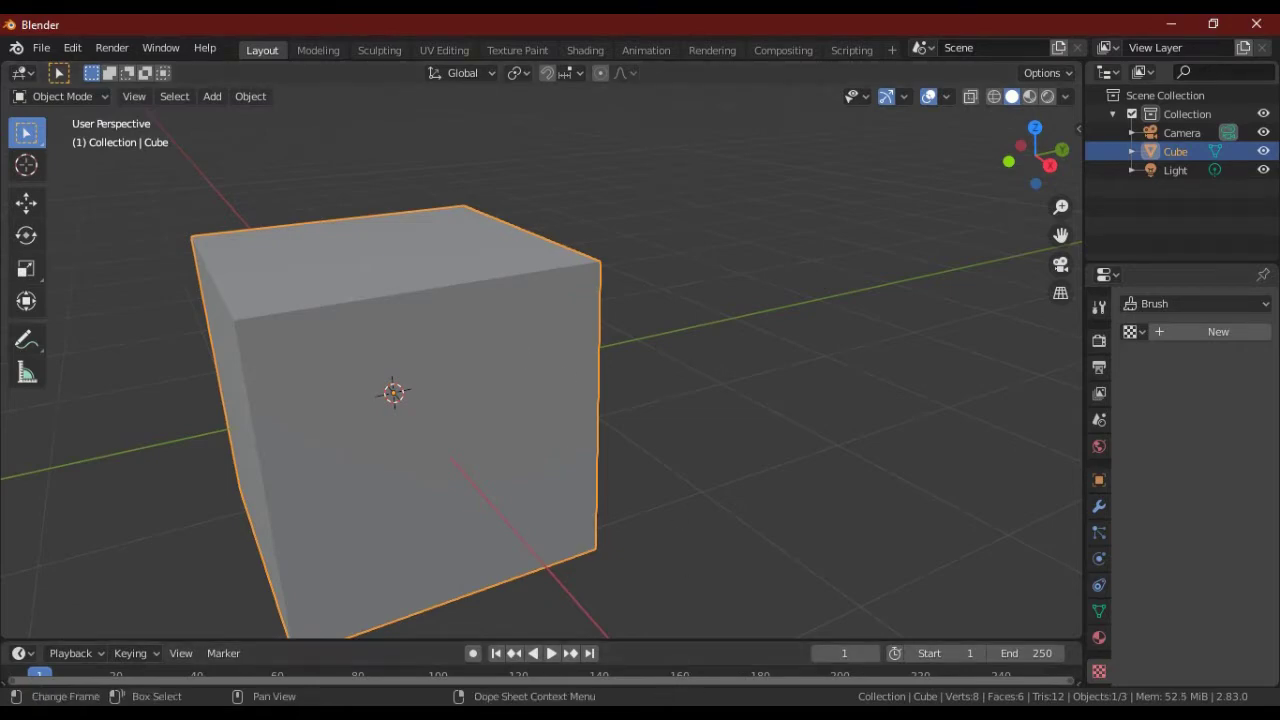
mouse_move(351, 309)
middle_down()
mouse_move(349, 266)
mouse_move(371, 300)
mouse_move(397, 306)
mouse_move(646, 284)
middle_up()
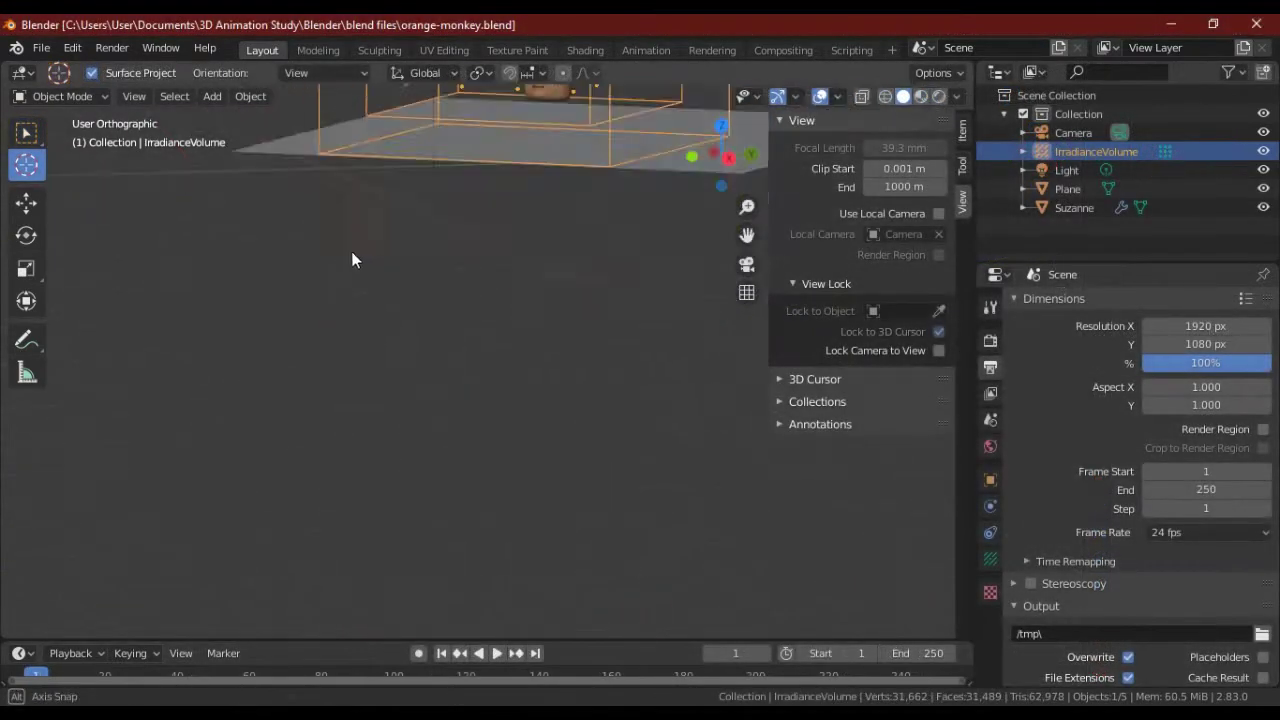
key(n)
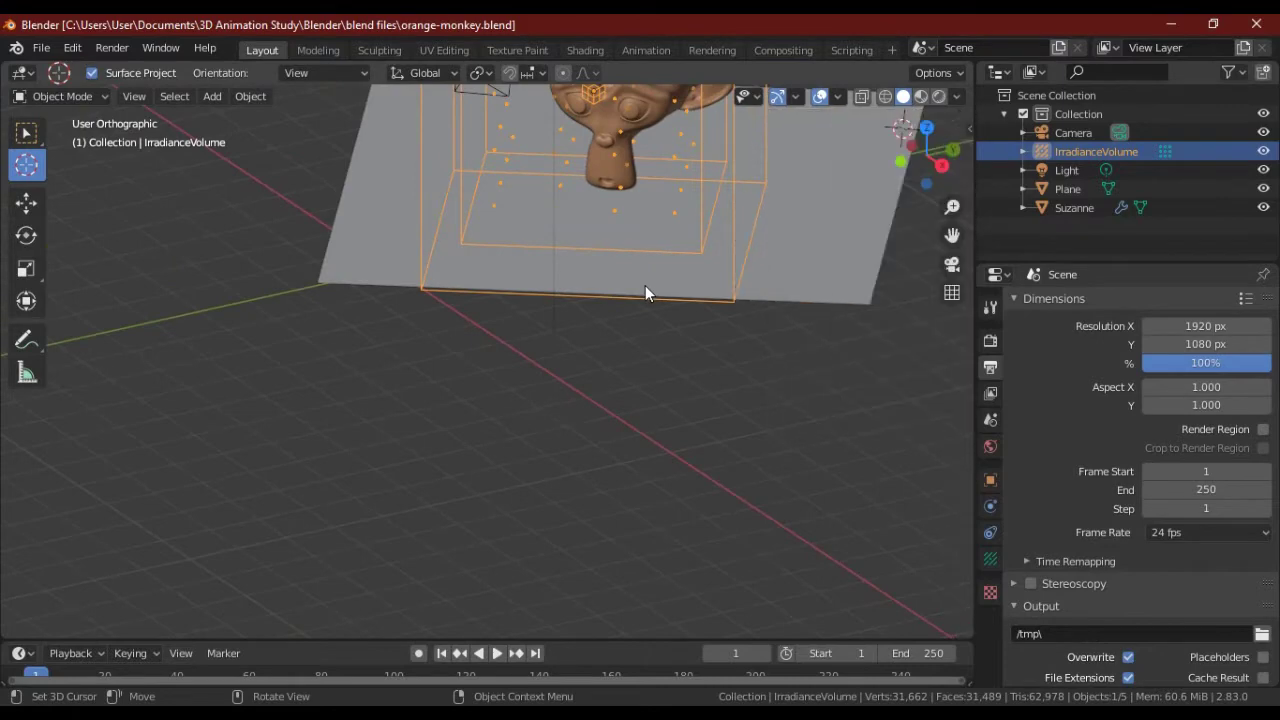
- Show the orange monkey in Material Preview, then Rendered shading, orbiting to front and side views
mouse_move(645, 286)
middle_down()
mouse_move(621, 492)
mouse_move(713, 336)
middle_up()
click(920, 96)
click(938, 96)
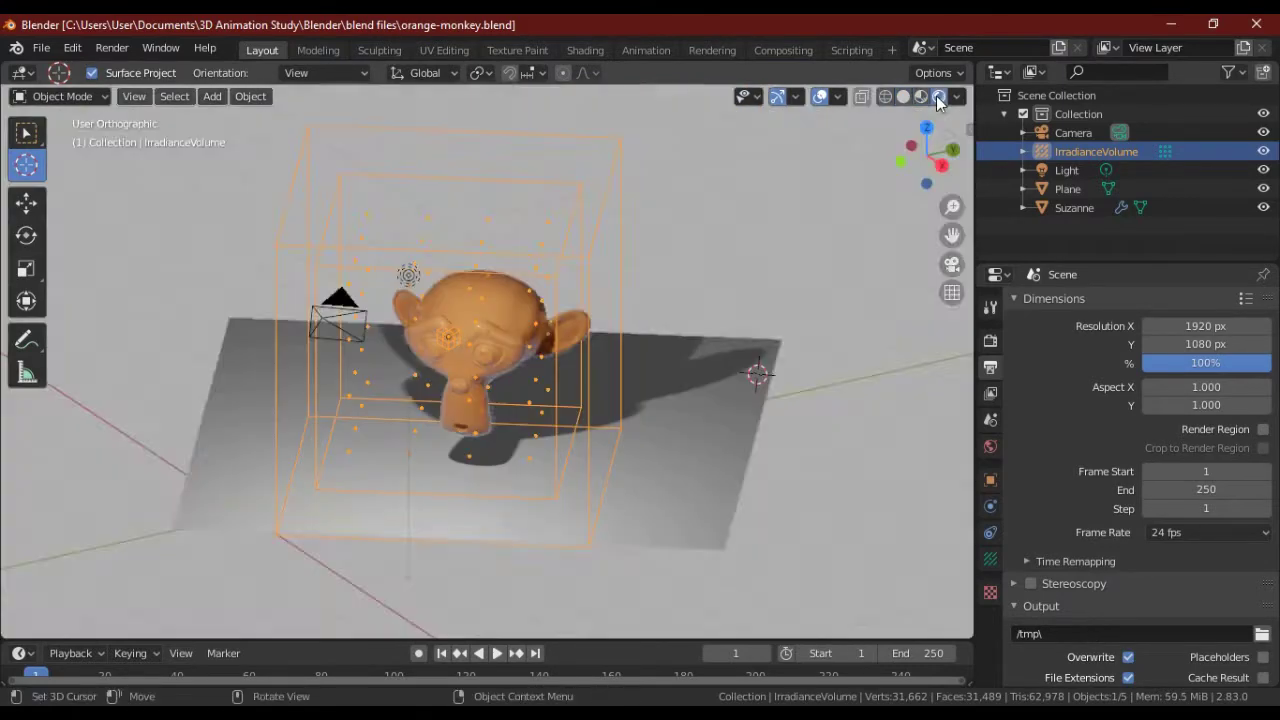
middle_drag(591, 325, 627, 287)
scroll(627, 287, up, 3)
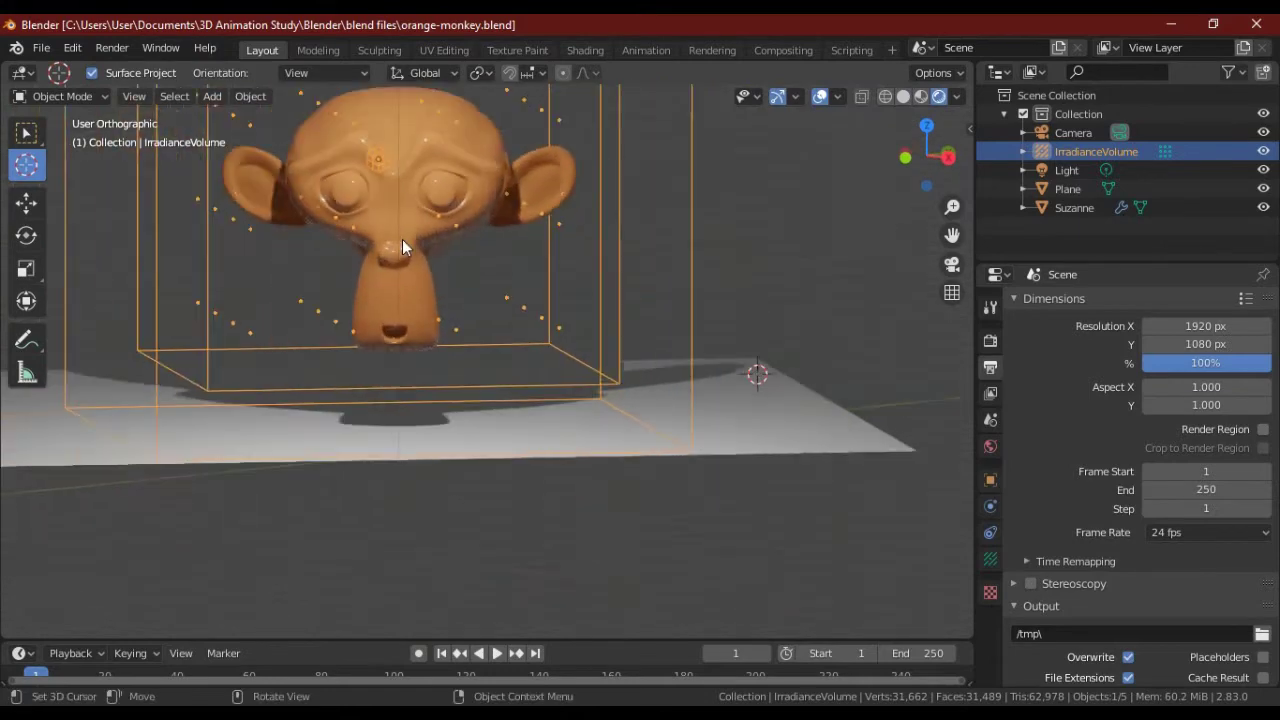
scroll(400, 237, down, 1)
mouse_move(398, 236)
middle_down()
mouse_move(441, 341)
mouse_move(661, 315)
mouse_move(585, 313)
mouse_move(606, 299)
middle_up()
mouse_move(538, 224)
middle_down()
mouse_move(498, 236)
mouse_move(513, 240)
mouse_move(508, 318)
mouse_move(575, 320)
mouse_move(173, 311)
mouse_move(298, 358)
middle_up()
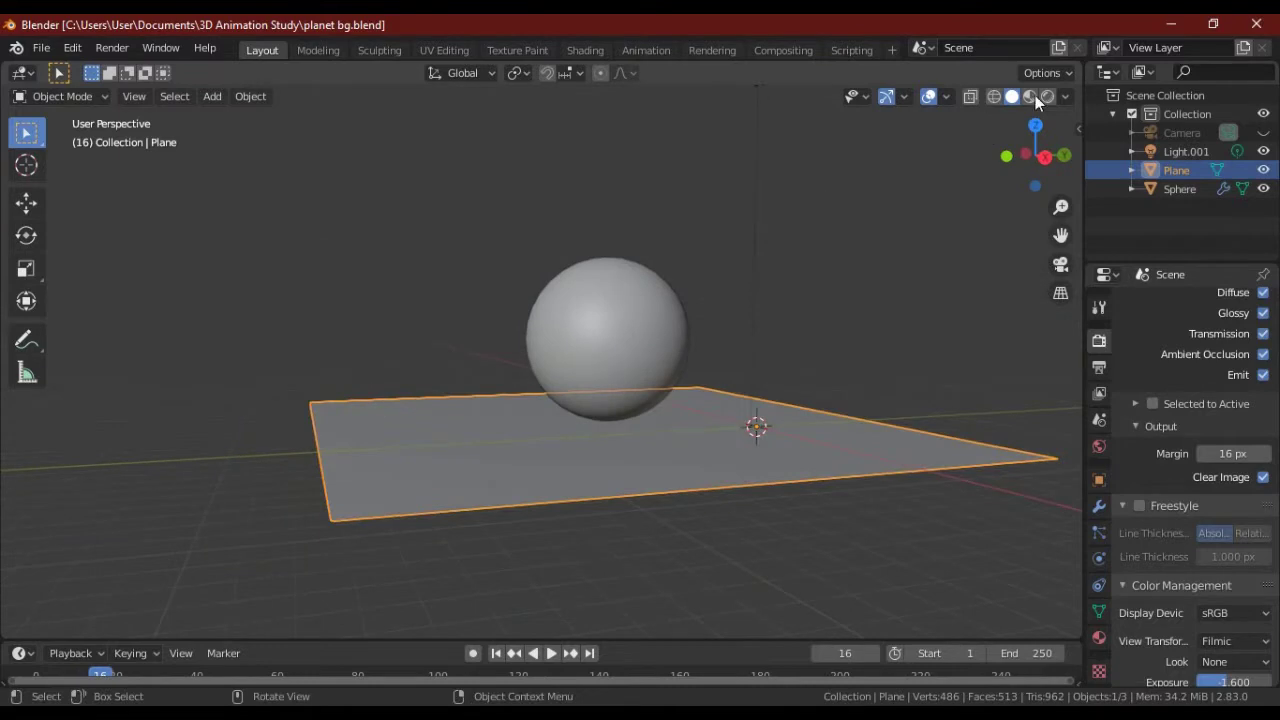
- Show the textured sphere in Material Preview, then Rendered shading, from a low angle
click(1047, 96)
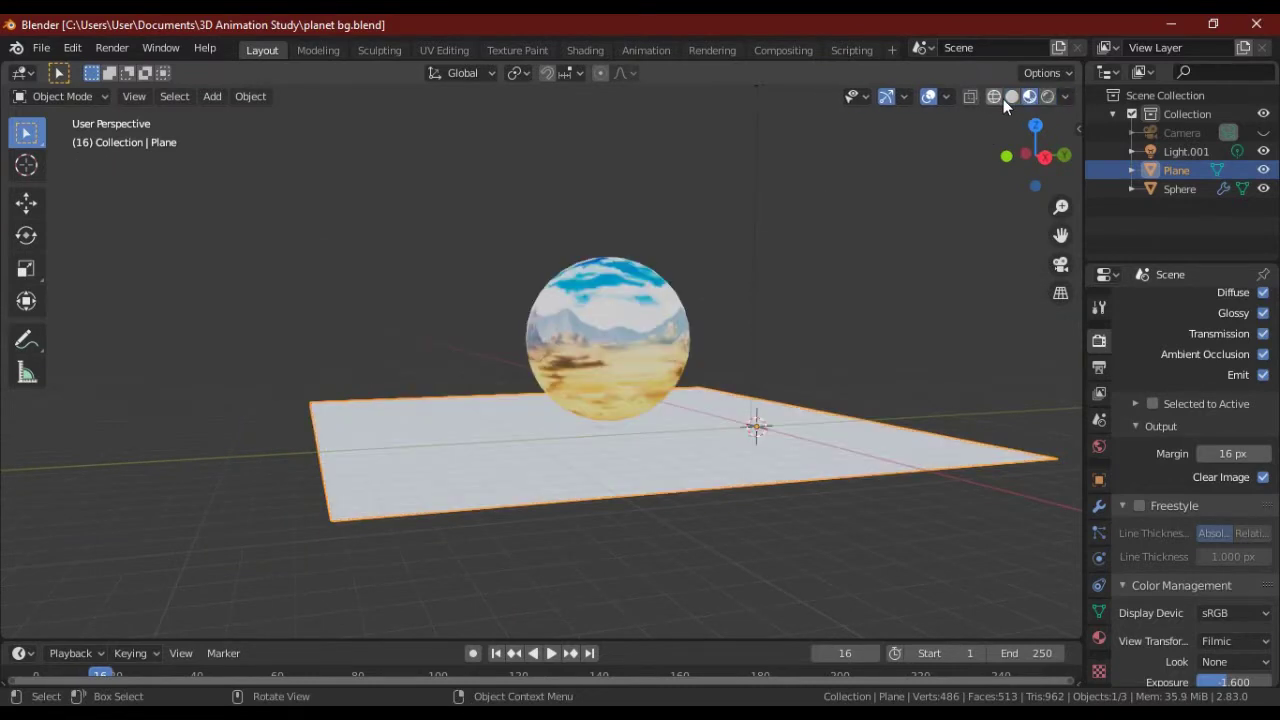
mouse_move(747, 278)
middle_down()
mouse_move(901, 256)
mouse_move(969, 151)
middle_up()
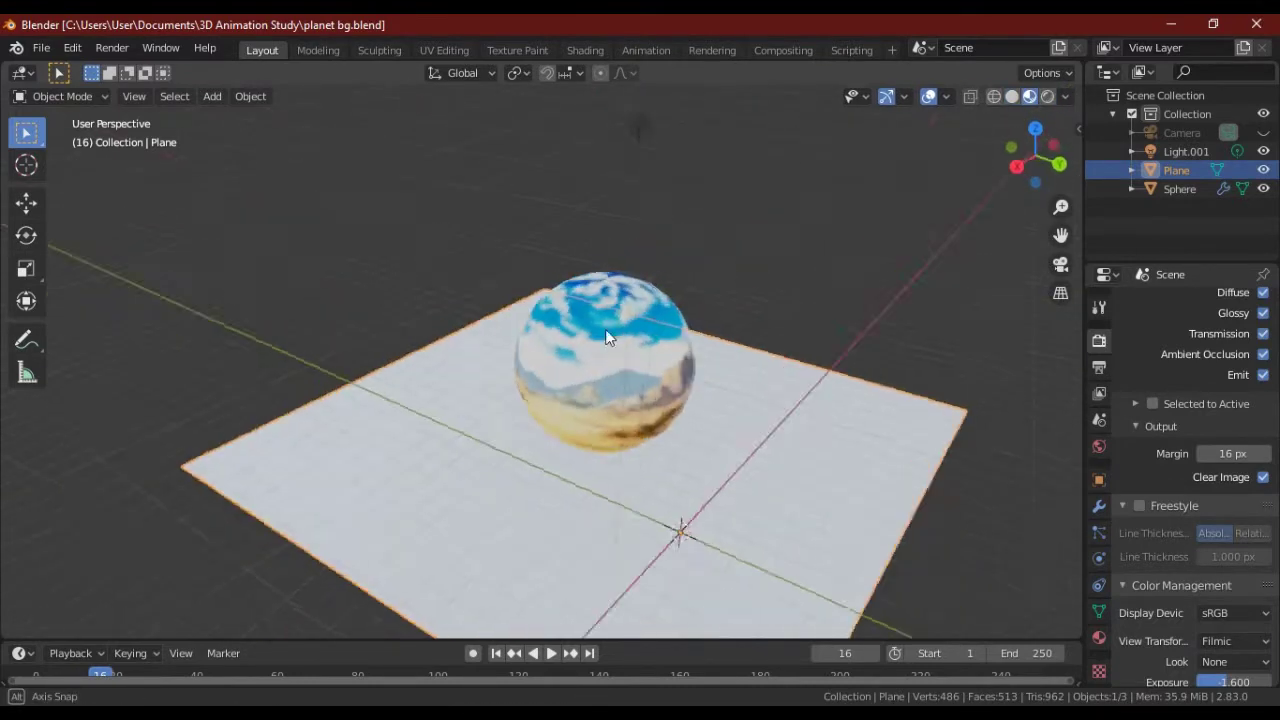
click(1047, 96)
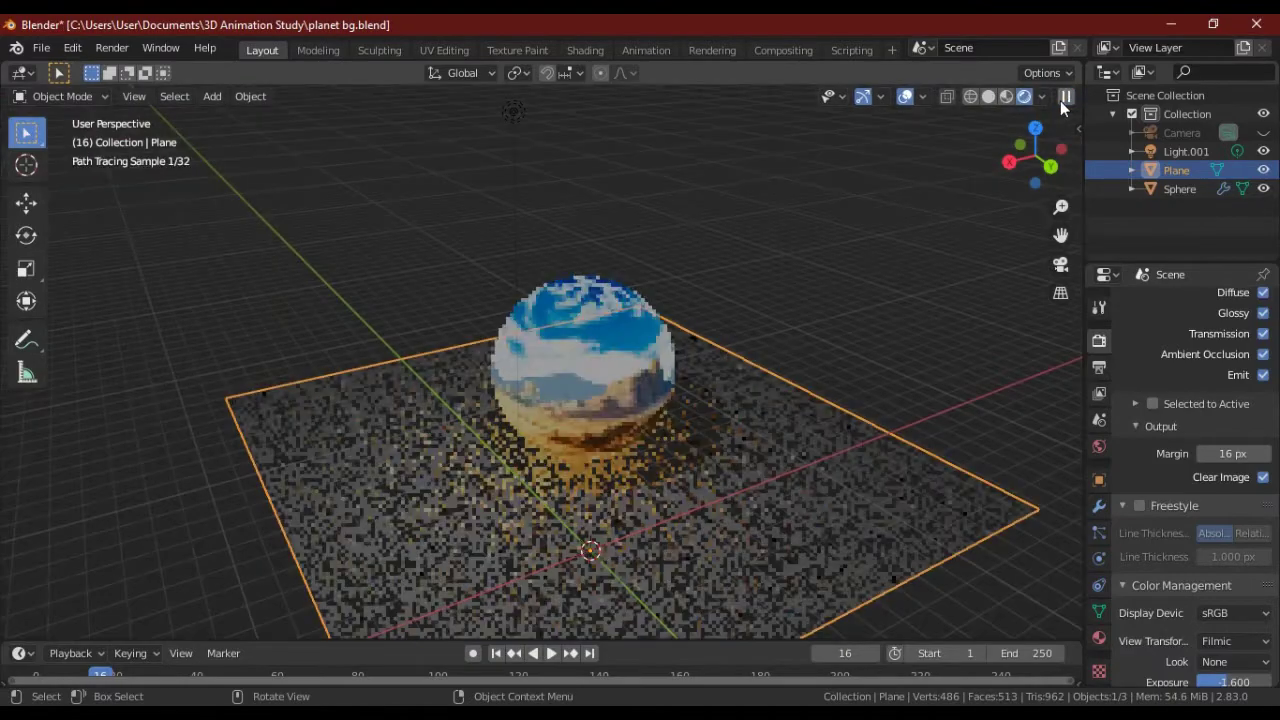
middle_drag(758, 345, 758, 314)
- Zoom and orbit around the rendered sphere and its shadow, then open spiderman on sphere.blend
scroll(781, 316, up, 4)
scroll(783, 317, down, 2)
scroll(786, 318, down, 1)
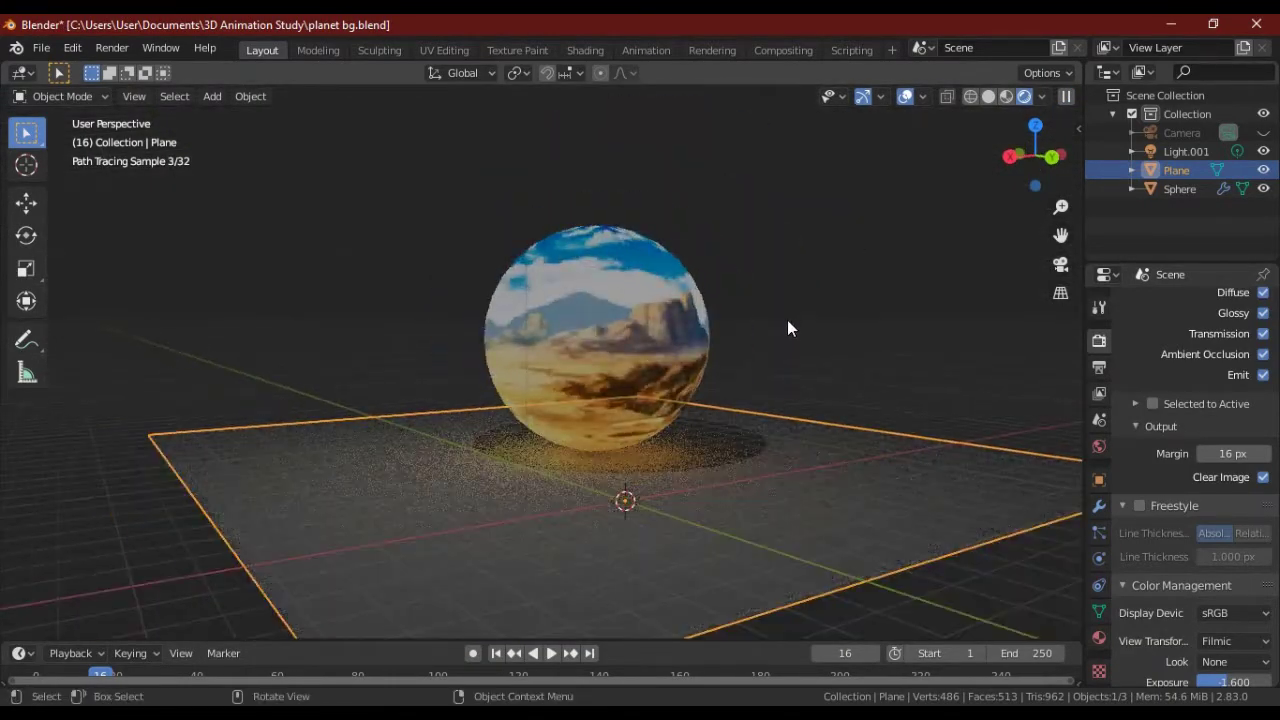
scroll(795, 318, up, 3)
scroll(808, 310, down, 2)
scroll(822, 302, down, 1)
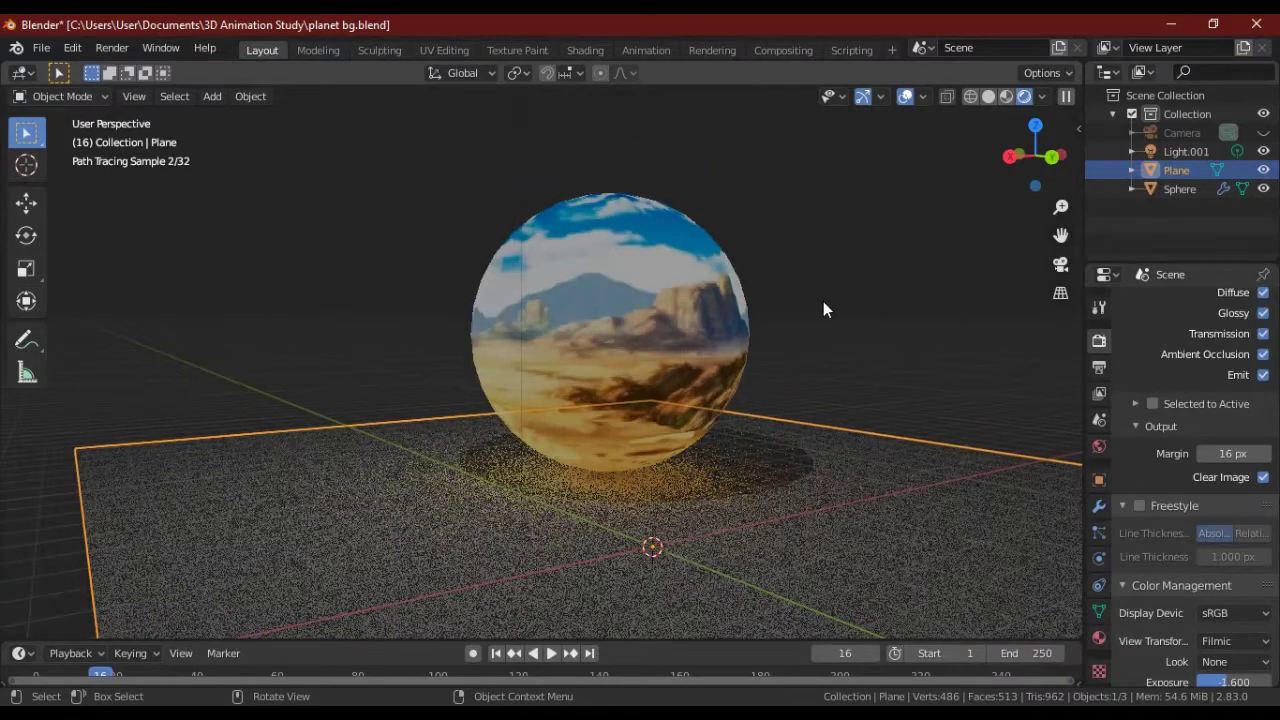
middle_drag(823, 301, 927, 308)
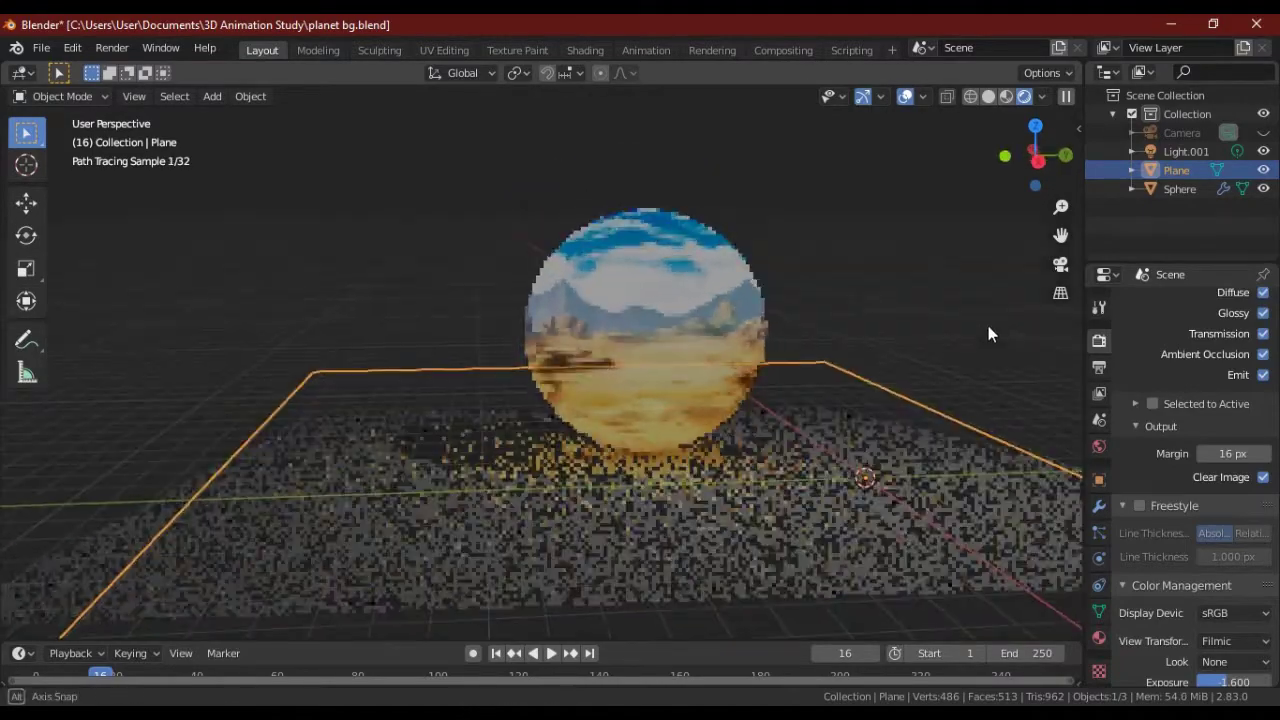
middle_drag(927, 308, 957, 355)
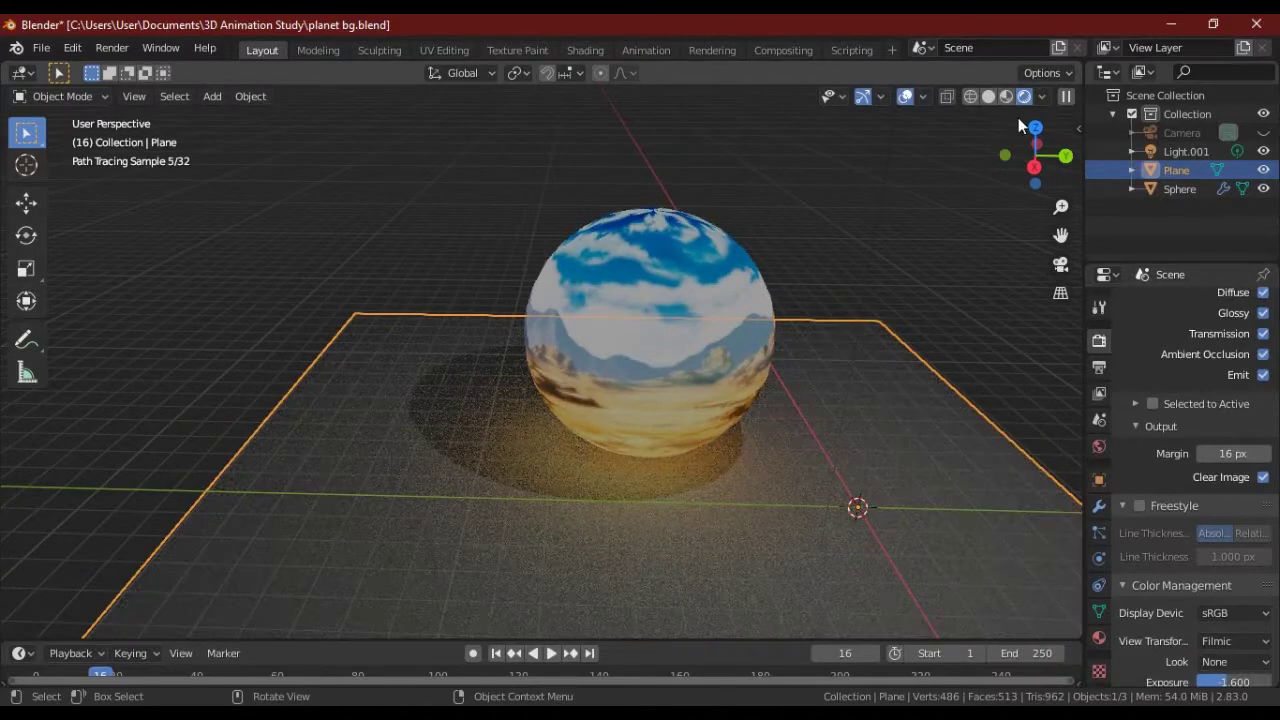
mouse_move(923, 249)
middle_down()
mouse_move(828, 324)
mouse_move(846, 285)
mouse_move(888, 256)
mouse_move(931, 269)
mouse_move(960, 230)
middle_up()
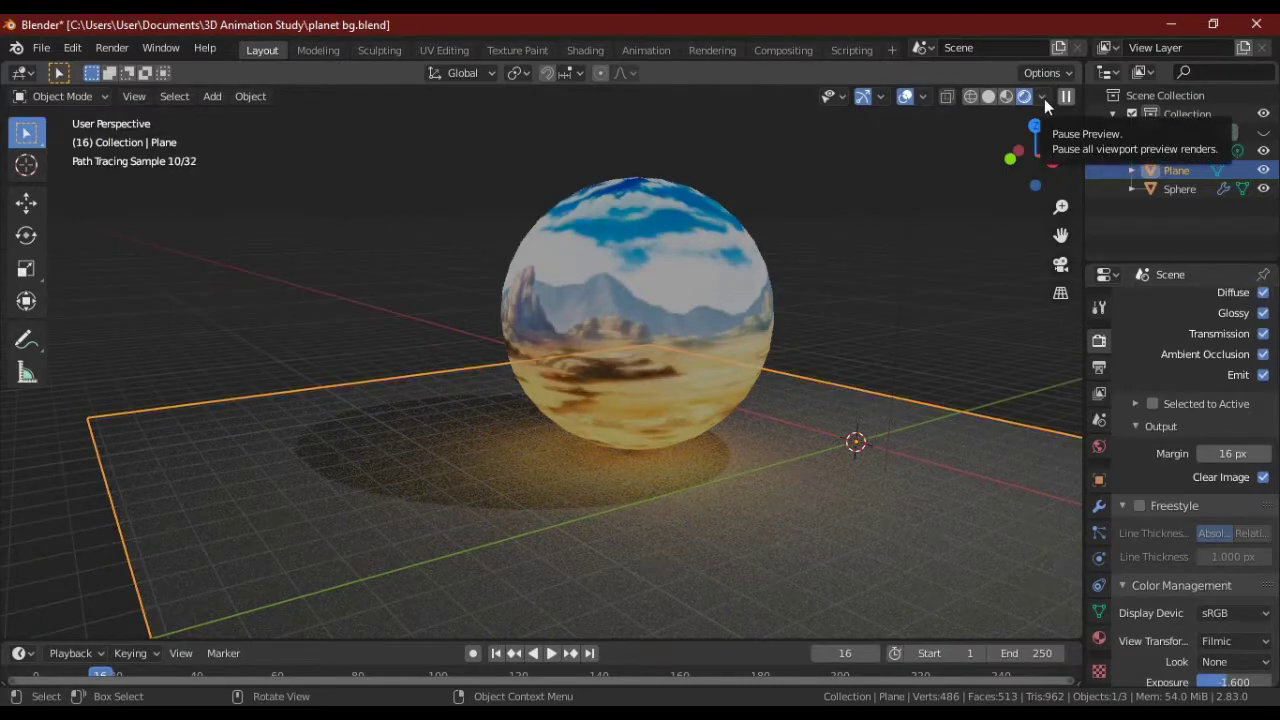
mouse_move(910, 195)
middle_down()
mouse_move(809, 269)
mouse_move(640, 286)
mouse_move(449, 274)
mouse_move(441, 254)
mouse_move(520, 262)
middle_up()
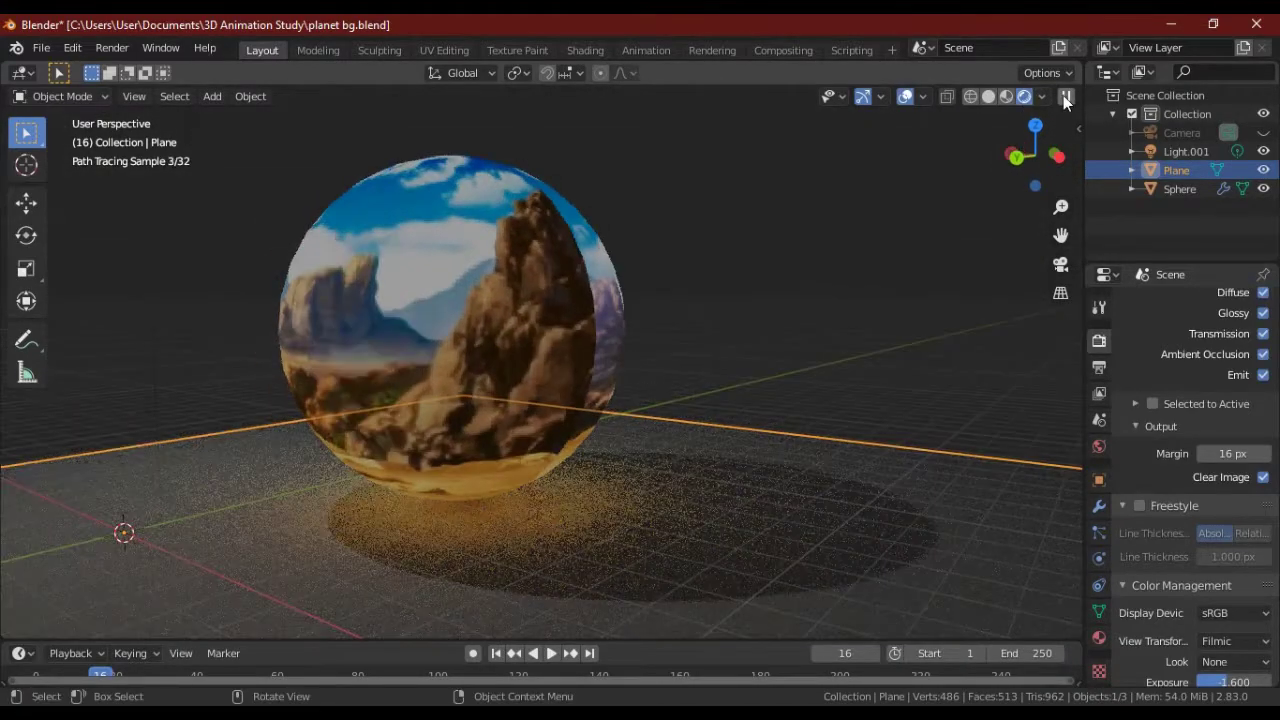
click(1099, 307)
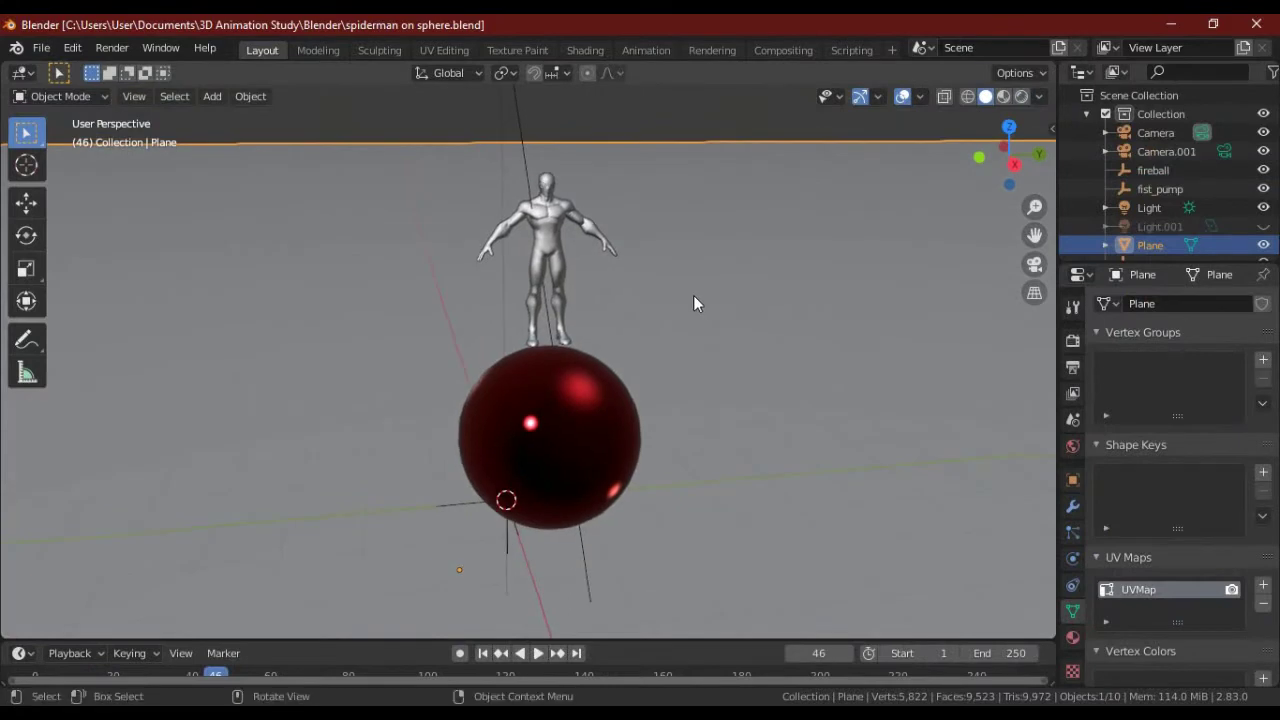
- Play the Spiderman animation, select the figure and view it in Material Preview
key(space)
key(space)
mouse_move(695, 352)
middle_down()
mouse_move(743, 317)
mouse_move(577, 350)
mouse_move(677, 336)
mouse_move(659, 282)
mouse_move(680, 262)
mouse_move(649, 269)
mouse_move(563, 220)
middle_up()
scroll(660, 318, up, 4)
click(563, 213)
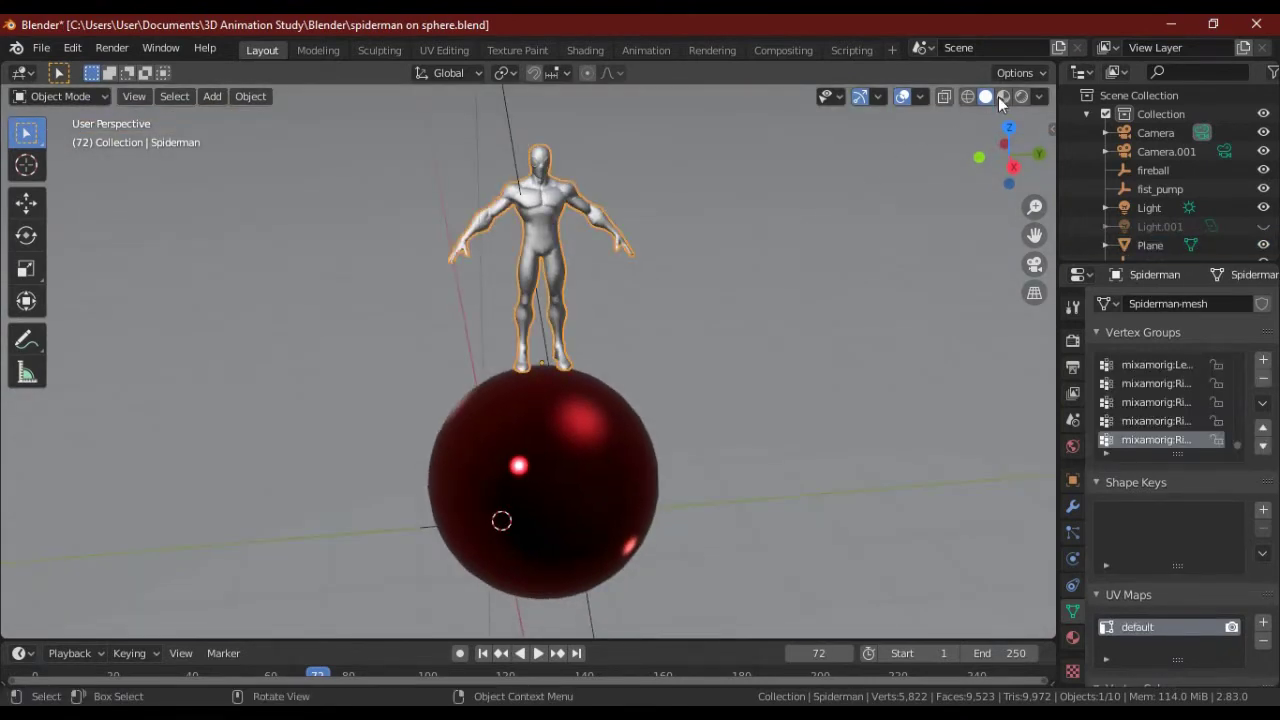
click(1003, 96)
mouse_move(716, 252)
middle_down()
mouse_move(822, 244)
mouse_move(616, 193)
mouse_move(520, 231)
mouse_move(666, 256)
mouse_move(1038, 148)
middle_up()
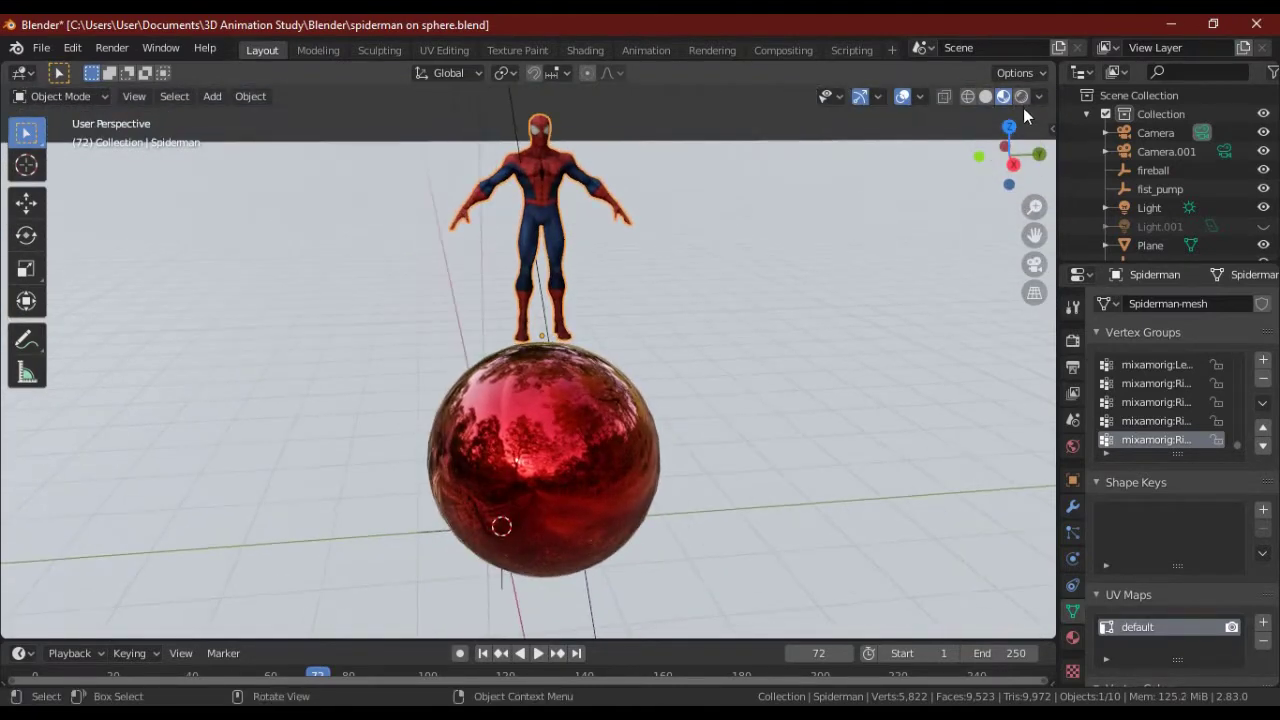
- View Spiderman in Rendered shading, return to Material Preview, and frame the torso close up
click(1021, 96)
mouse_move(663, 250)
middle_down()
mouse_move(686, 232)
mouse_move(663, 274)
middle_up()
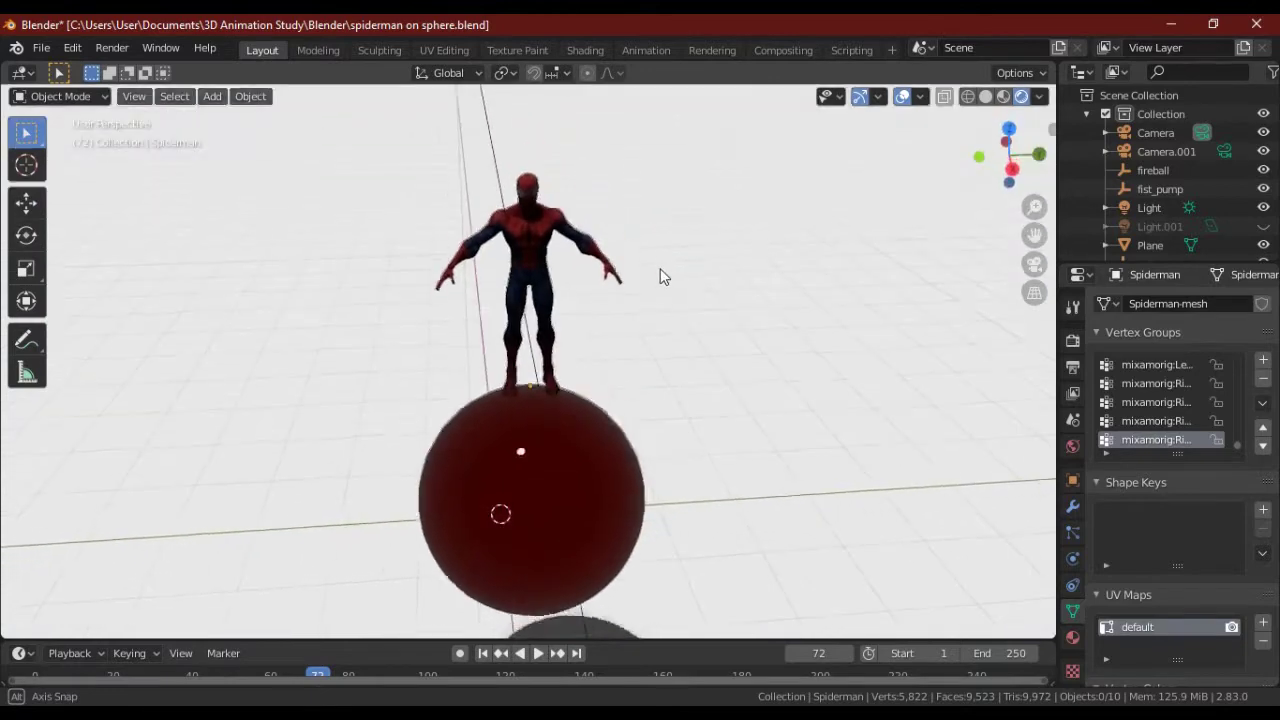
click(1000, 97)
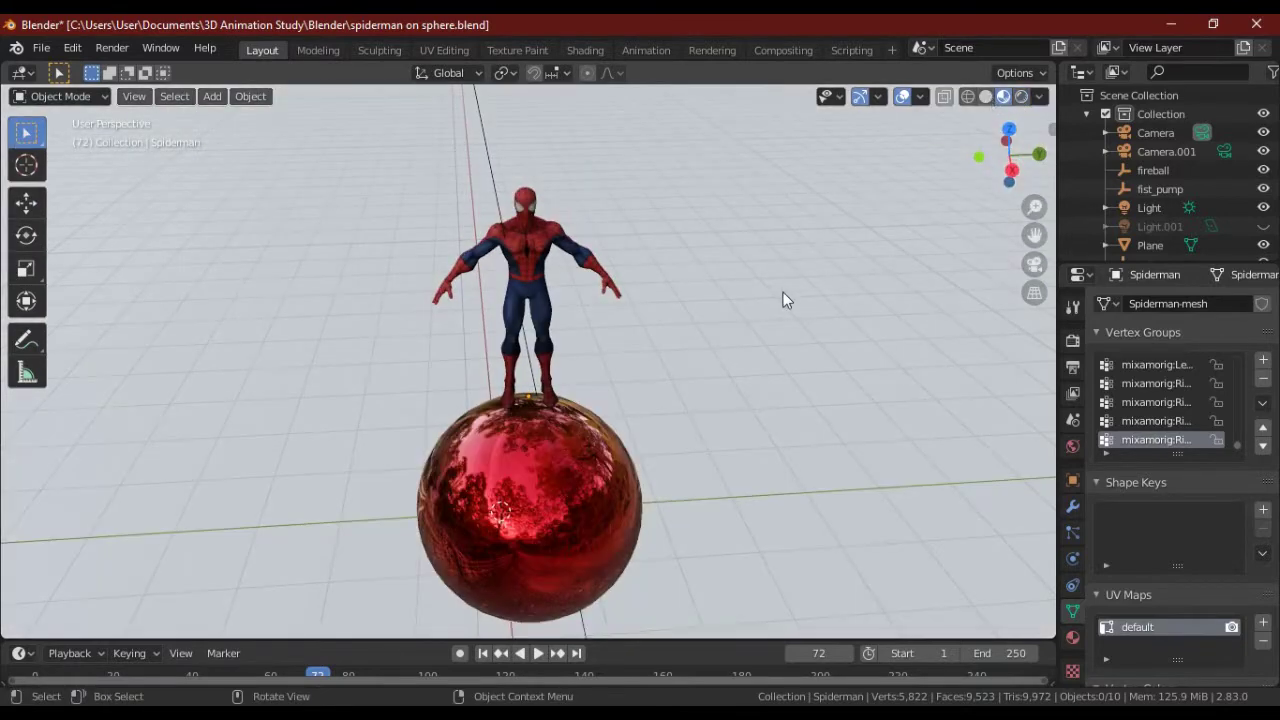
scroll(578, 311, up, 2)
scroll(437, 180, up, 5)
scroll(451, 188, down, 4)
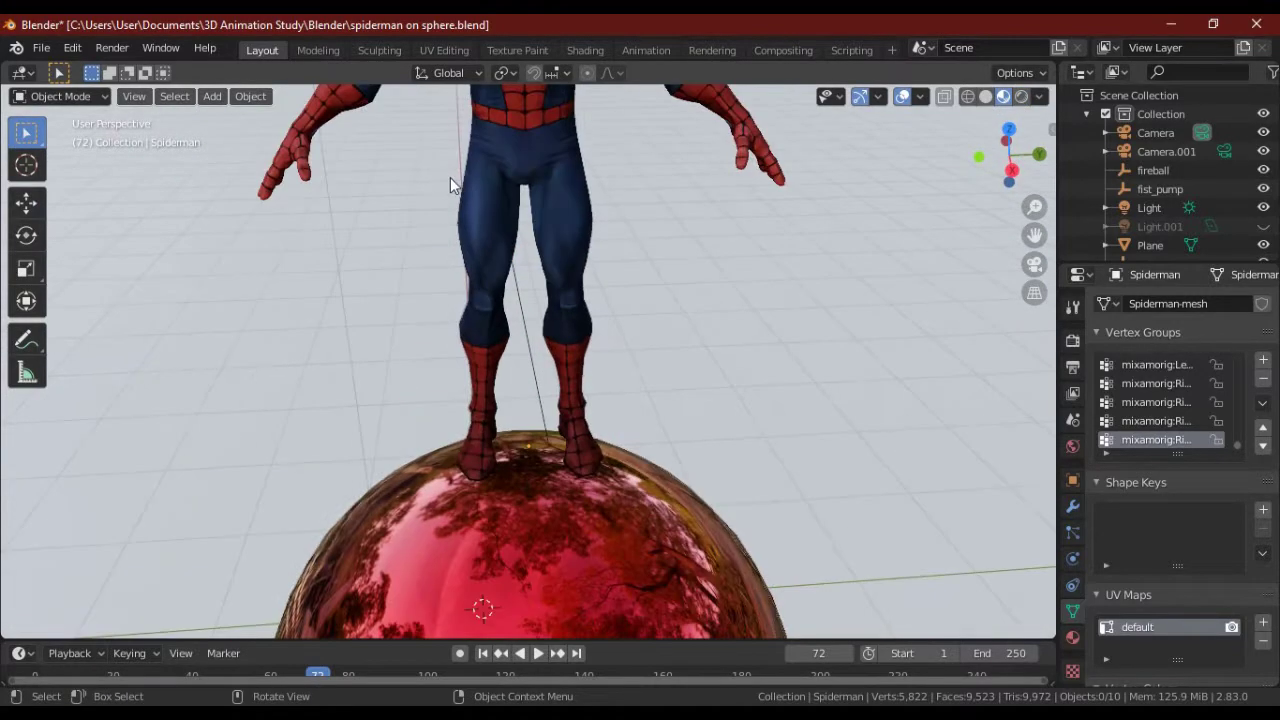
scroll(560, 265, down, 2)
mouse_move(576, 214)
shift+middle_down()
mouse_move(569, 280)
mouse_move(667, 269)
mouse_move(635, 247)
mouse_move(556, 301)
shift+middle_up()
scroll(569, 280, up, 4)
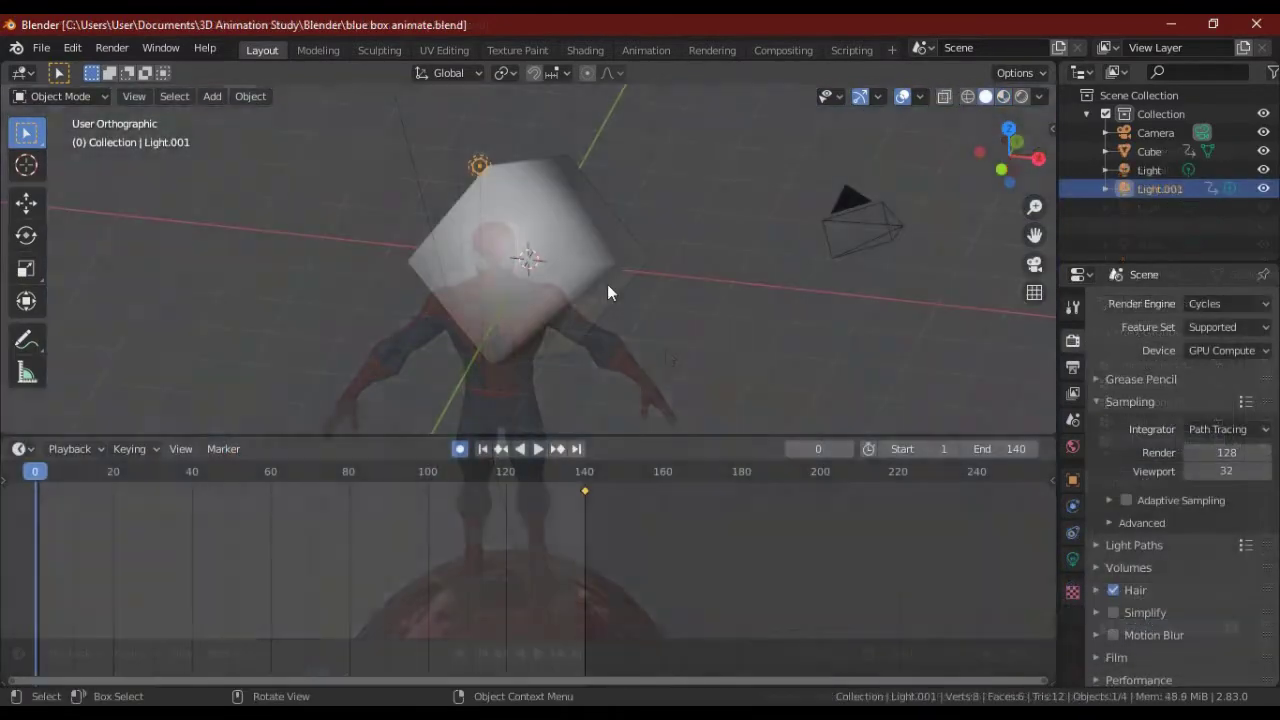
scroll(607, 284, up, 4)
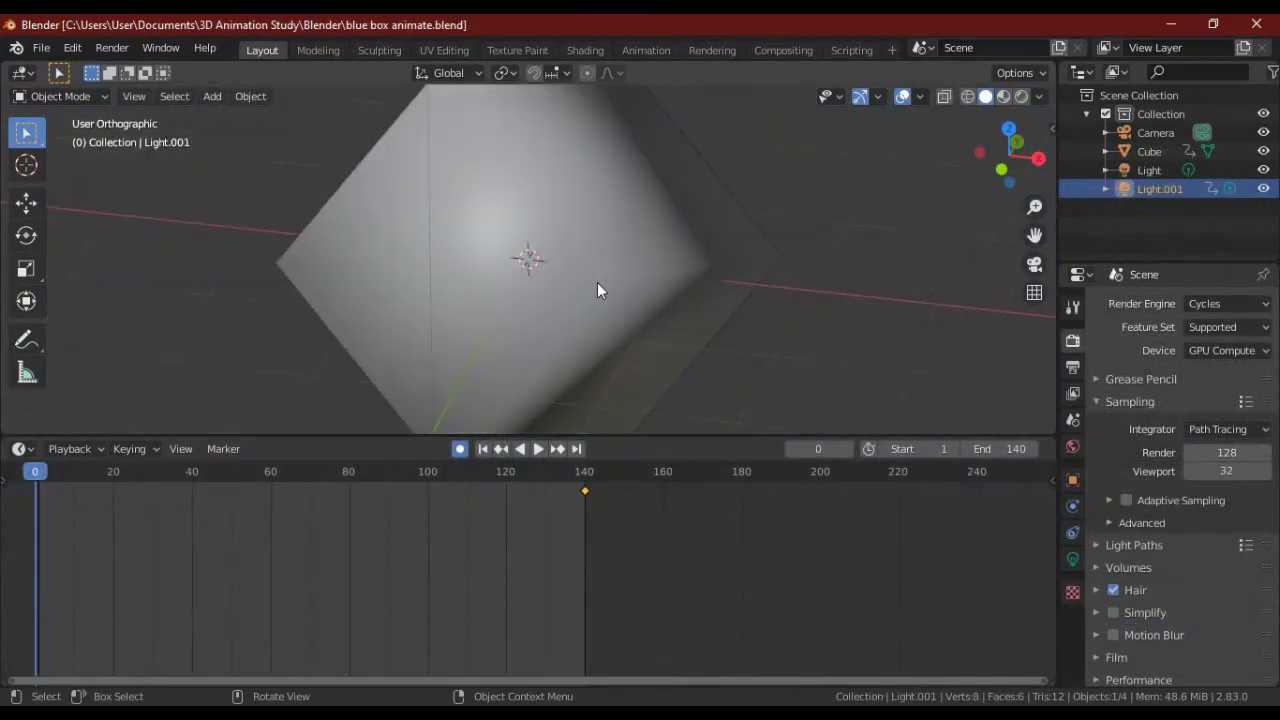
- Play the blue cube's animation in Material Preview, then Rendered shading, orbiting around it
scroll(597, 282, down, 5)
scroll(700, 250, up, 2)
click(1001, 96)
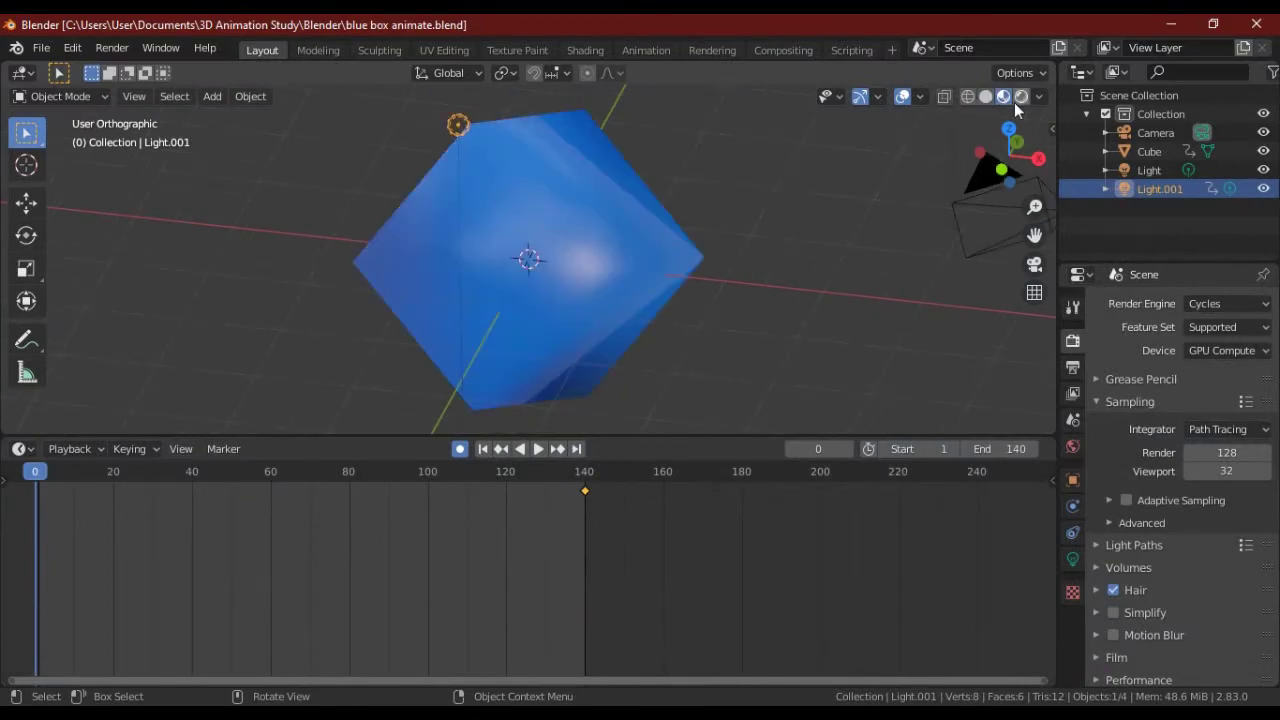
key(space)
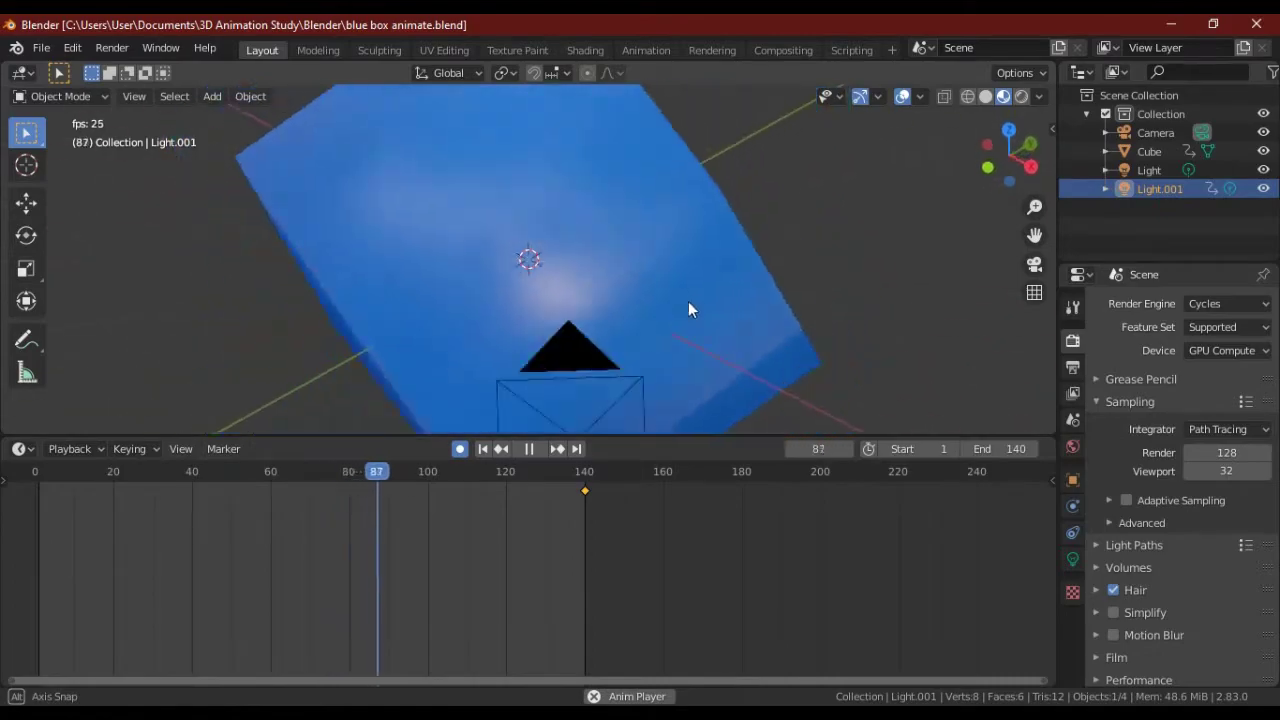
middle_drag(688, 301, 986, 129)
click(1021, 96)
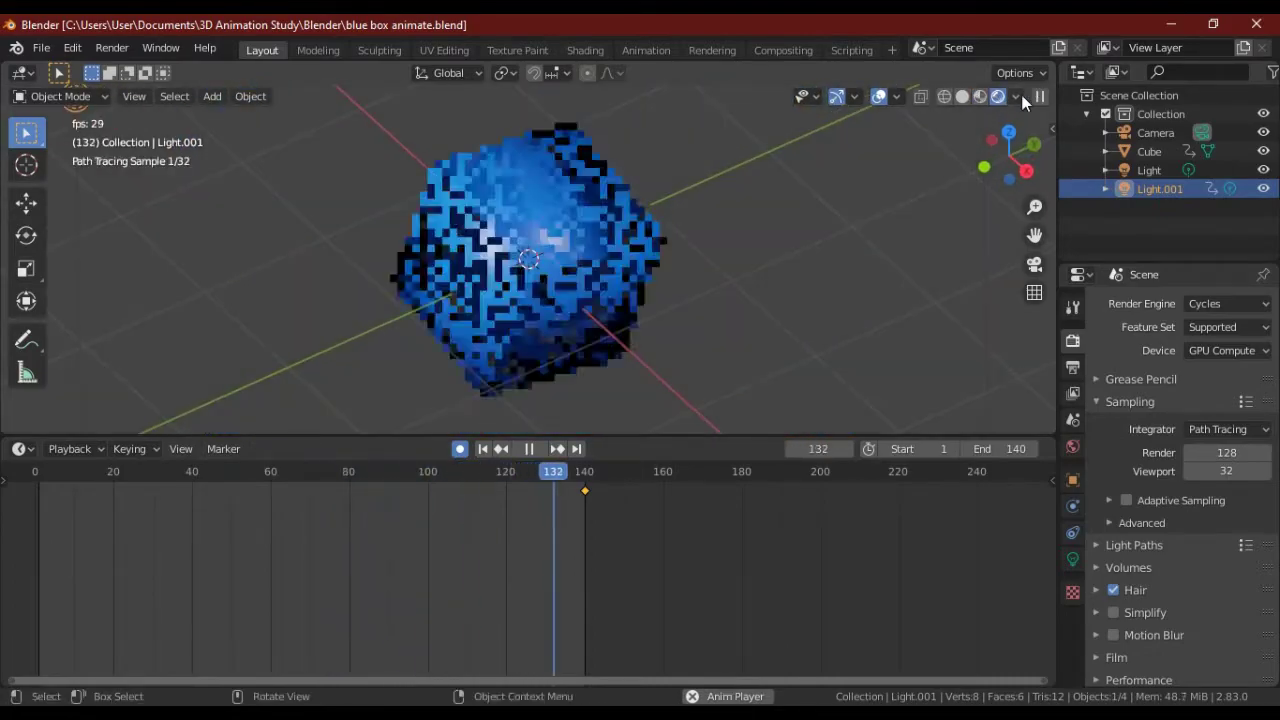
- Switch the render engine to Eevee and hide the viewport overlays
click(1215, 303)
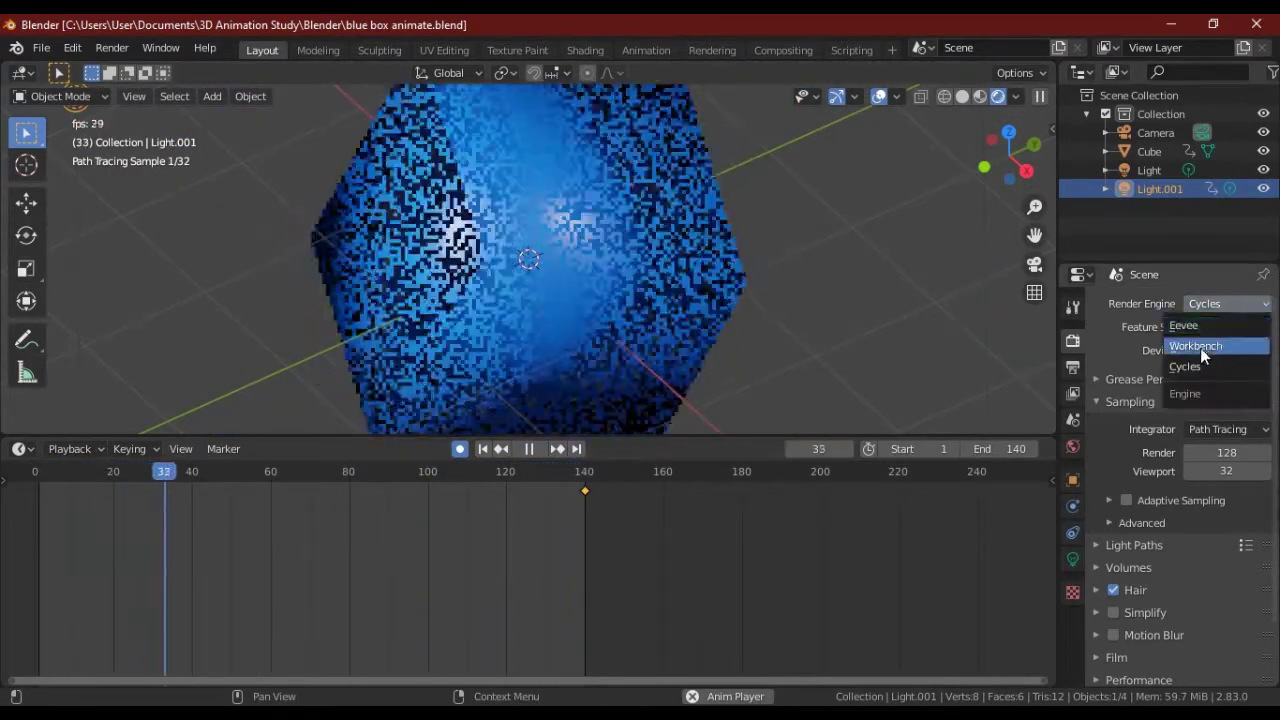
click(1198, 327)
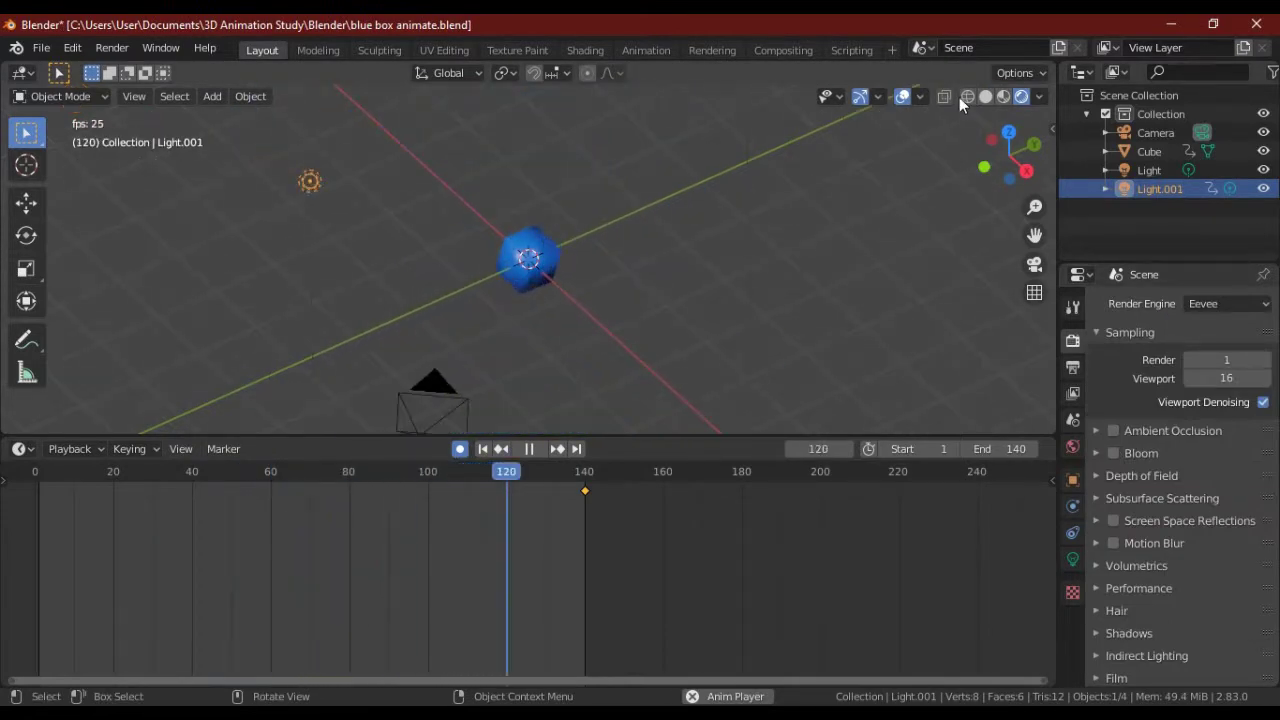
click(944, 97)
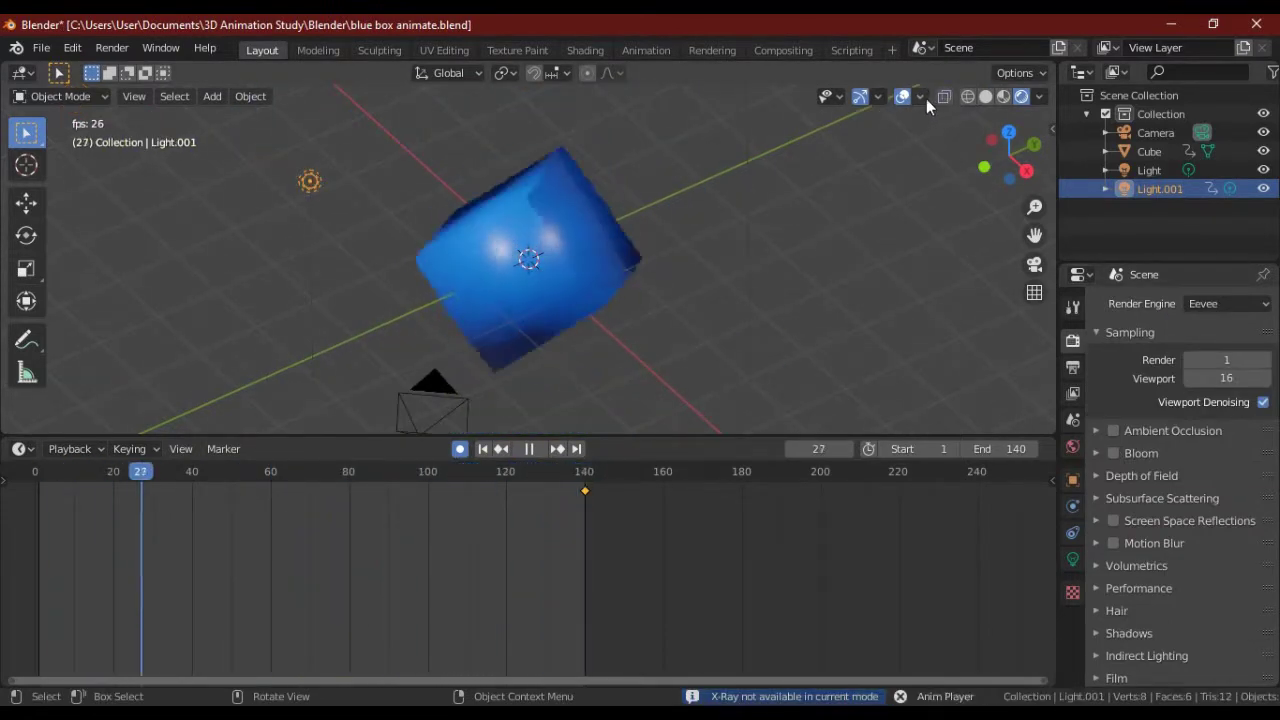
click(904, 97)
- Maximize the 3D view with Ctrl+Space and orbit around the animating blue cube
mouse_move(756, 256)
middle_down()
mouse_move(893, 257)
mouse_move(866, 258)
middle_up()
key(ctrl+space)
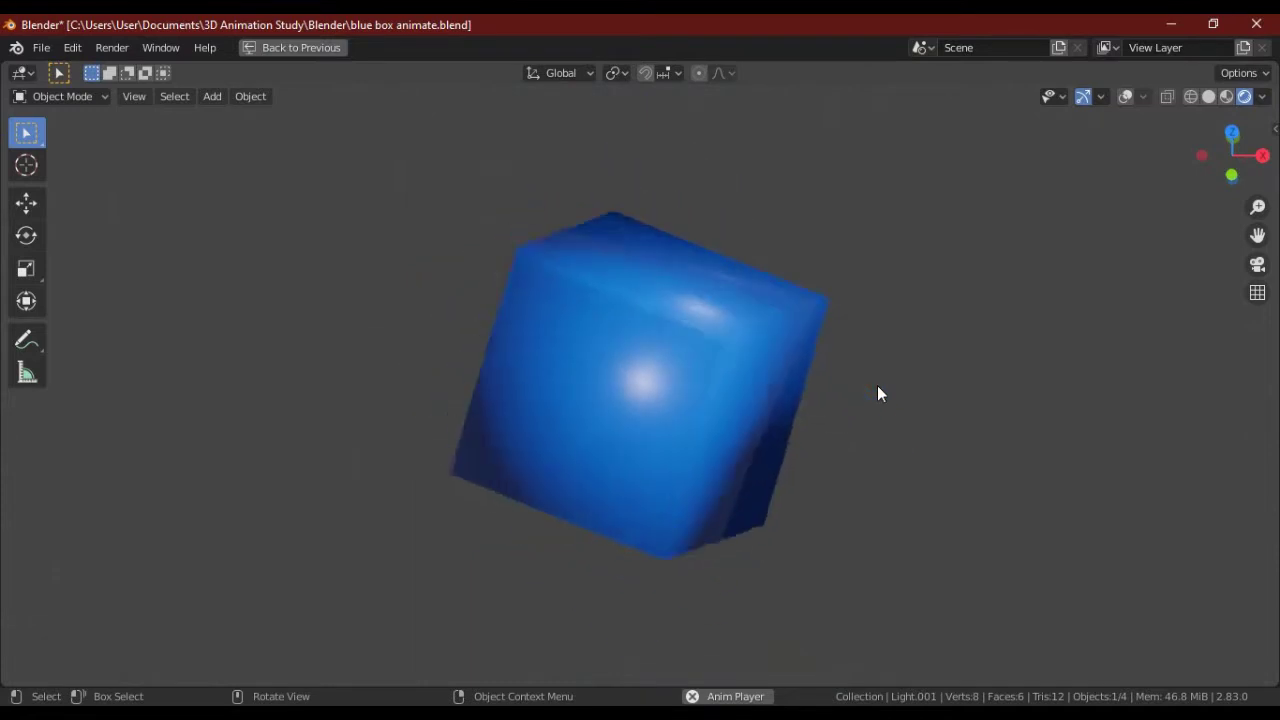
mouse_move(877, 390)
middle_down()
mouse_move(893, 393)
mouse_move(434, 366)
middle_up()
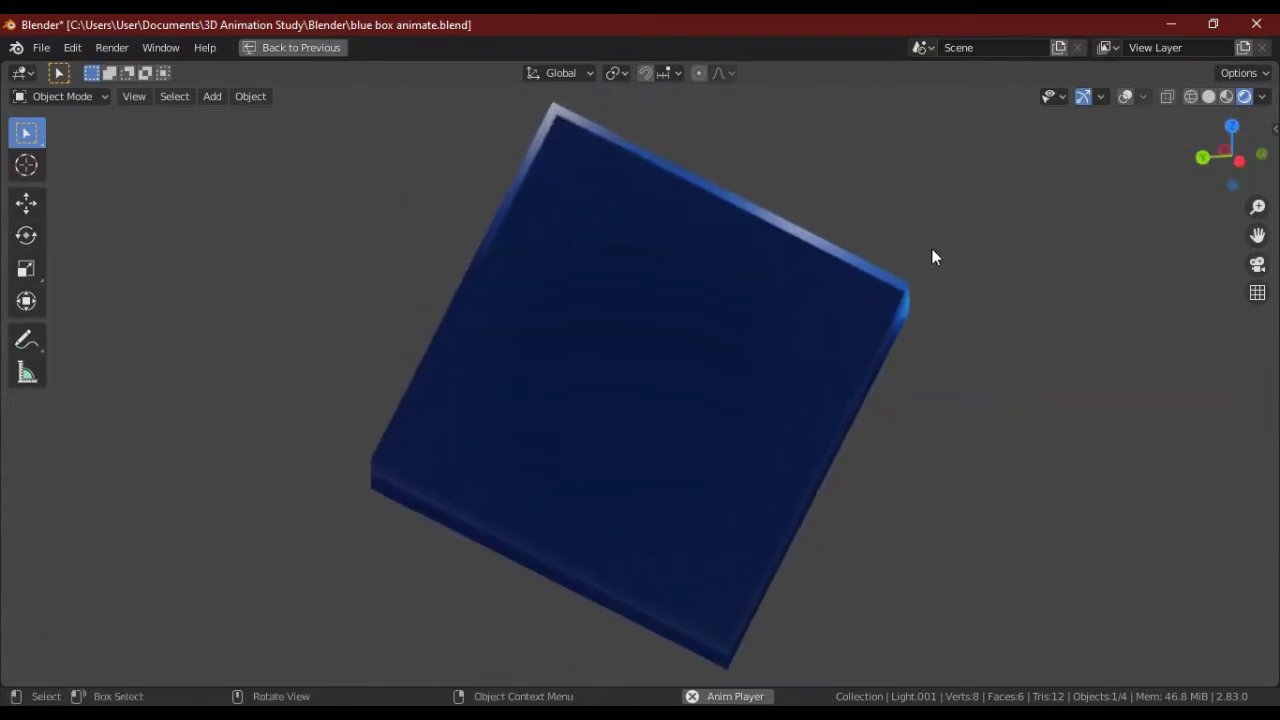
mouse_move(954, 323)
middle_down()
mouse_move(788, 395)
mouse_move(894, 338)
middle_up()
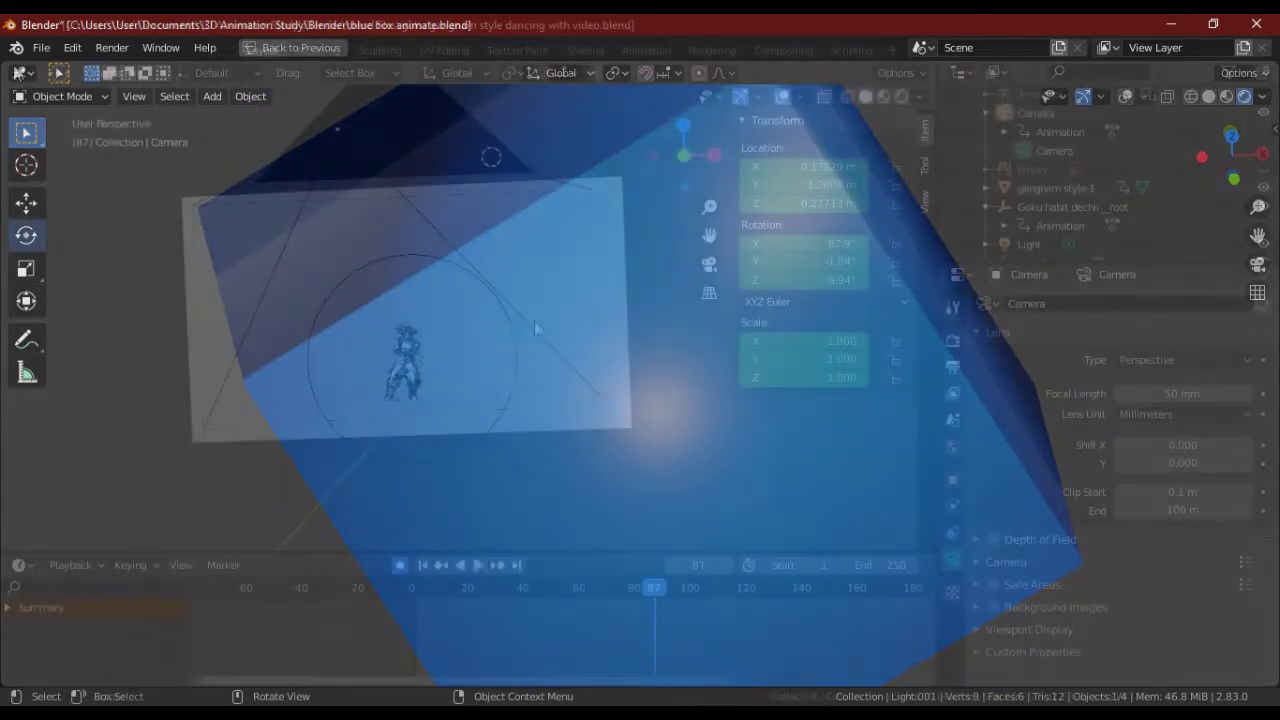
- Show the Goku scene in Material Preview then Rendered, zoom onto the video plane, hide the sidebar
click(884, 96)
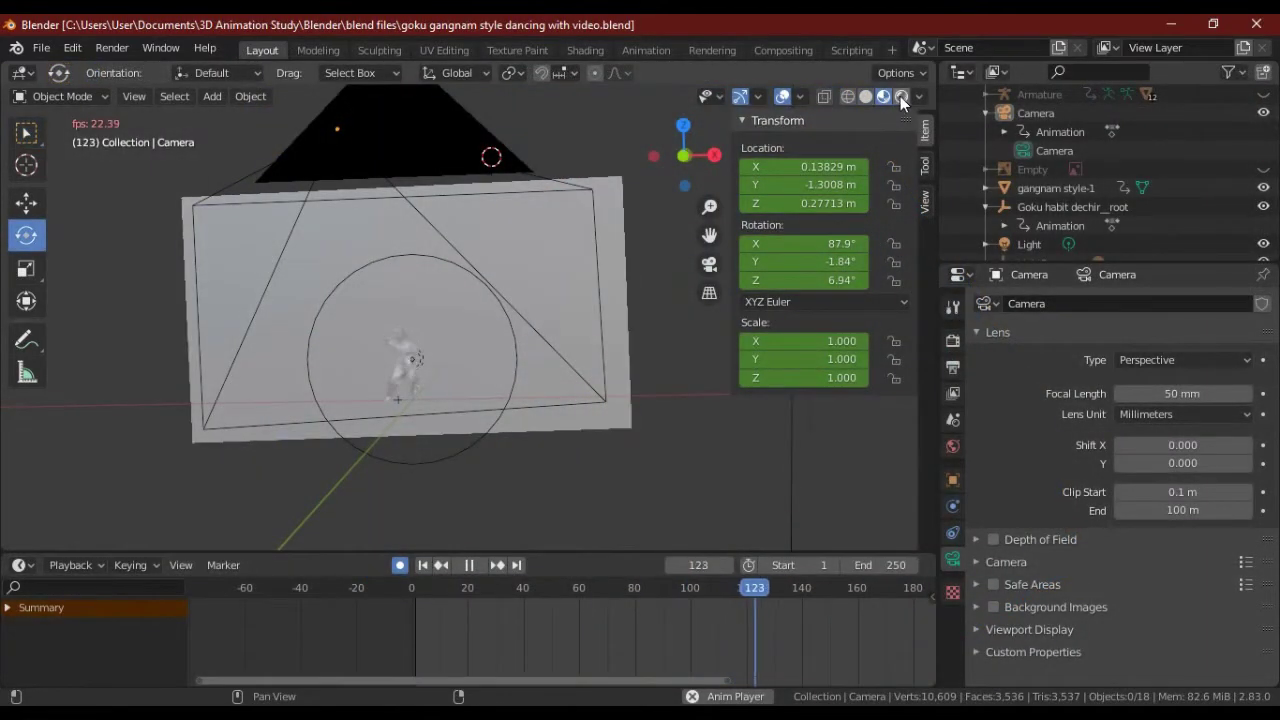
click(902, 96)
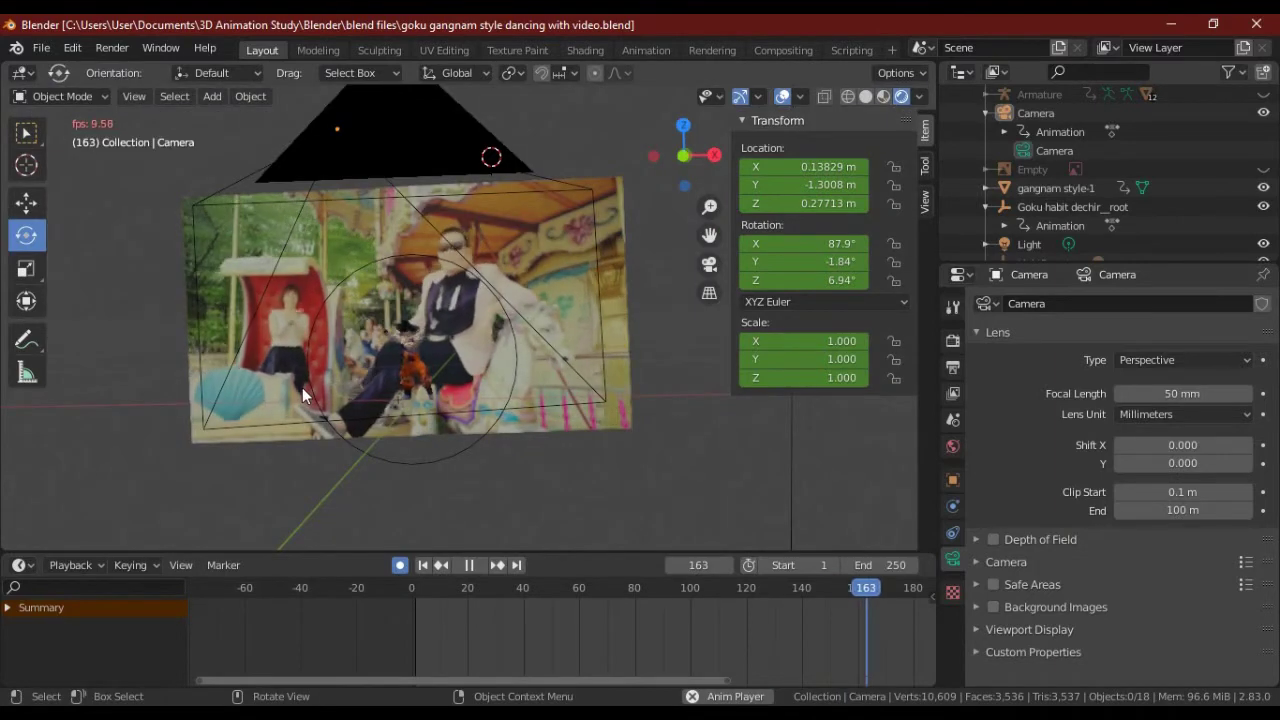
scroll(302, 387, up, 1)
scroll(342, 382, up, 3)
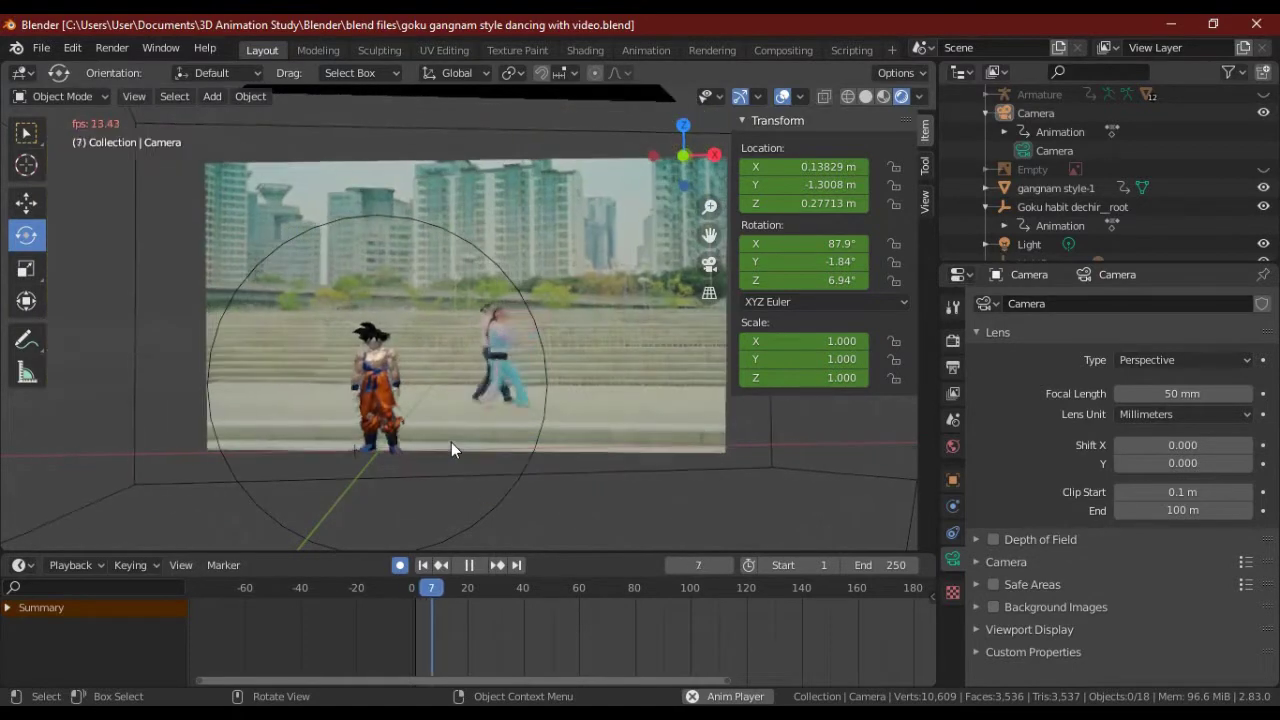
scroll(417, 412, up, 2)
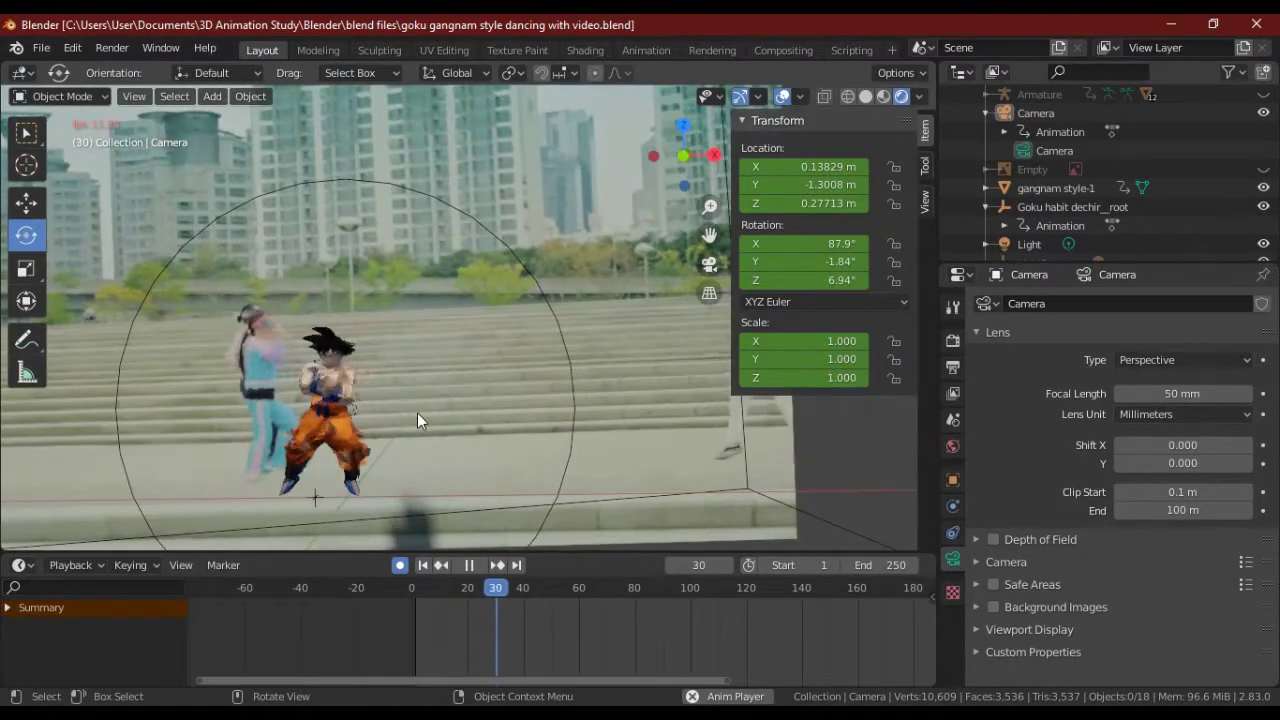
key(n)
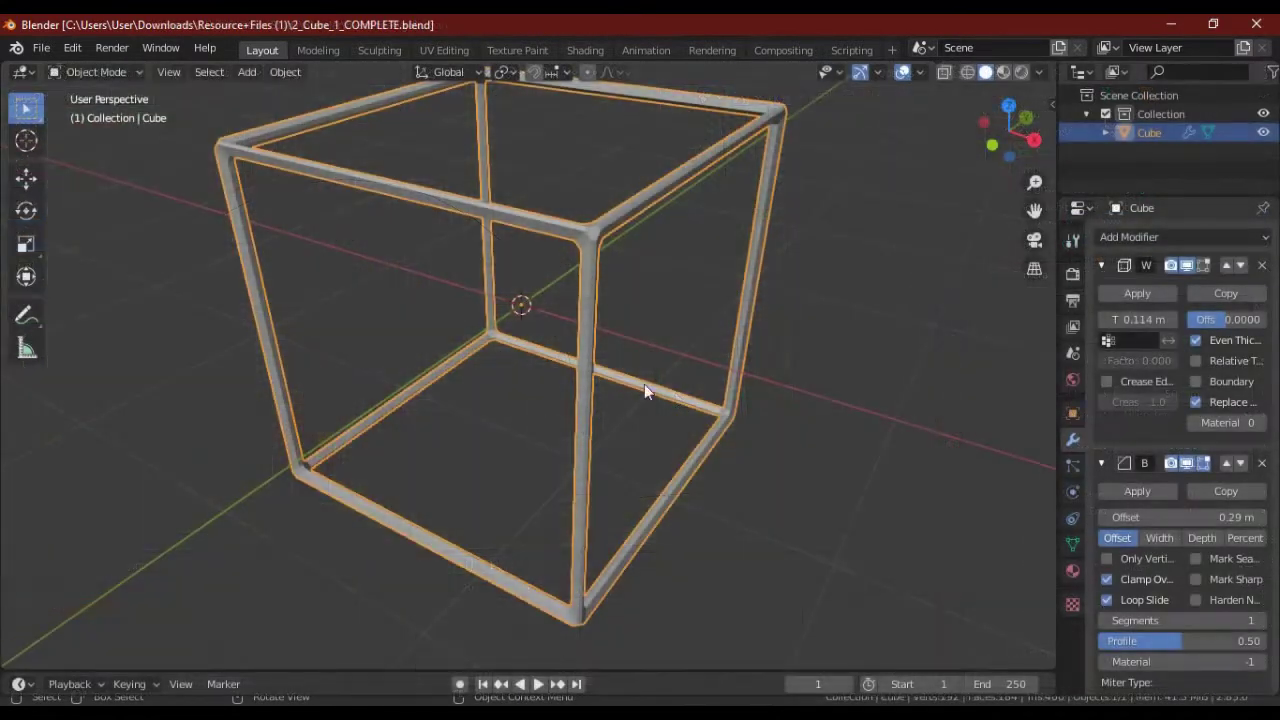
- Deselect the wireframe cube, compare Rendered and Material Preview close up, then play the animation
key(alt+a)
click(1004, 73)
click(1019, 73)
click(1003, 72)
mouse_move(681, 320)
middle_down()
mouse_move(670, 285)
mouse_move(570, 317)
mouse_move(248, 350)
mouse_move(557, 500)
mouse_move(680, 314)
mouse_move(543, 300)
mouse_move(476, 386)
mouse_move(400, 340)
mouse_move(493, 382)
middle_up()
scroll(245, 349, down, 3)
key(space)
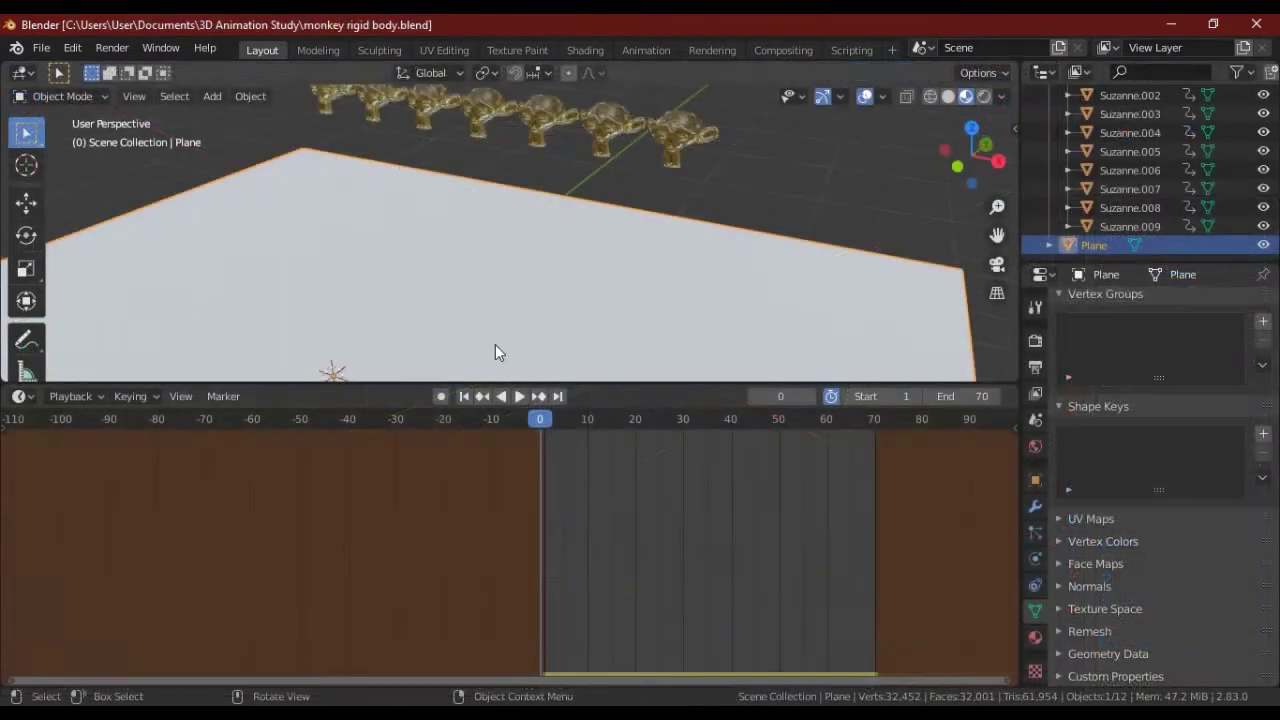
- Play the monkey rigid-body drop full-window from frame 1, then open the File menu
click(465, 397)
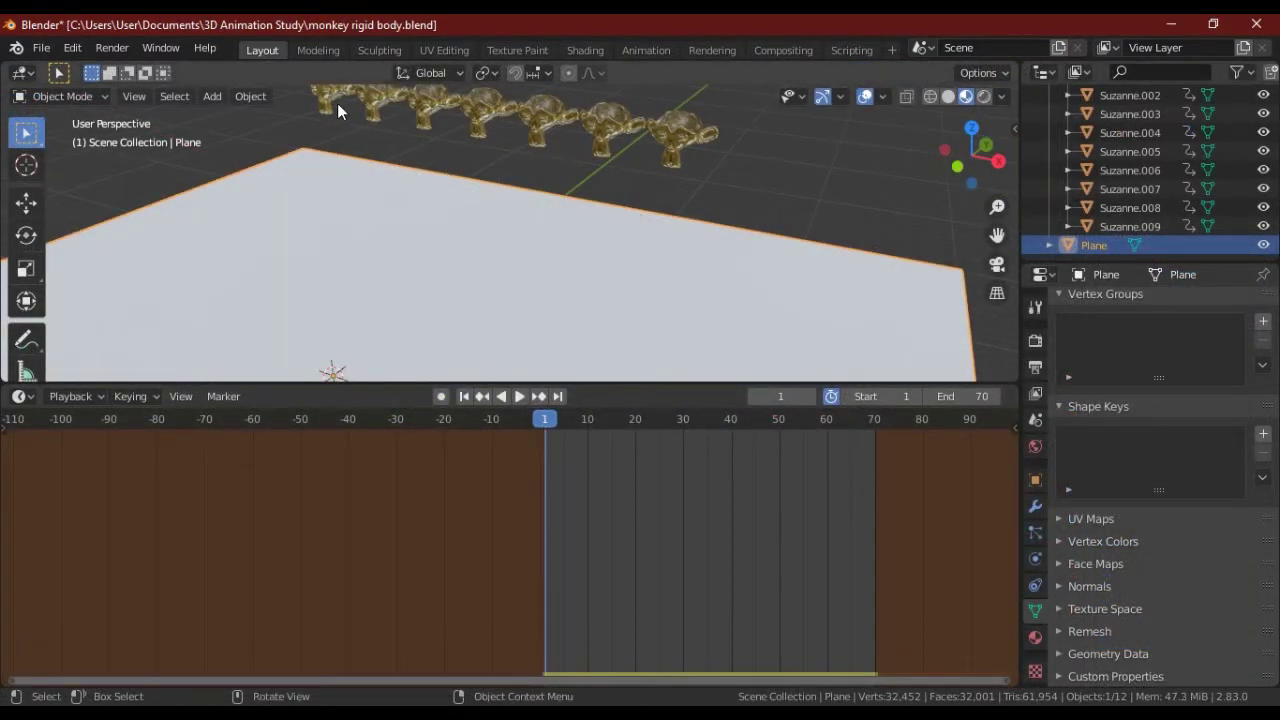
key(ctrl+space)
key(space)
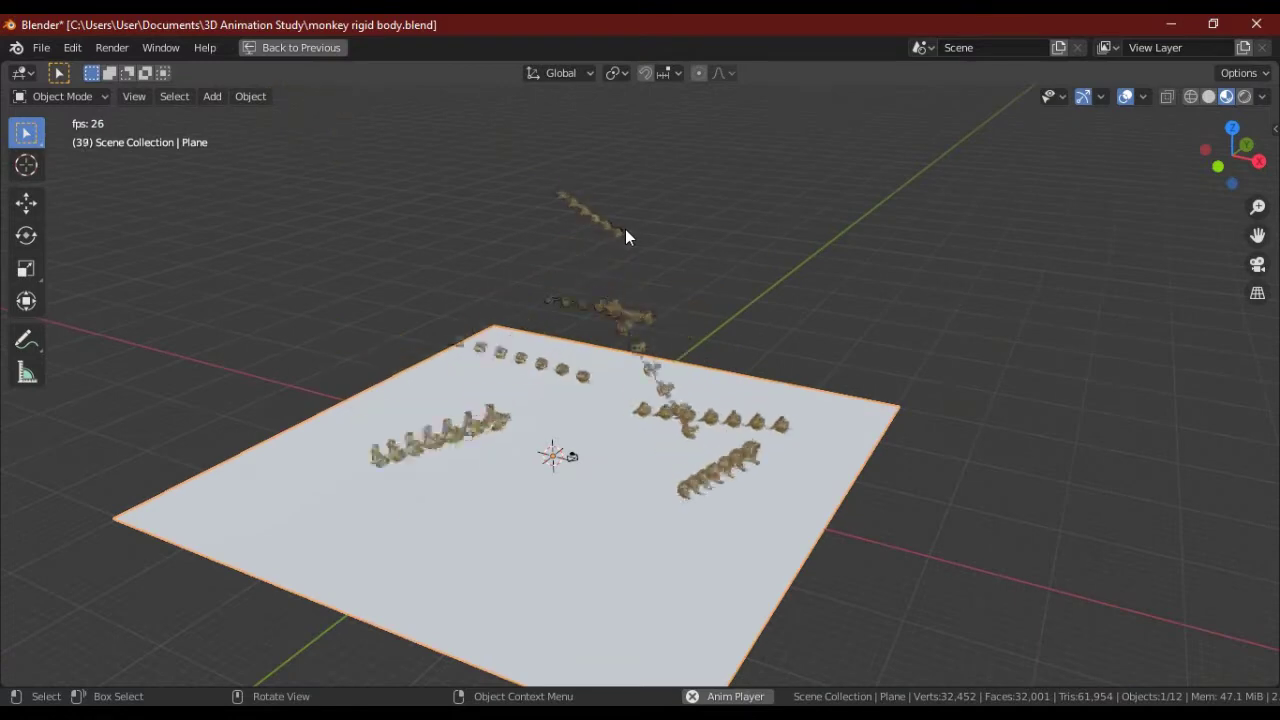
click(43, 52)
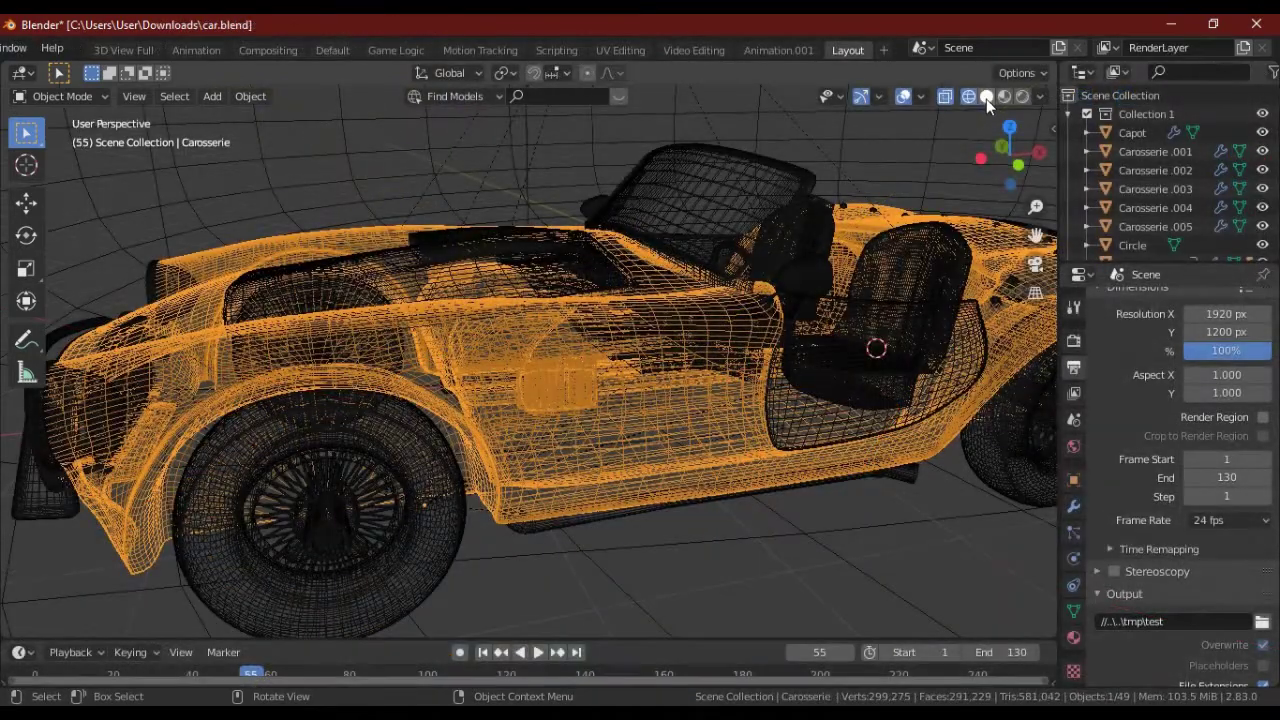
- View the car in Solid, then Material Preview shading, and start its animation
click(986, 99)
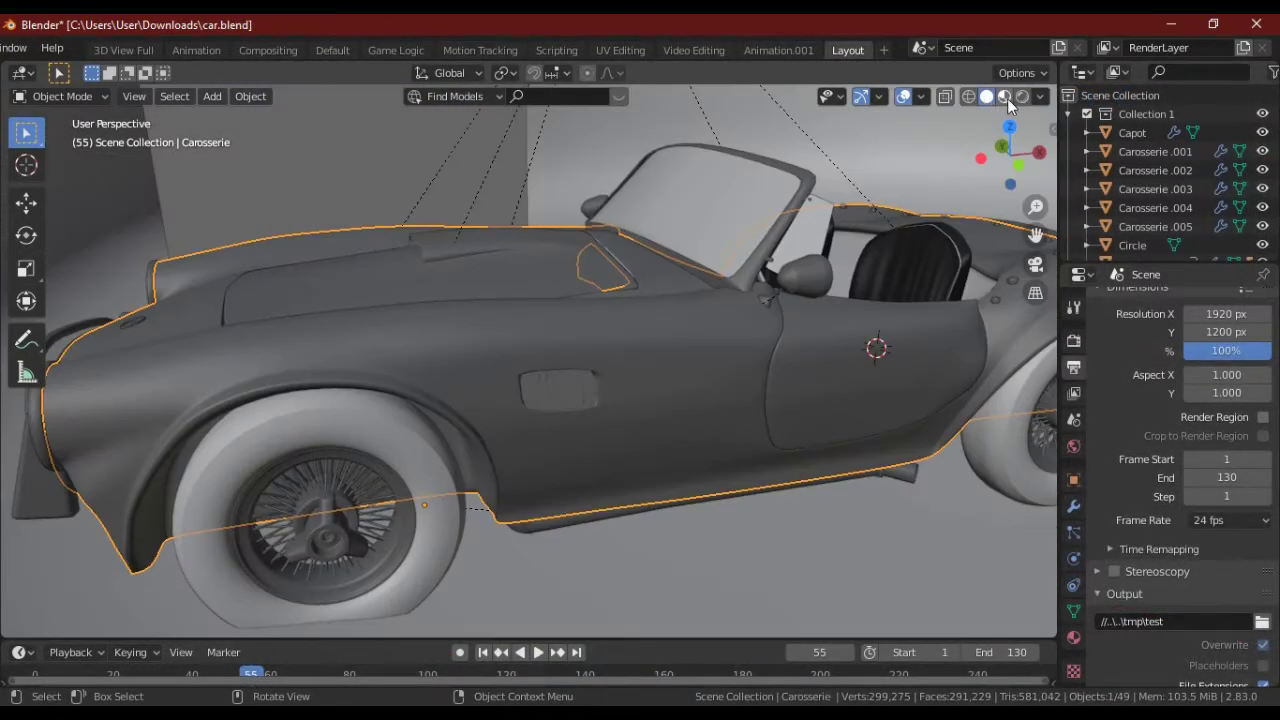
click(1006, 99)
mouse_move(593, 278)
middle_down()
mouse_move(772, 287)
mouse_move(1040, 272)
mouse_move(170, 268)
mouse_move(316, 244)
mouse_move(411, 262)
mouse_move(406, 288)
mouse_move(506, 343)
middle_up()
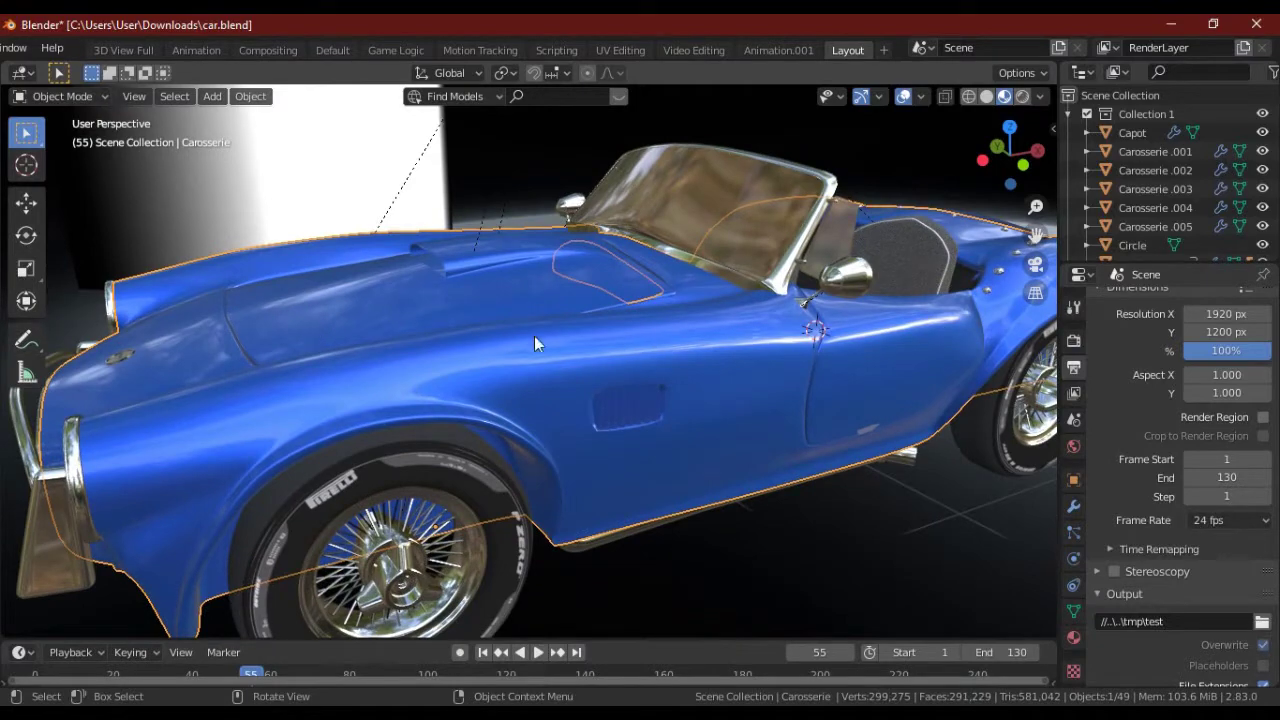
key(space)
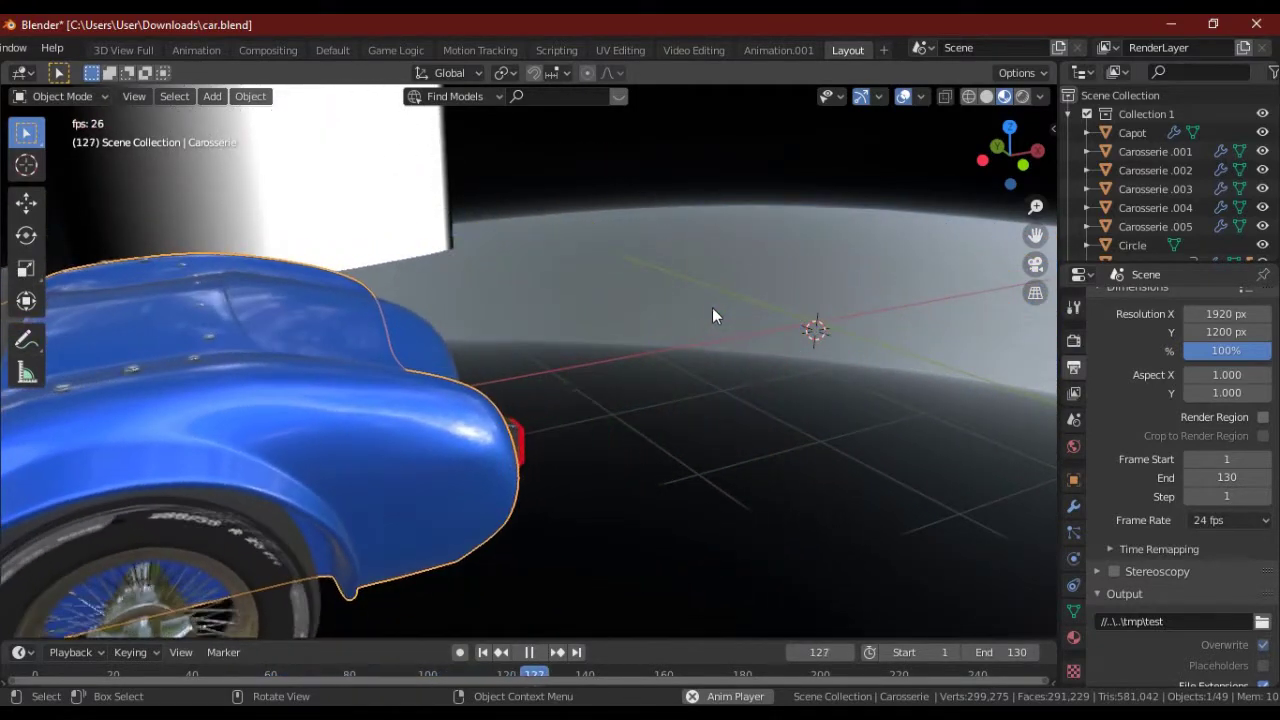
- Cycle the playing car through Wireframe, Solid, Material Preview and Rendered shading
click(967, 97)
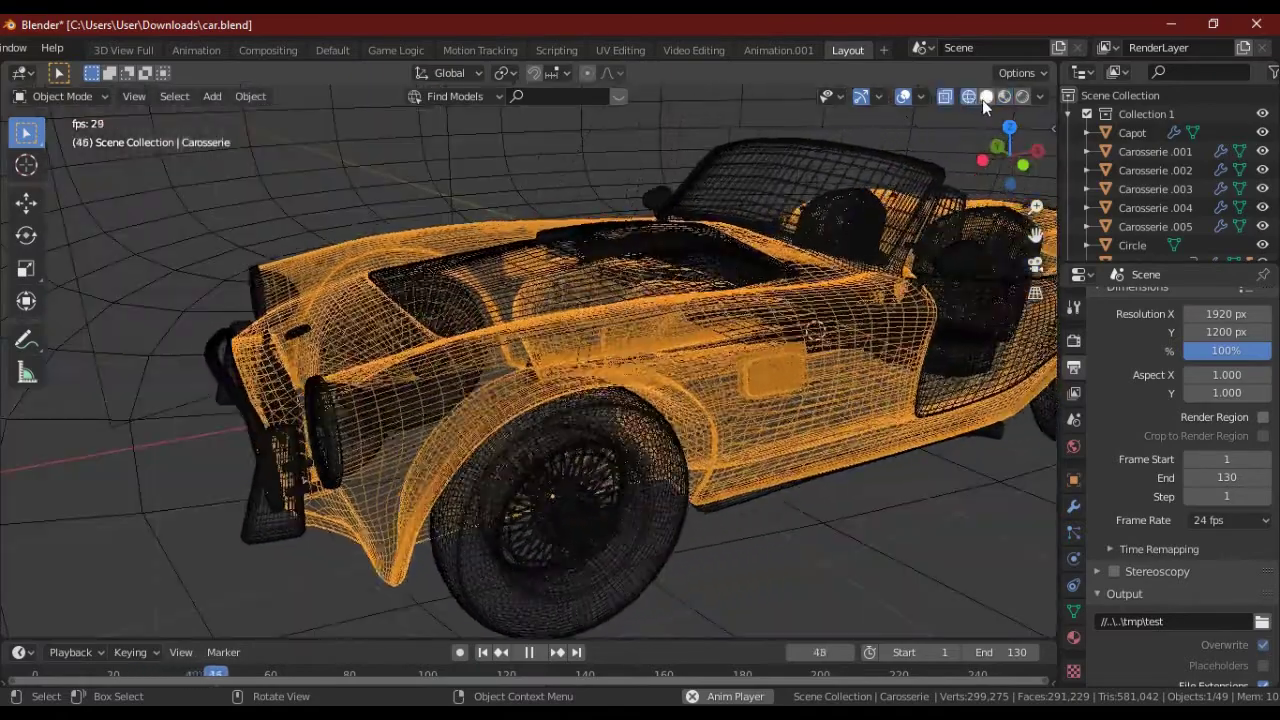
click(986, 97)
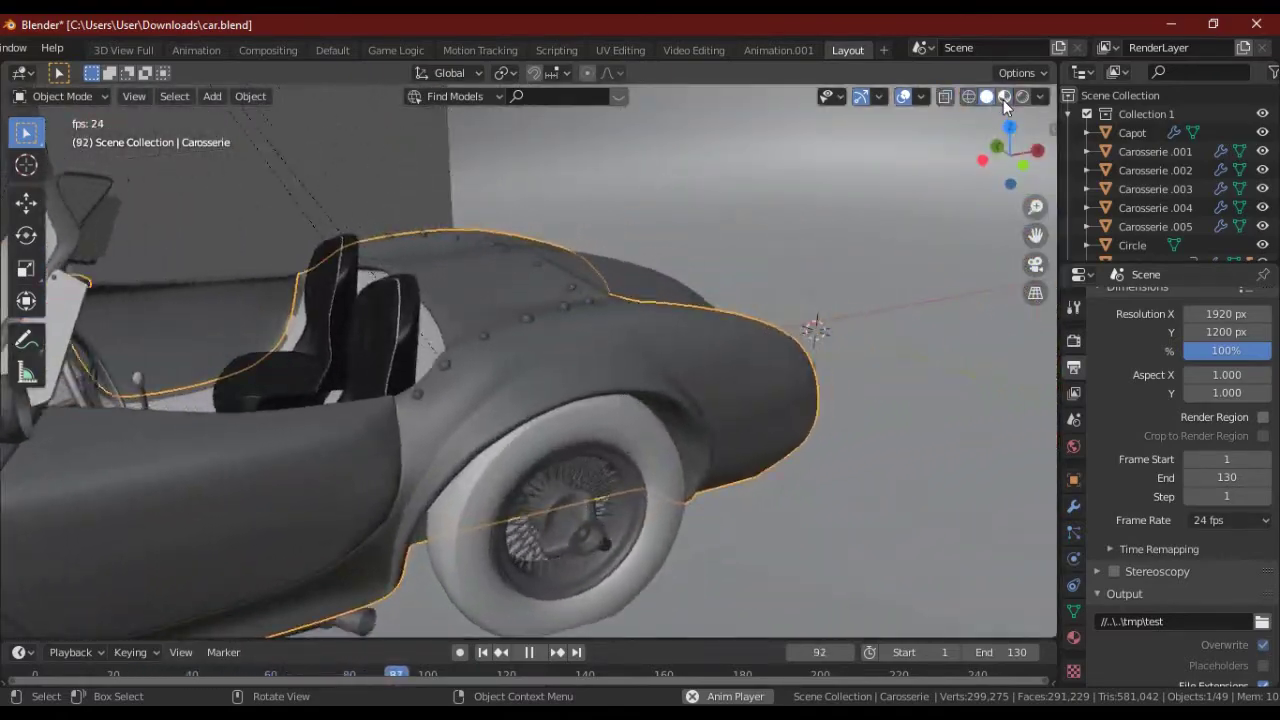
click(1003, 97)
click(1021, 98)
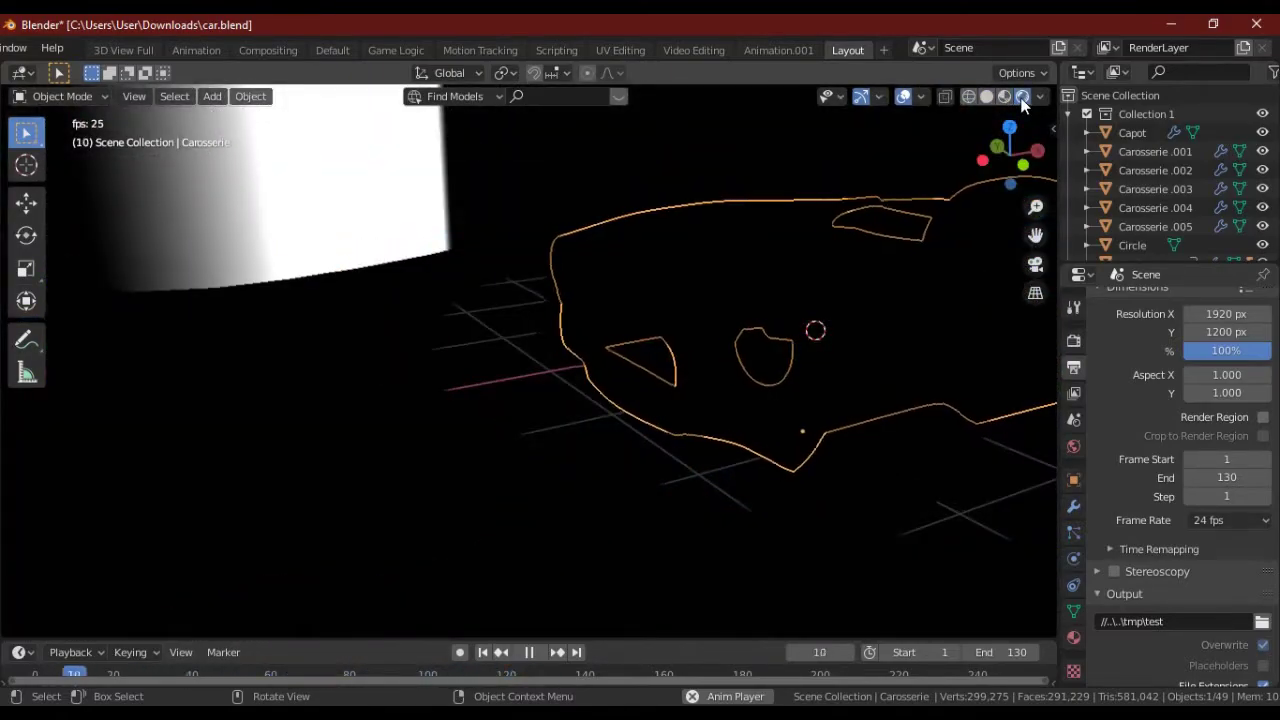
scroll(1108, 439, up, 1)
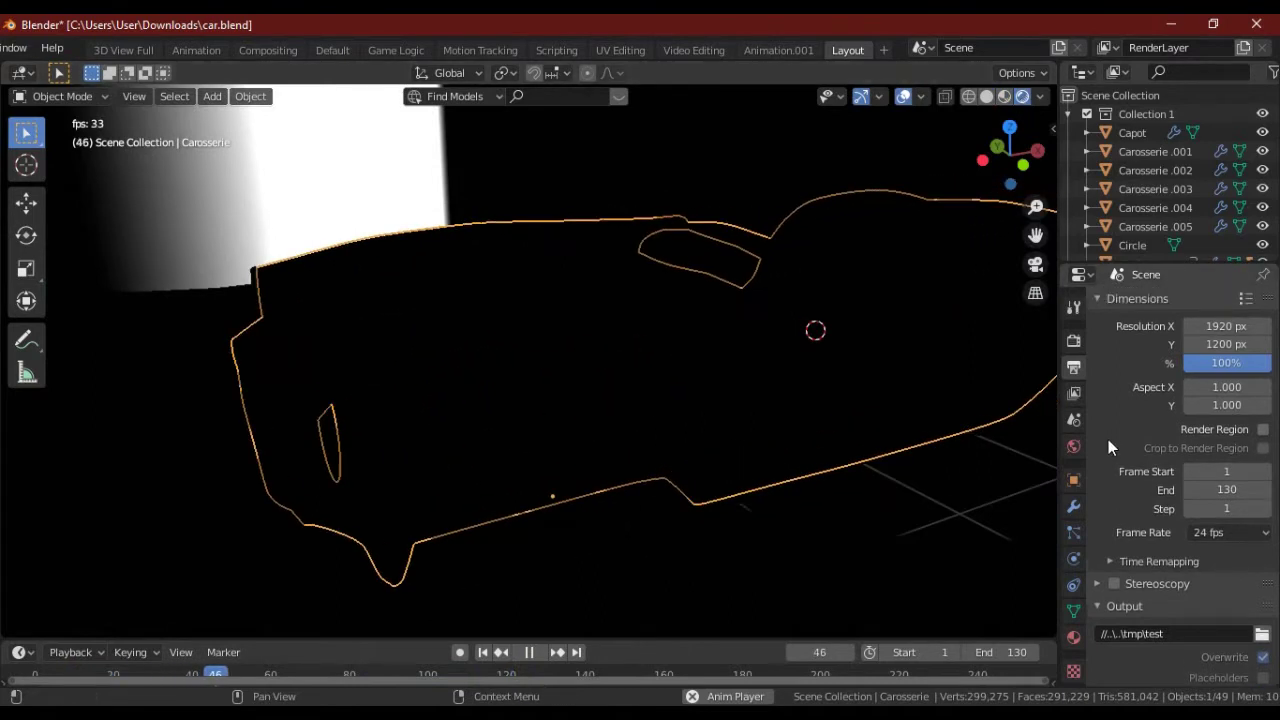
- Set the car scene's render engine to Cycles in Render Properties and render the viewport
click(1074, 343)
click(1197, 304)
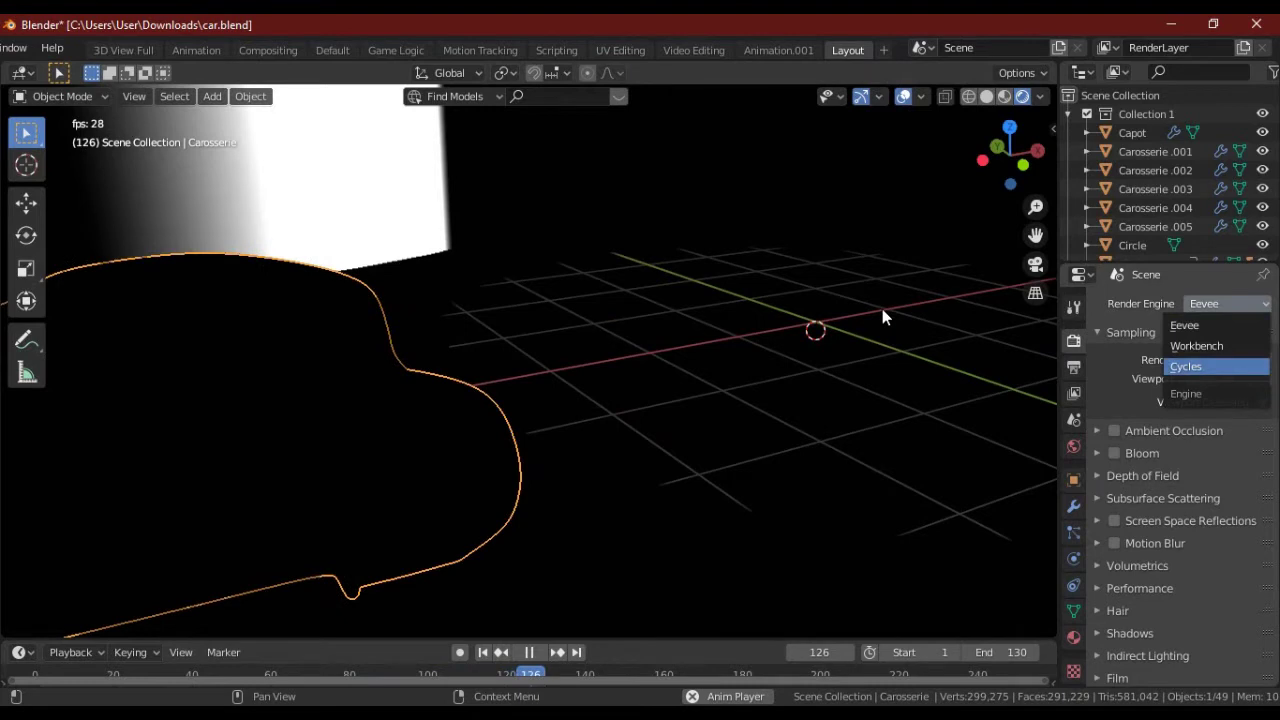
key(Return)
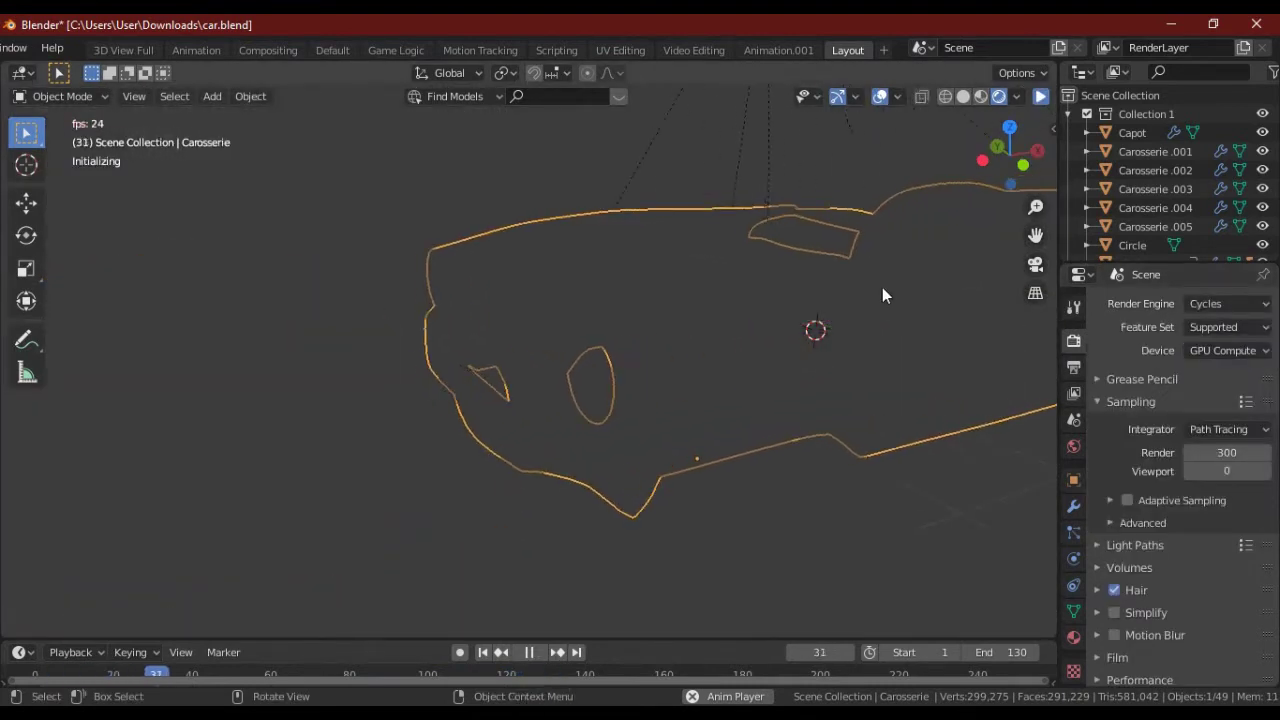
click(1040, 98)
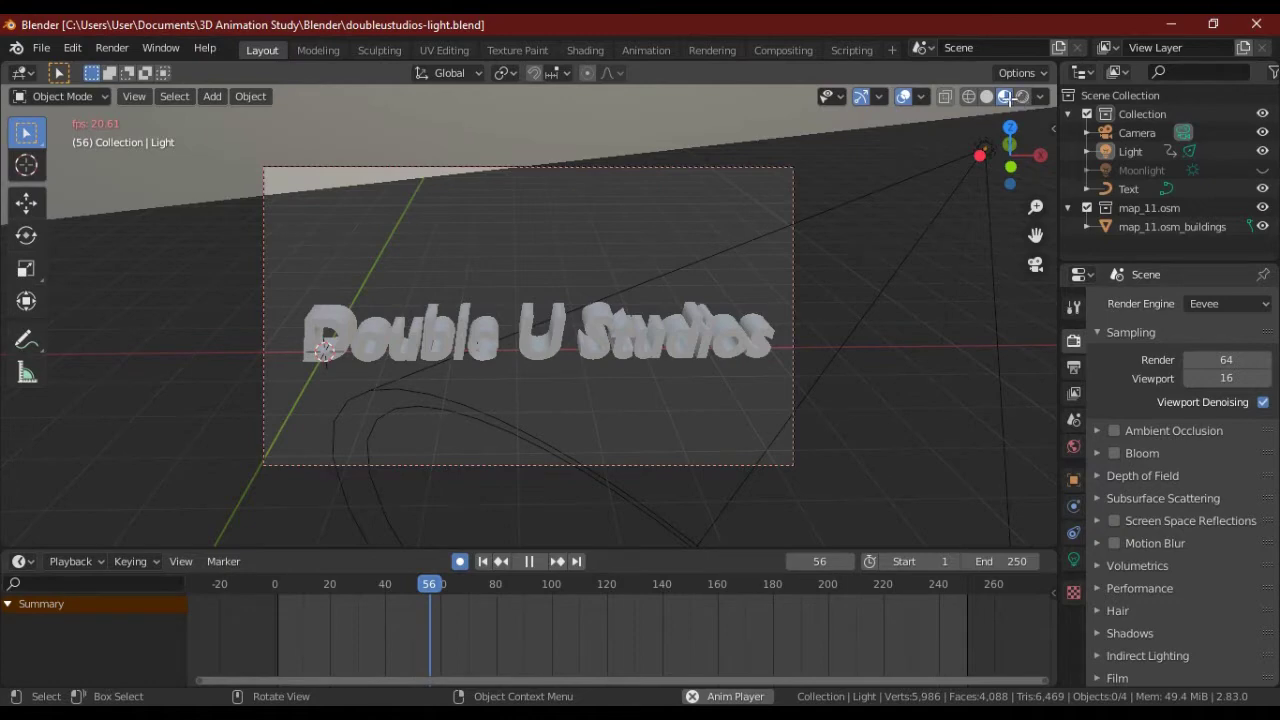
- Switch to an orthographic back view, then zoom and orbit around the city buildings
click(1010, 166)
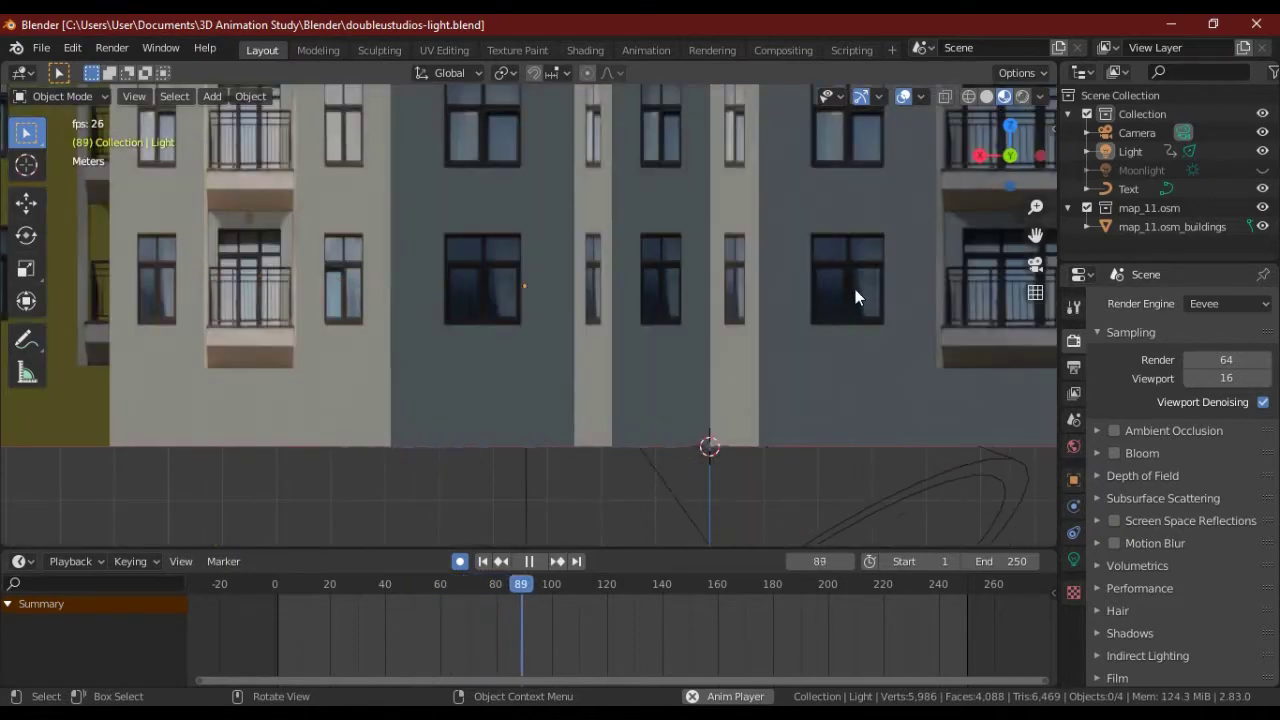
scroll(845, 275, down, 3)
scroll(835, 257, down, 2)
scroll(700, 235, down, 2)
scroll(644, 230, down, 2)
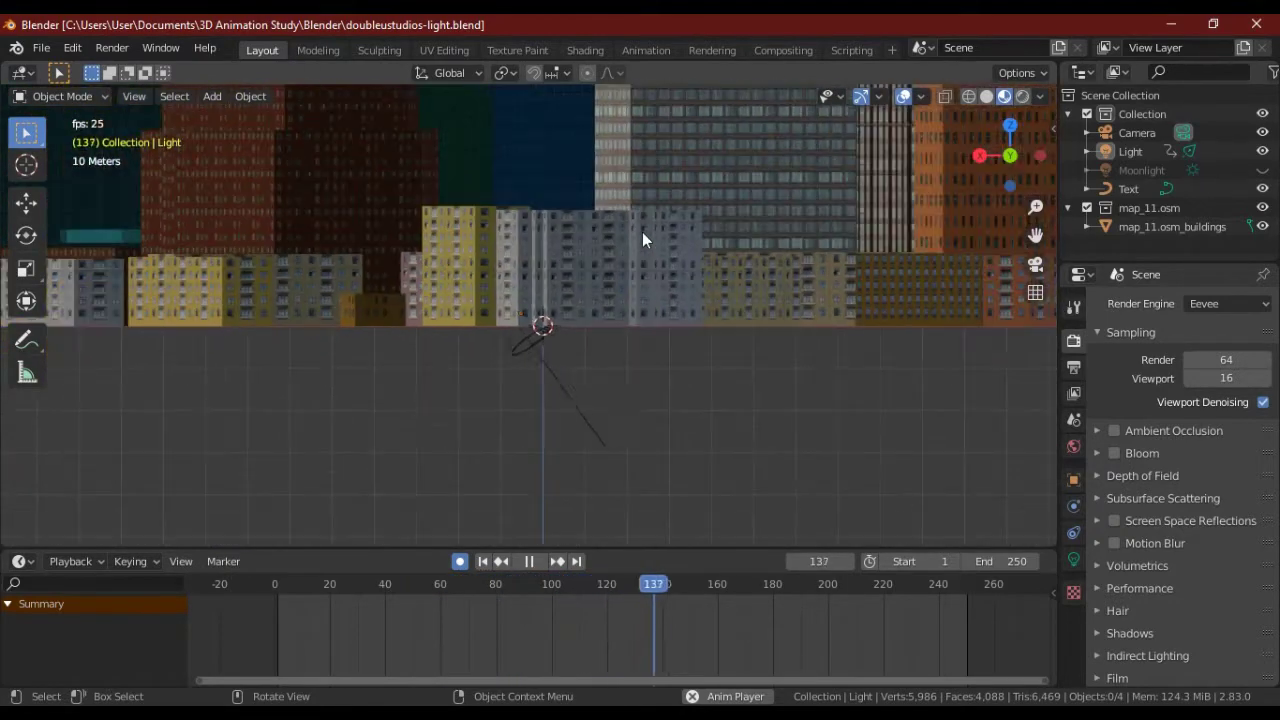
scroll(736, 259, down, 2)
scroll(737, 272, down, 2)
scroll(736, 285, down, 2)
scroll(588, 271, up, 5)
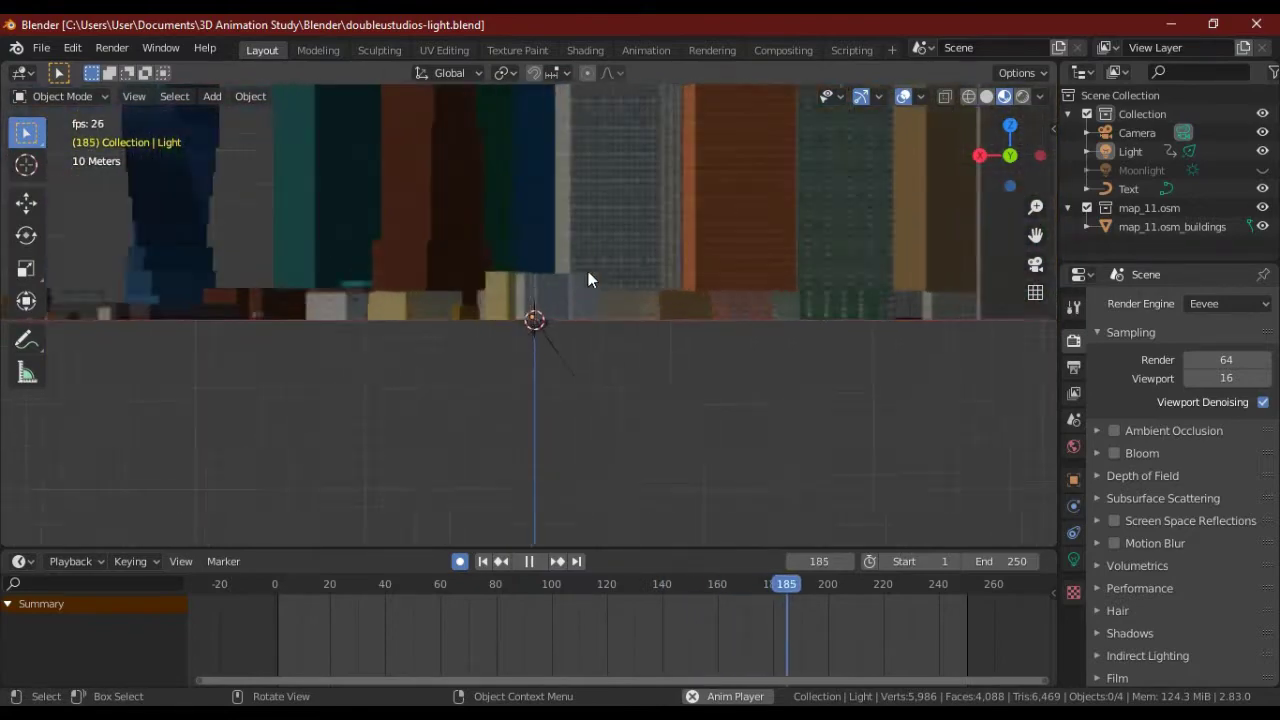
scroll(584, 263, up, 3)
scroll(588, 254, up, 3)
scroll(605, 240, up, 3)
scroll(605, 240, up, 2)
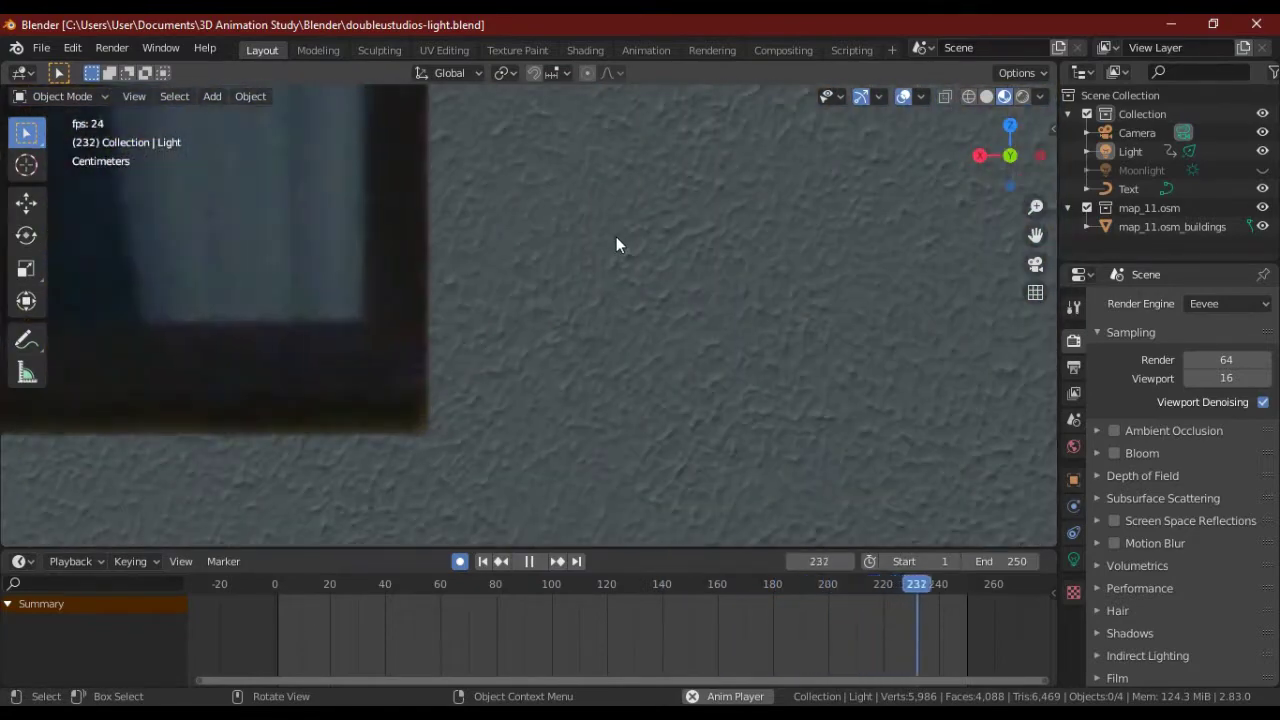
scroll(616, 236, up, 2)
scroll(616, 236, down, 3)
scroll(681, 275, down, 1)
scroll(674, 302, down, 2)
mouse_move(643, 260)
middle_down()
mouse_move(651, 235)
mouse_move(870, 305)
middle_up()
scroll(790, 277, up, 5)
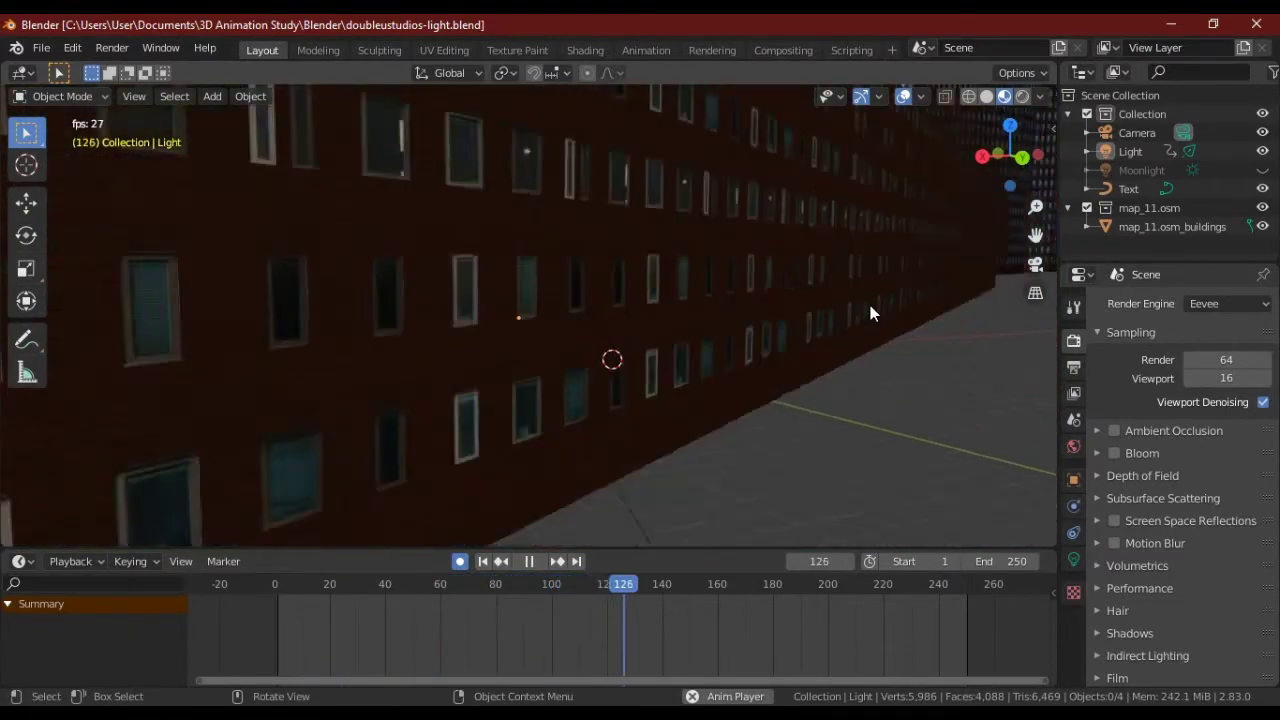
scroll(870, 305, down, 2)
scroll(846, 301, up, 4)
scroll(799, 292, down, 3)
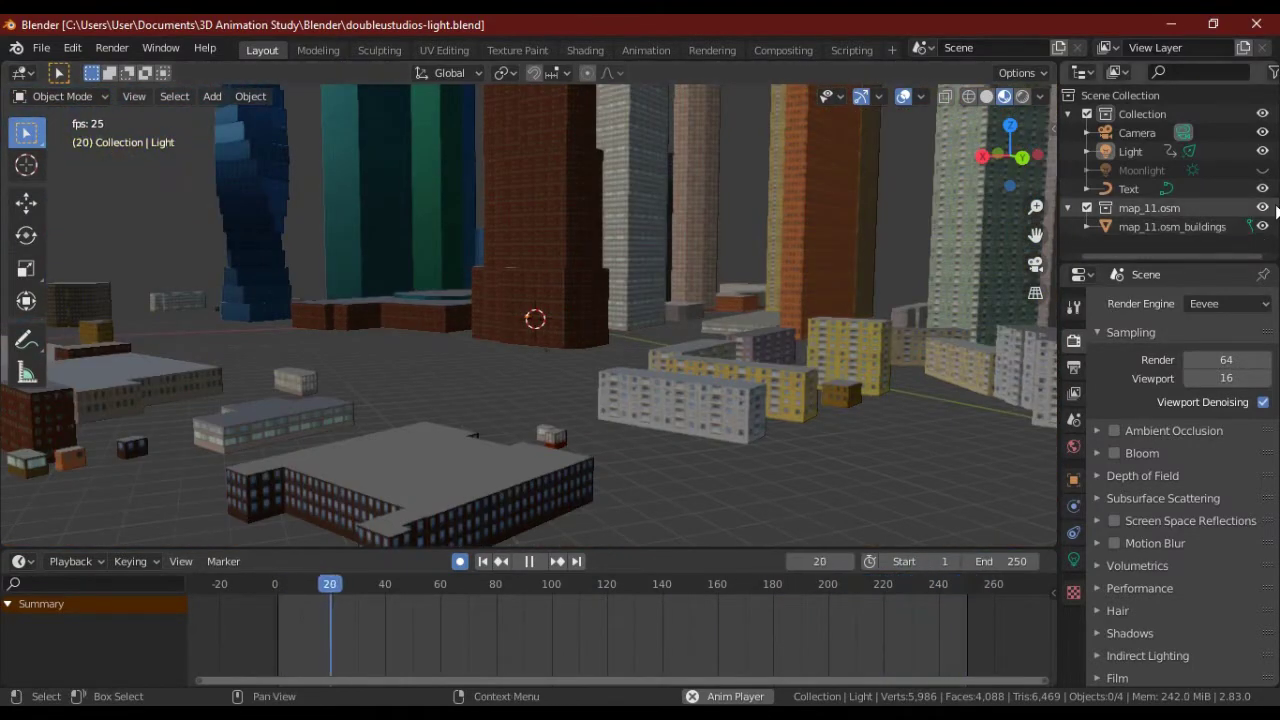
middle_drag(653, 273, 922, 313)
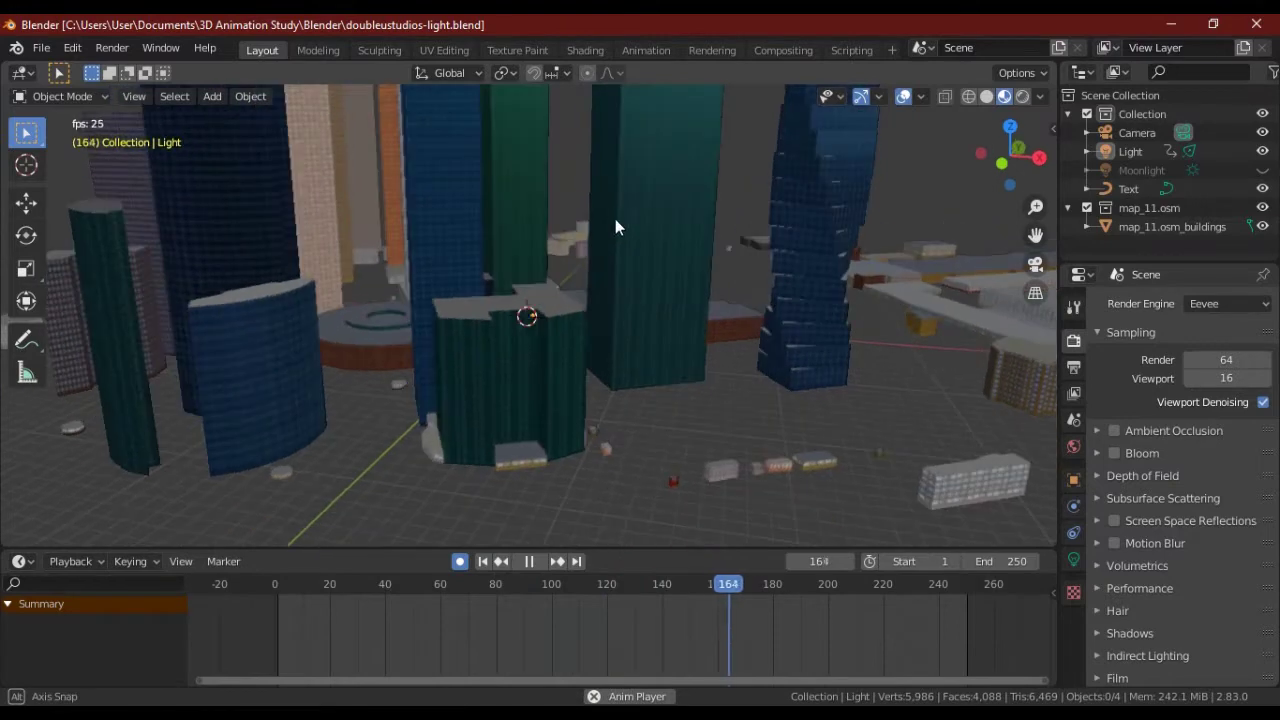
- Stop playback, return to frame 1, and start scaling the selected Text object
key(space)
click(835, 585)
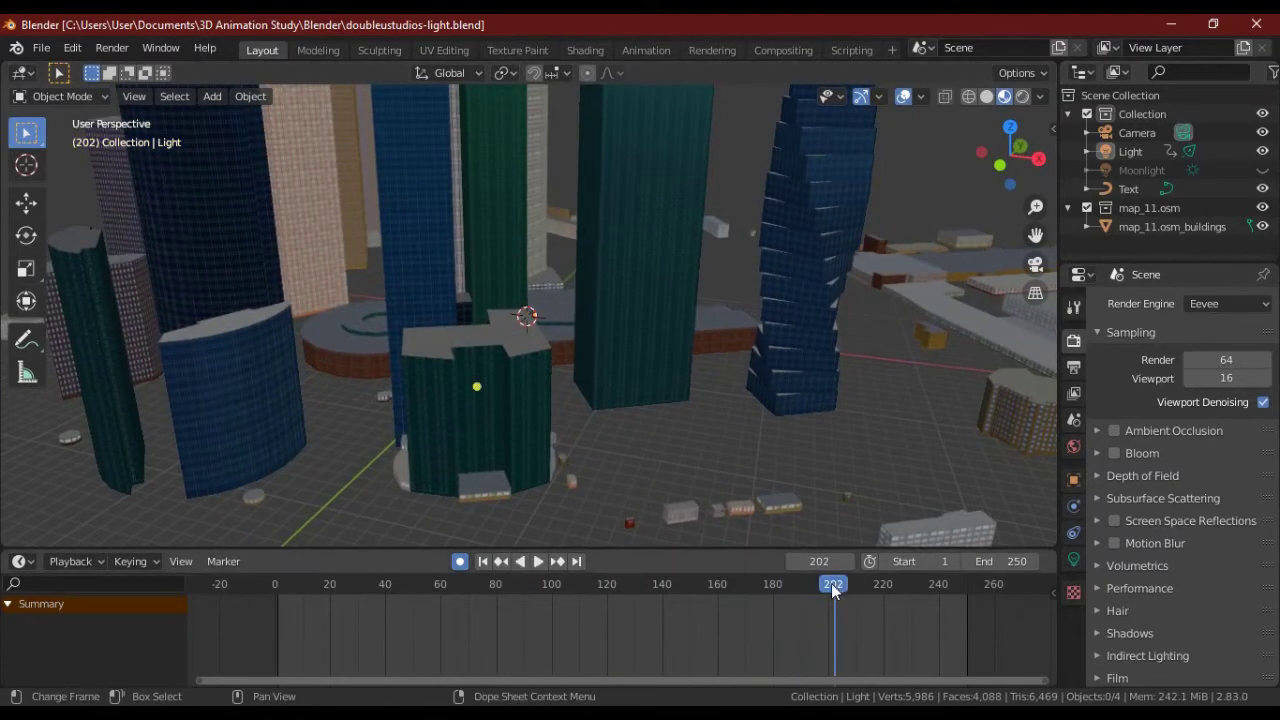
key(Escape)
click(1207, 188)
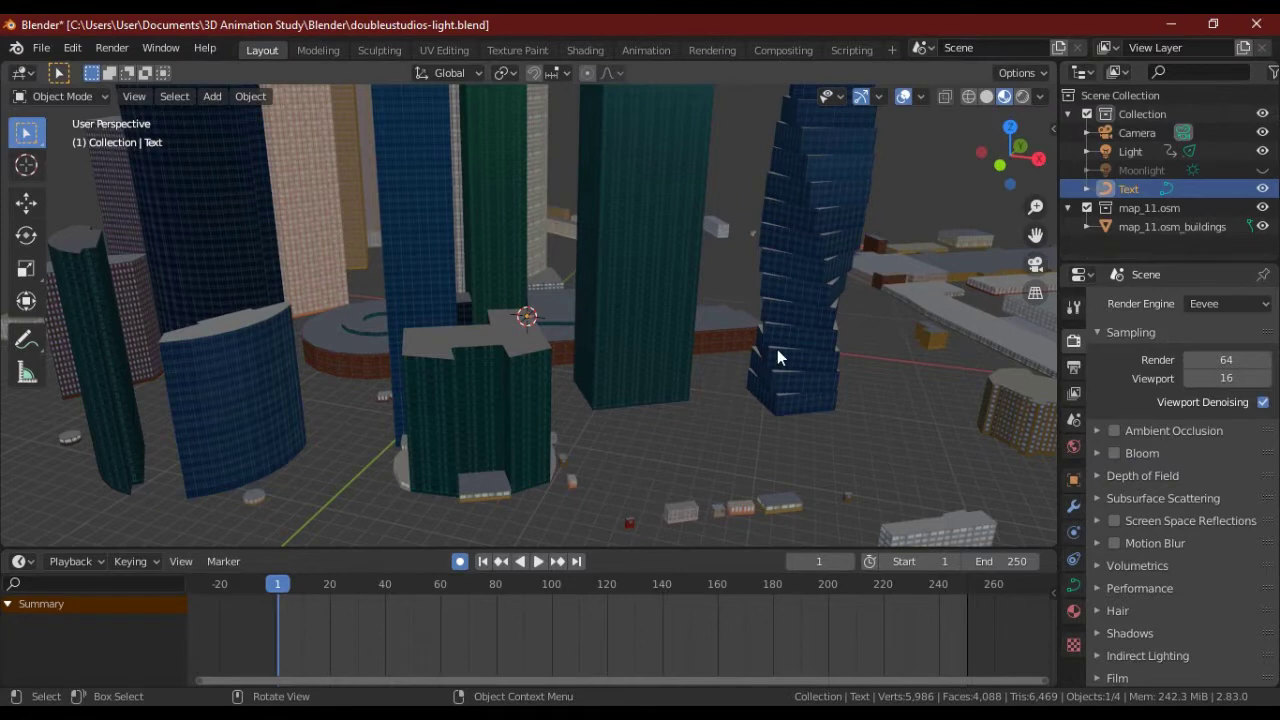
key(s)
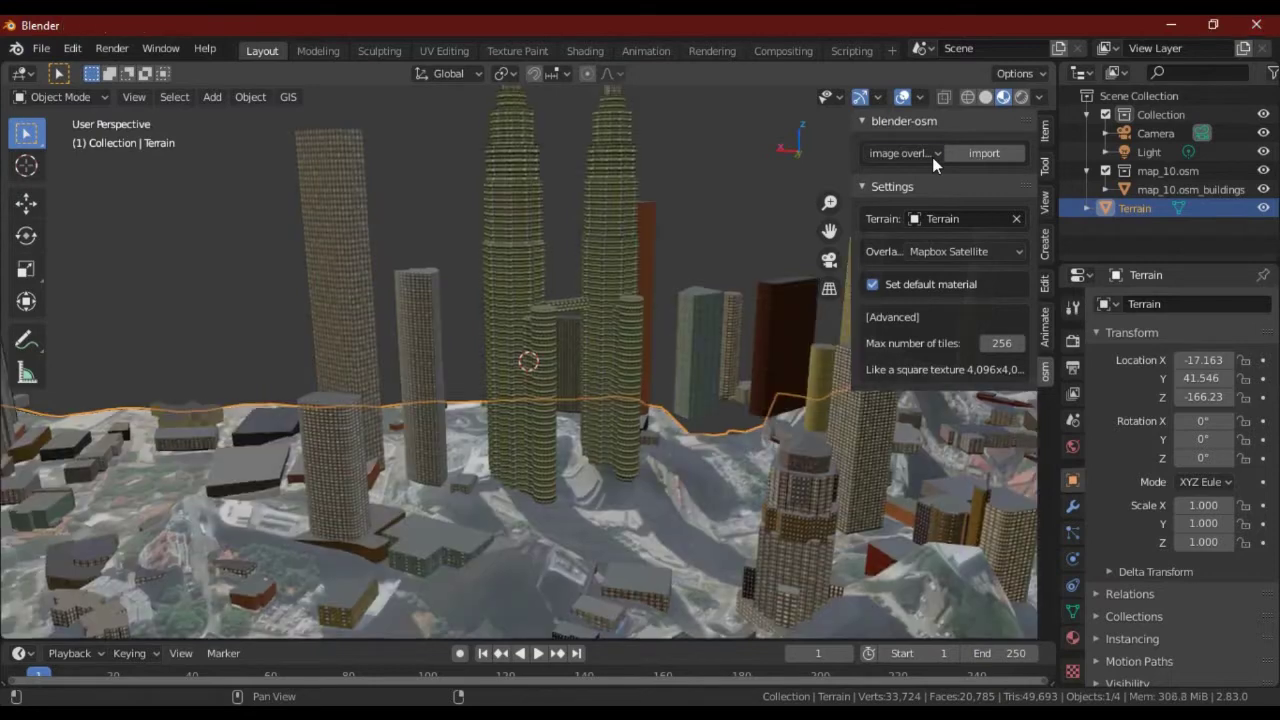
- Orbit the textured city and cycle through rendered, material preview, wireframe and solid shading
click(932, 153)
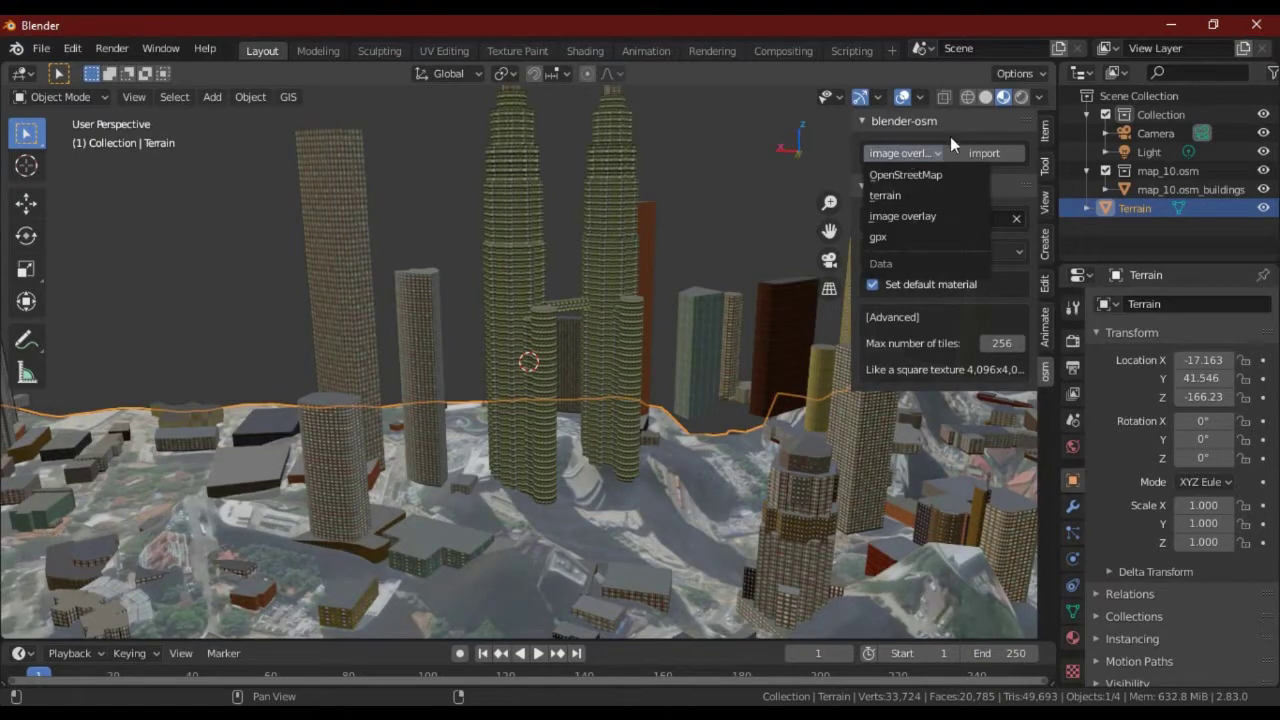
mouse_move(408, 393)
middle_down()
mouse_move(479, 415)
mouse_move(521, 384)
mouse_move(622, 420)
mouse_move(852, 438)
mouse_move(818, 398)
mouse_move(583, 385)
mouse_move(289, 420)
mouse_move(338, 406)
mouse_move(319, 424)
middle_up()
scroll(319, 431, up, 5)
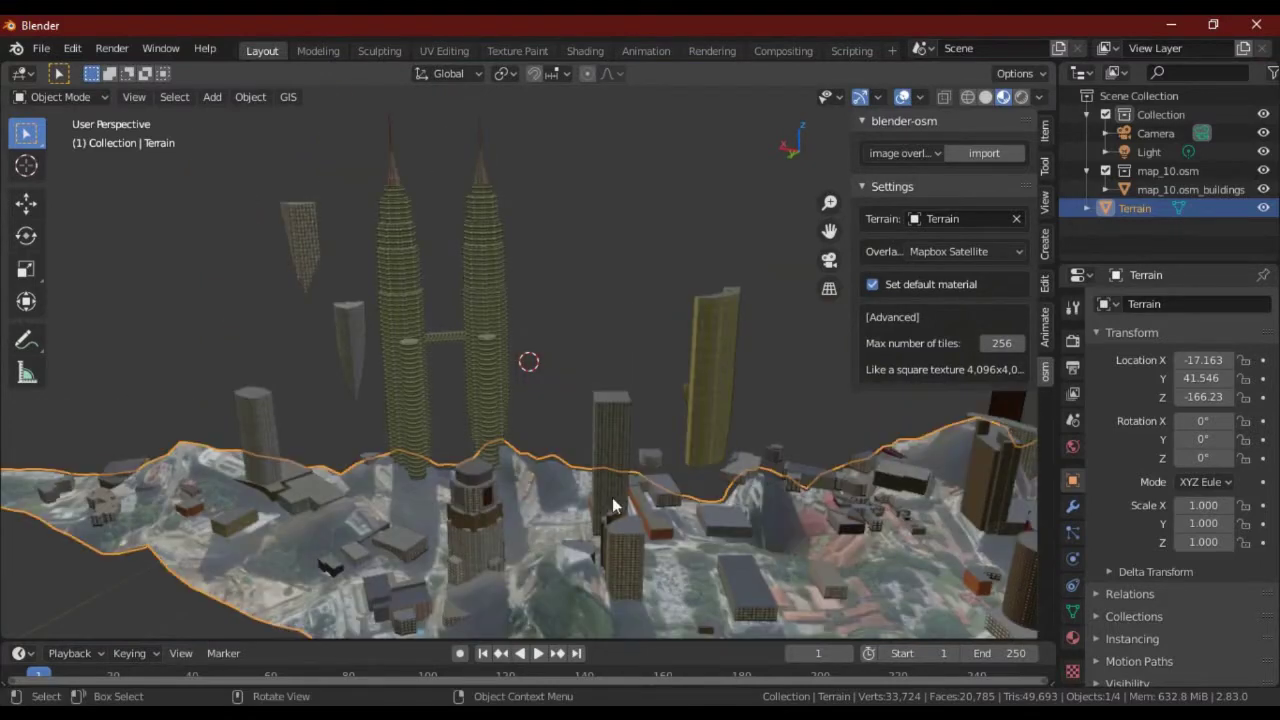
scroll(640, 492, up, 2)
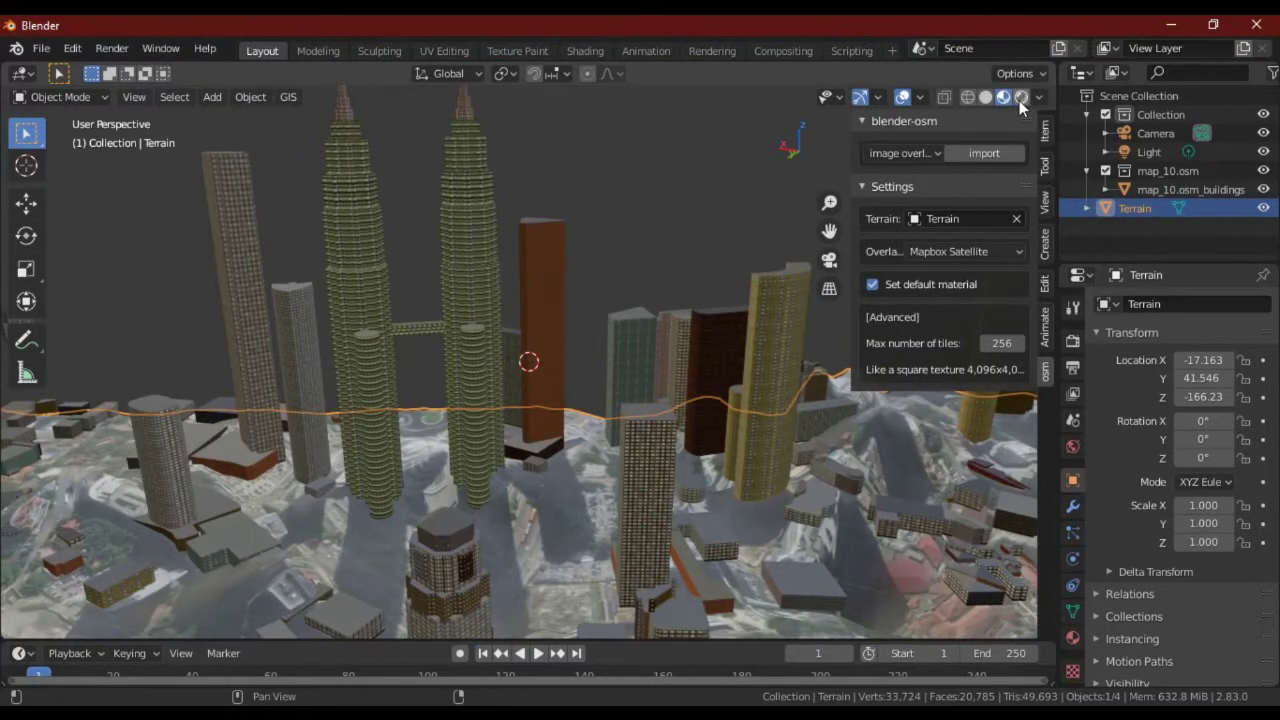
click(1016, 99)
click(1004, 99)
click(986, 101)
click(974, 102)
click(988, 100)
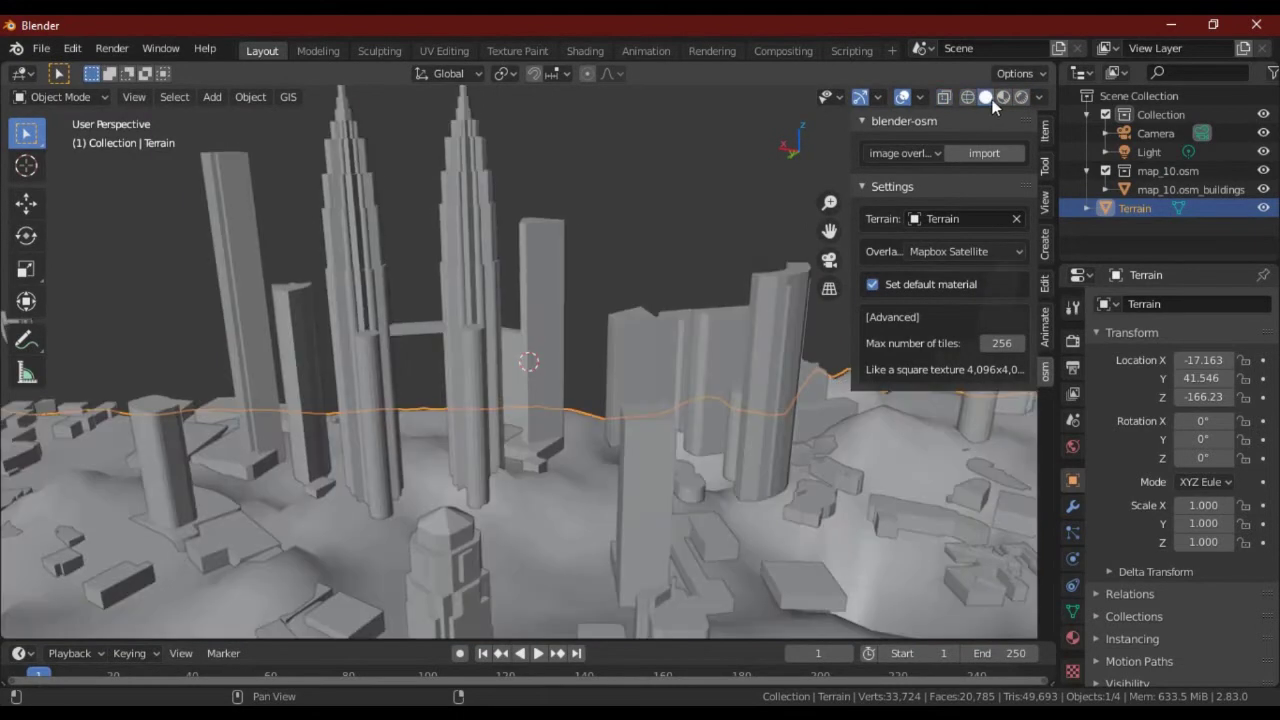
- Set viewport lighting to MatCap, trying rainbow and grey before applying the red MatCap
click(1039, 76)
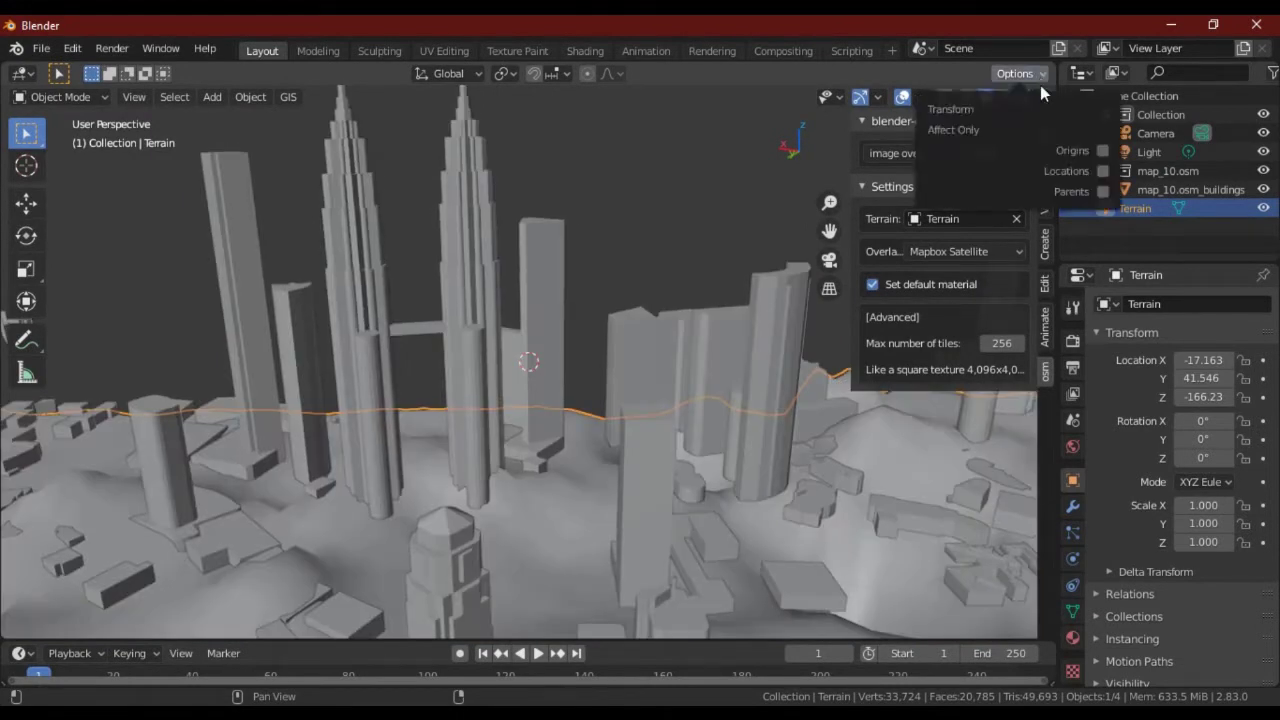
click(1039, 97)
click(1018, 189)
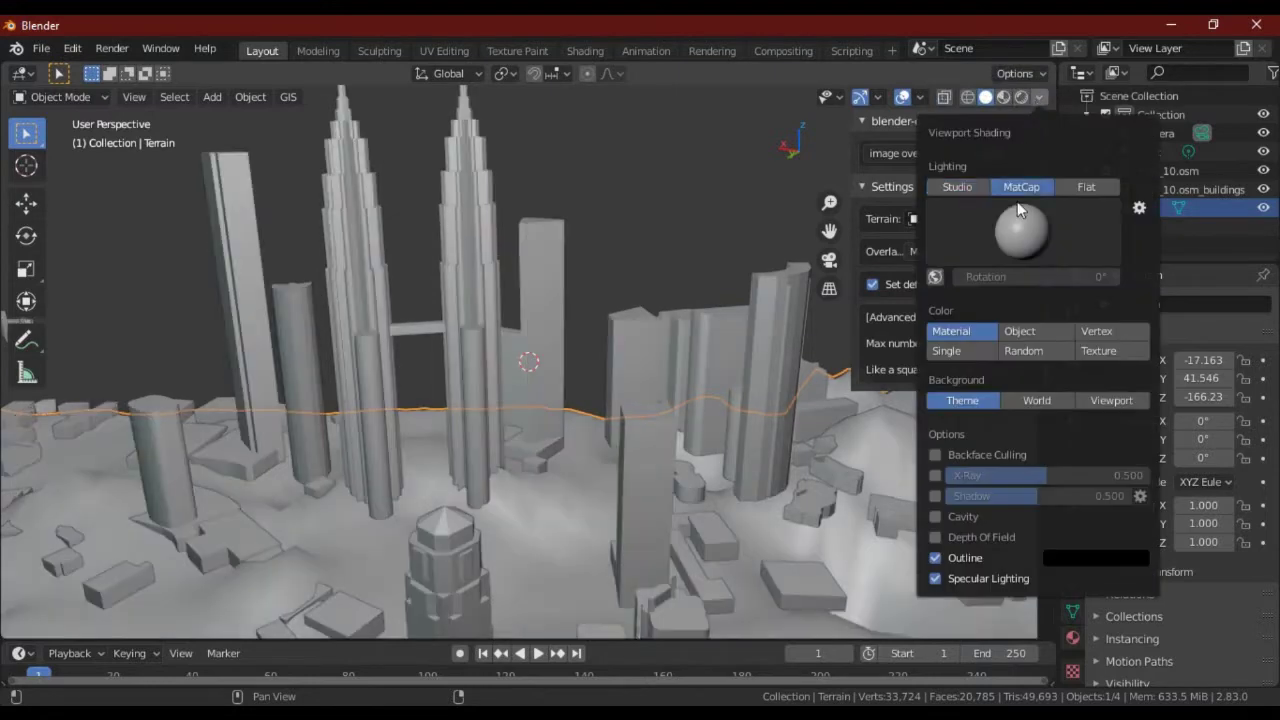
click(1019, 222)
click(1030, 297)
click(1034, 245)
click(974, 297)
click(1020, 233)
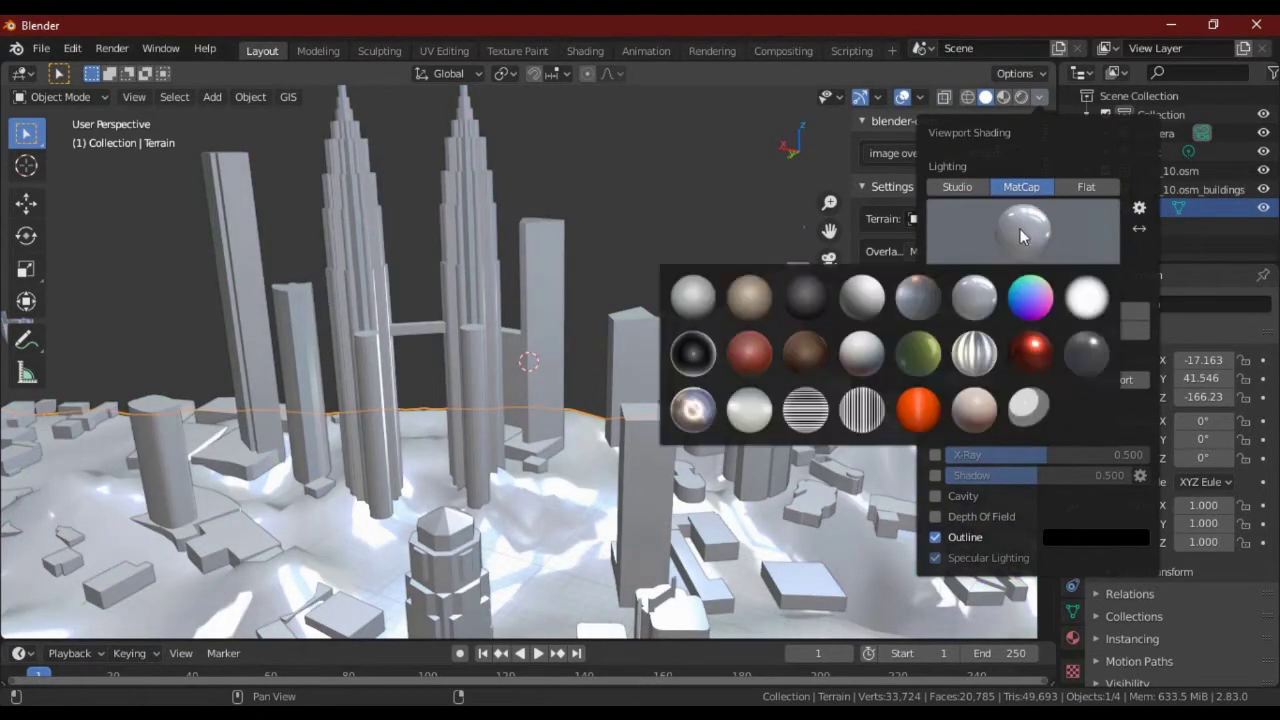
click(1030, 352)
mouse_move(494, 376)
middle_down()
mouse_move(560, 385)
mouse_move(627, 365)
mouse_move(571, 354)
mouse_move(549, 372)
middle_up()
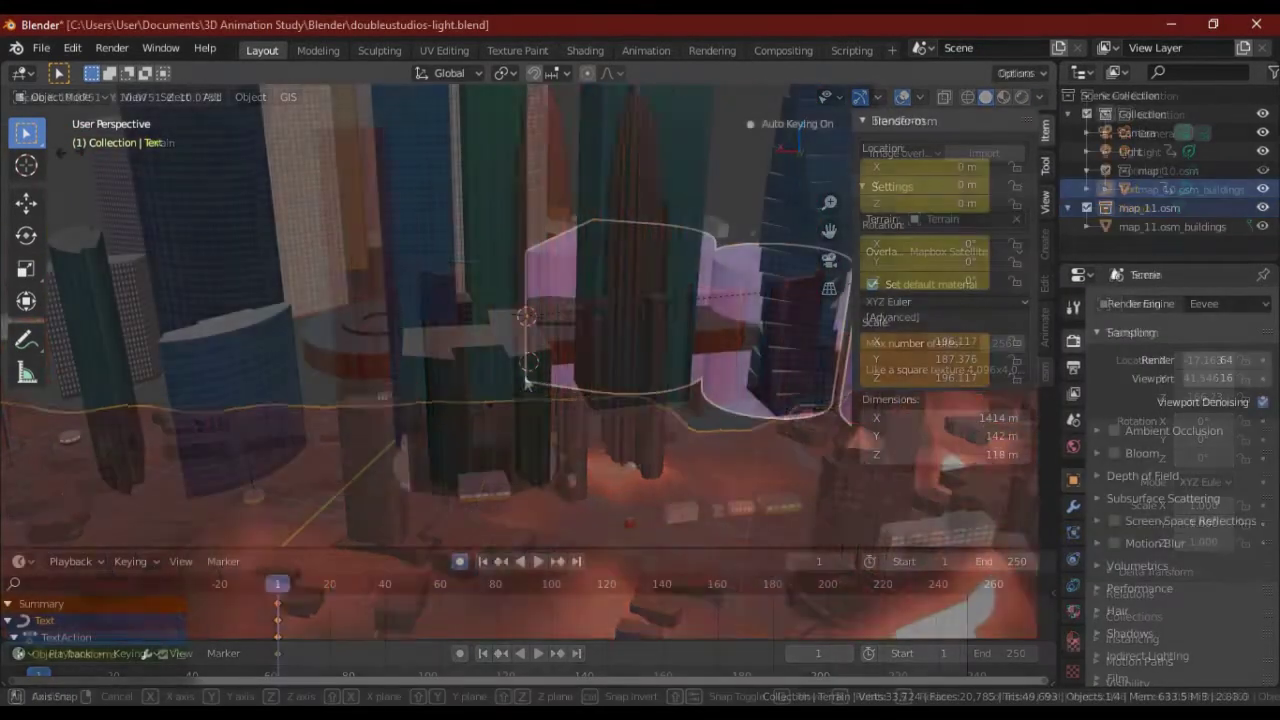
- Shrink the Text object and change its material colour to red
mouse_move(640, 286)
middle_down()
mouse_move(629, 277)
mouse_move(629, 289)
mouse_move(719, 254)
mouse_move(584, 264)
mouse_move(637, 402)
mouse_move(632, 349)
mouse_move(596, 343)
middle_up()
key(s)
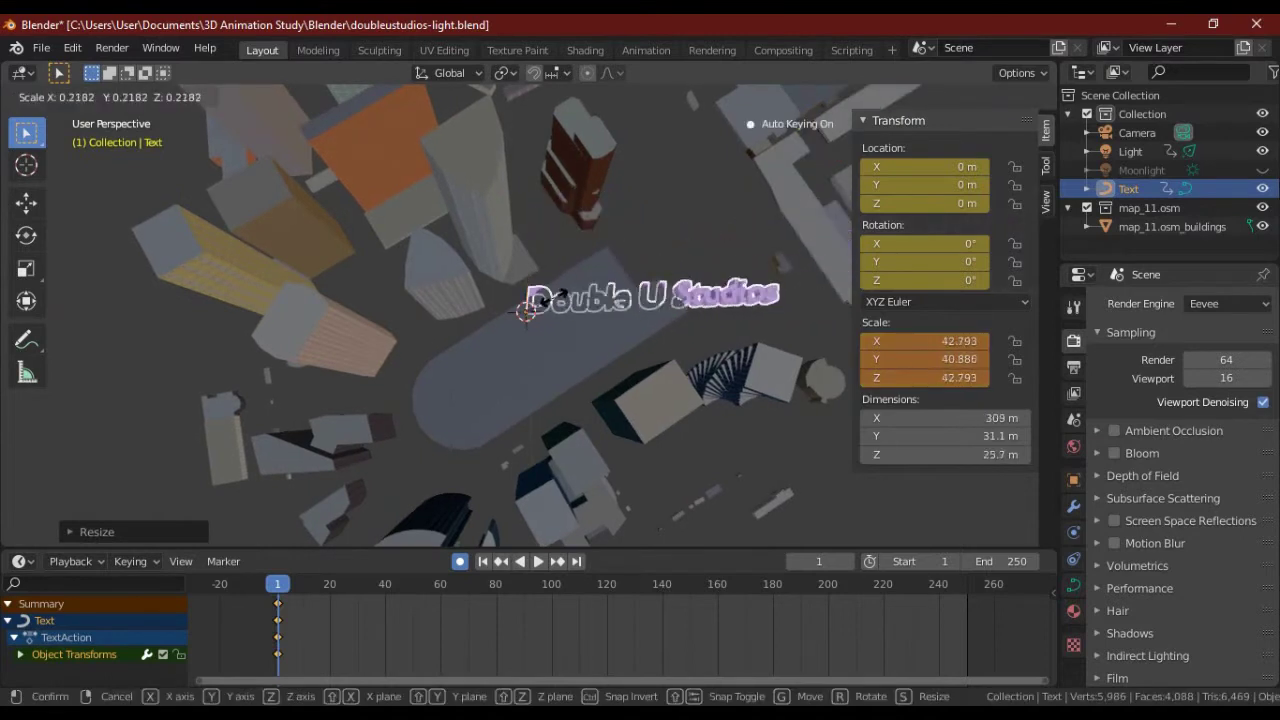
click(574, 305)
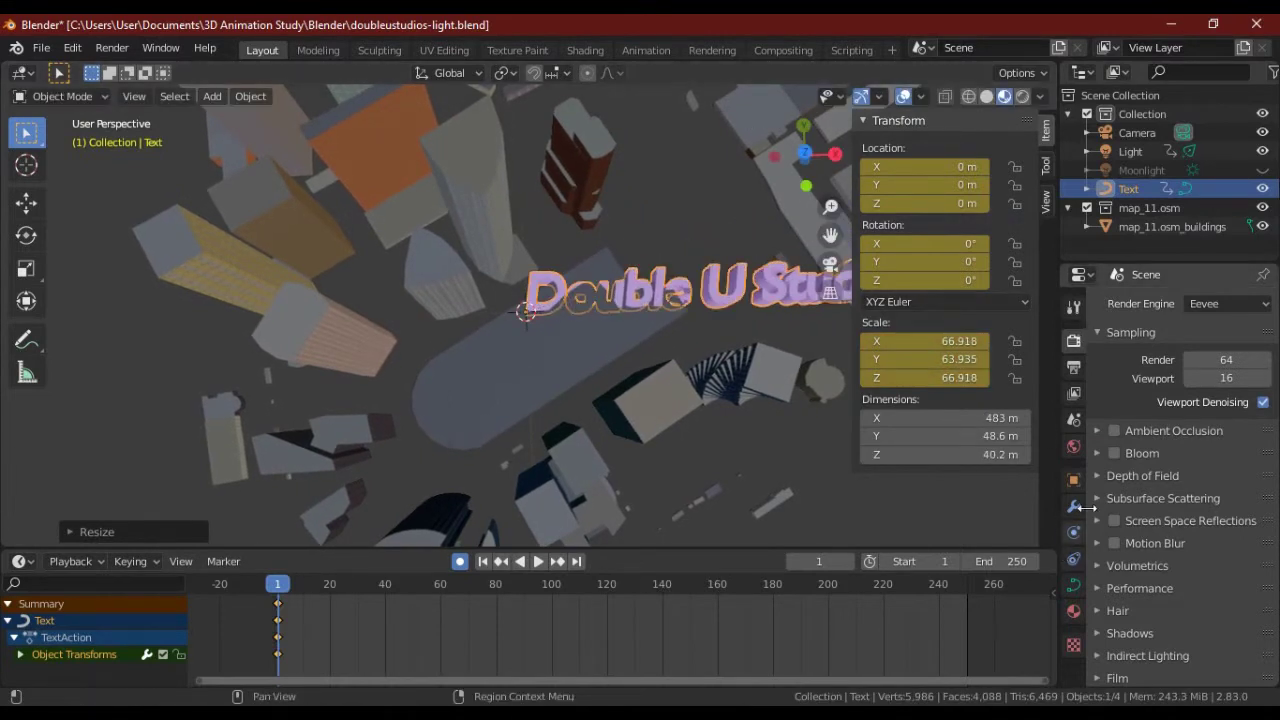
click(1073, 611)
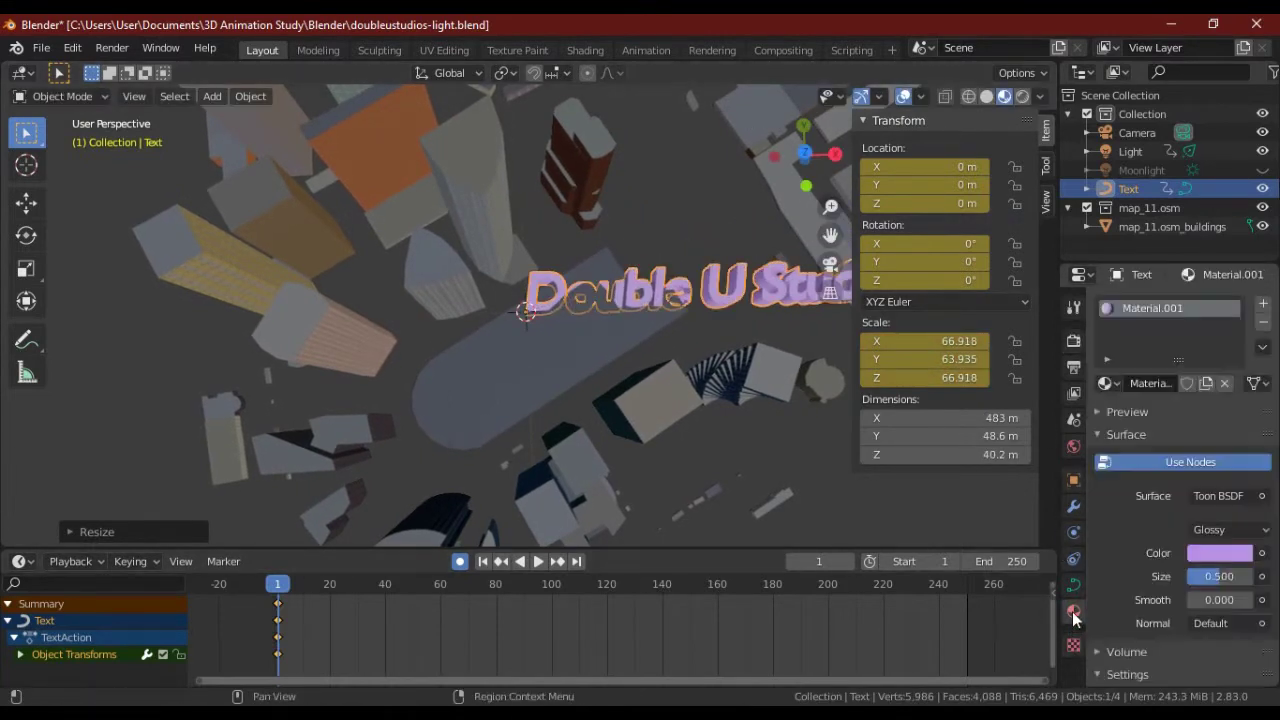
click(1205, 551)
drag(1184, 394, 1159, 421)
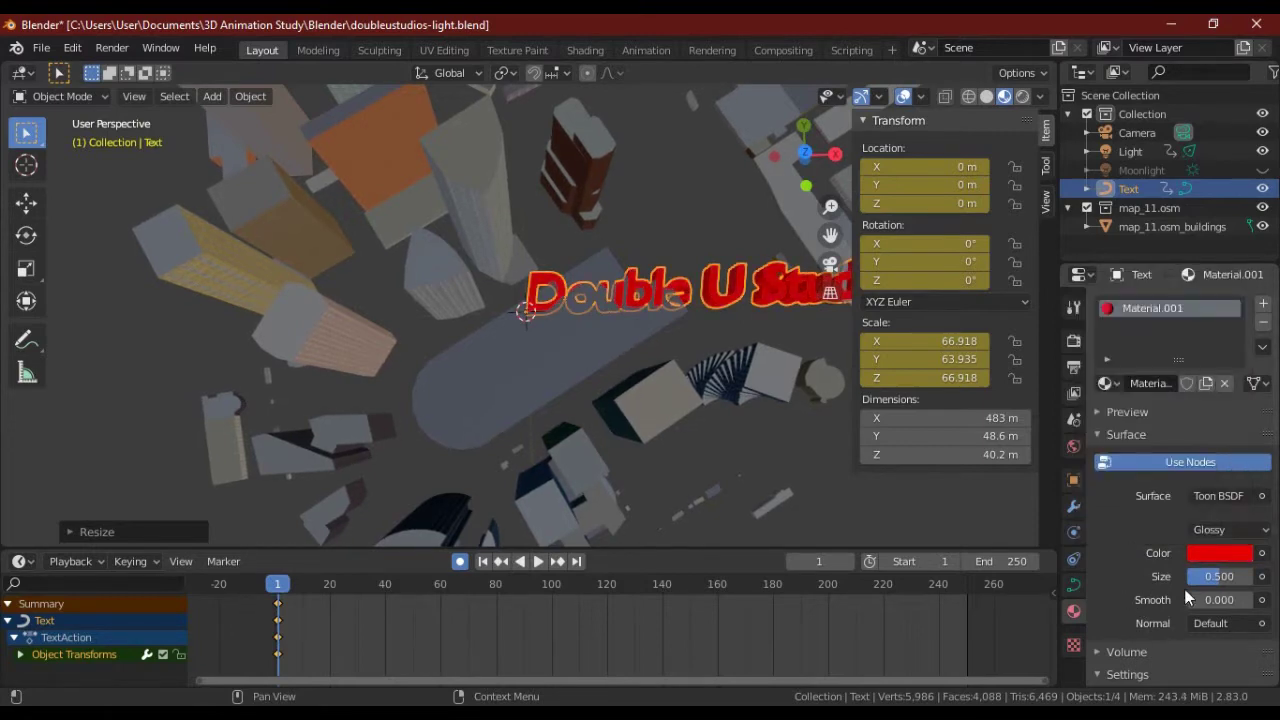
- Change the text's surface shader from the toon shader to Glass BSDF
click(1233, 620)
key(Escape)
click(1205, 528)
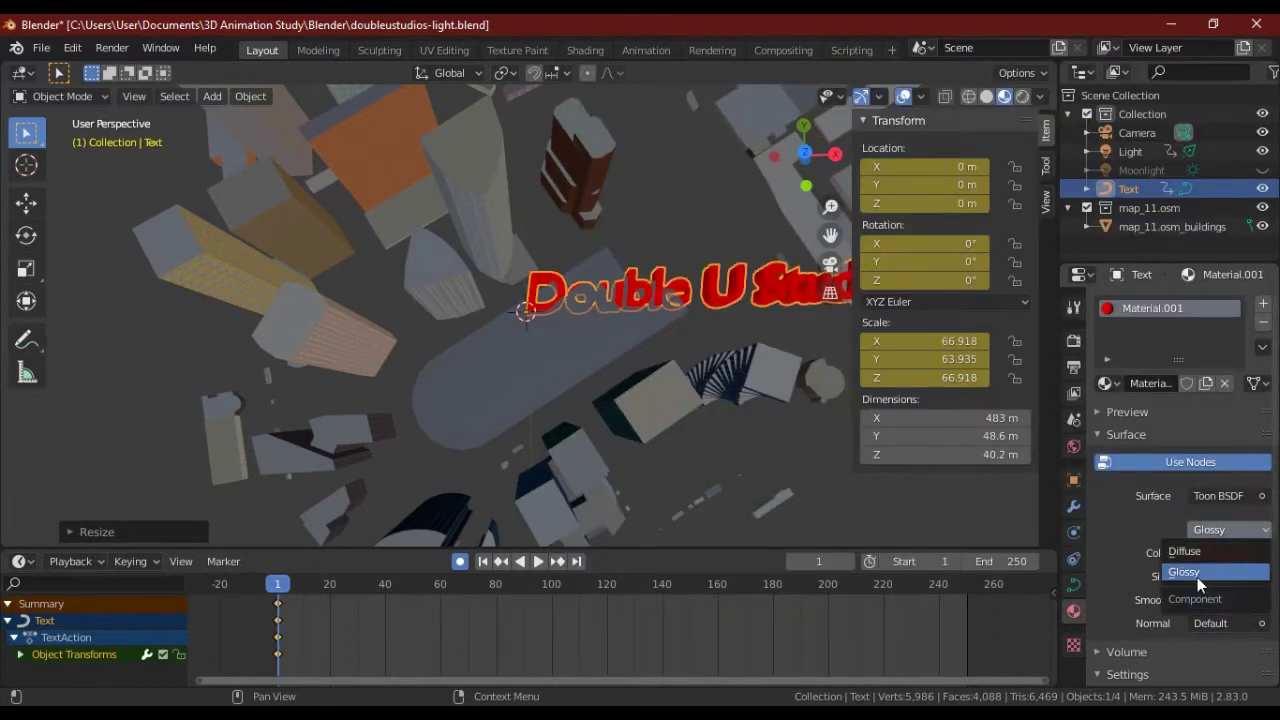
click(1197, 574)
click(1201, 493)
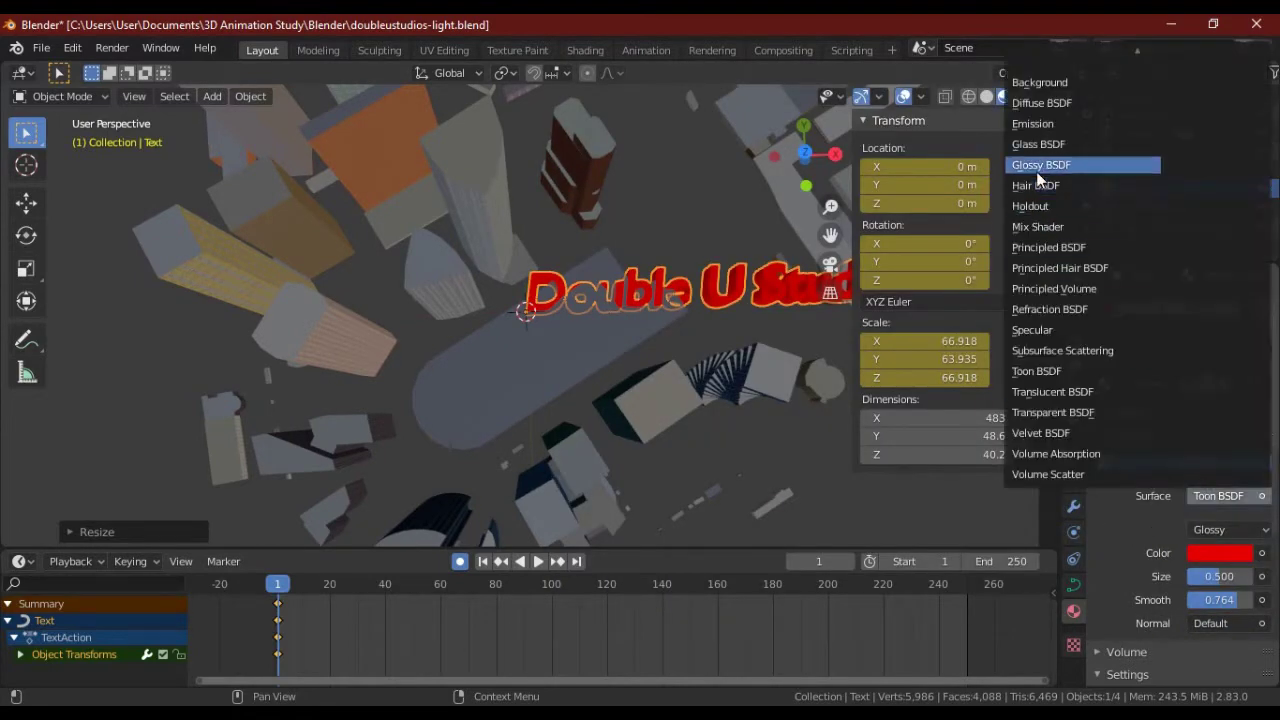
click(1037, 146)
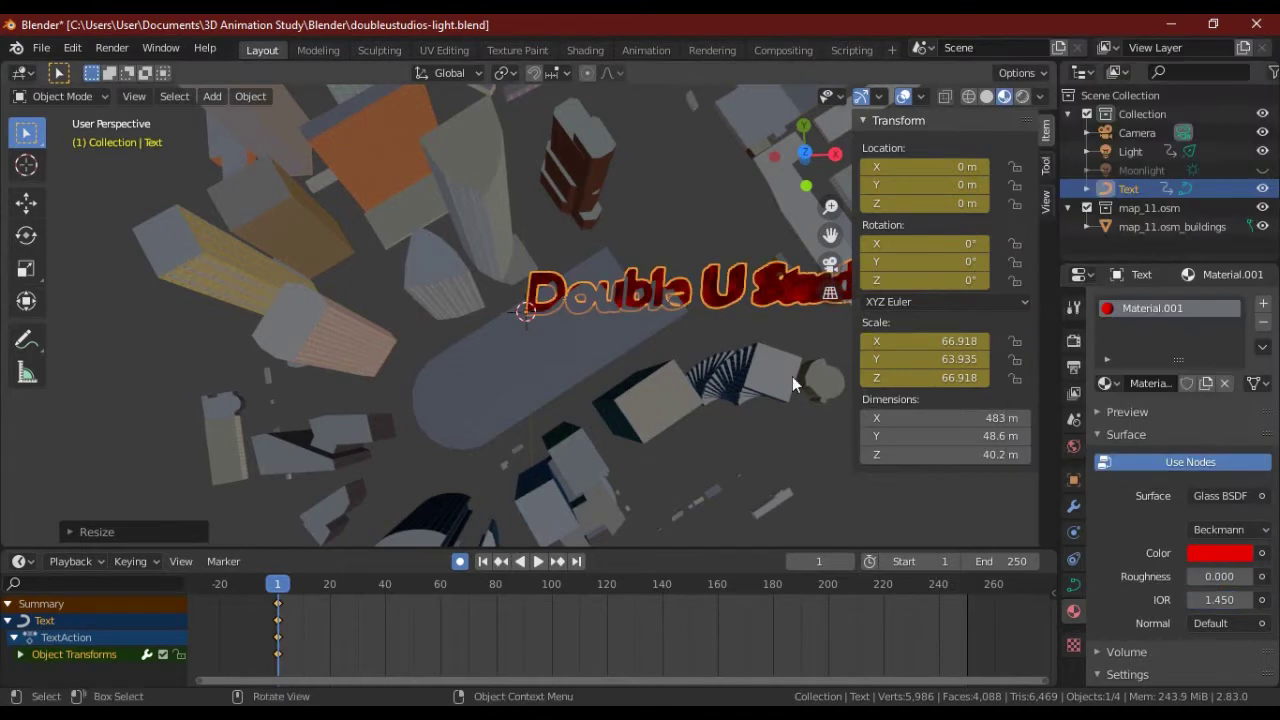
- Preview the glass text in rendered shading, deselect the OSM buildings, and show render settings
middle_drag(723, 371, 684, 331)
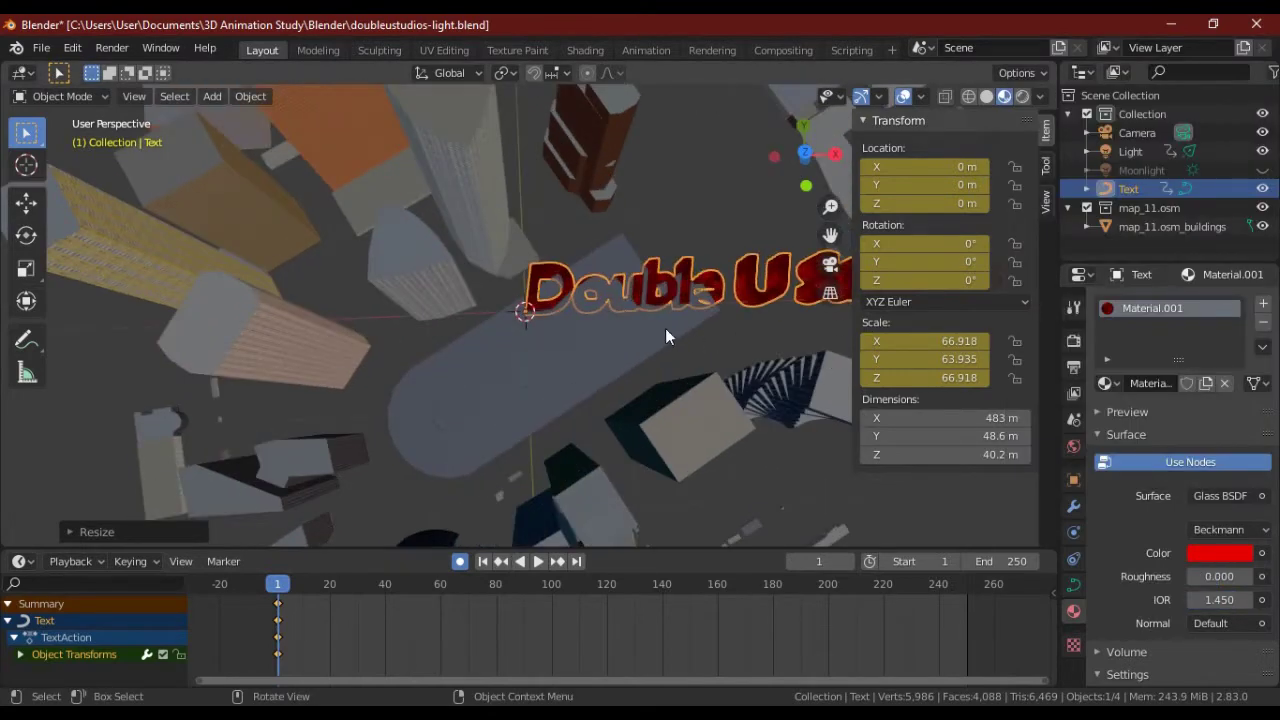
click(543, 353)
click(1021, 96)
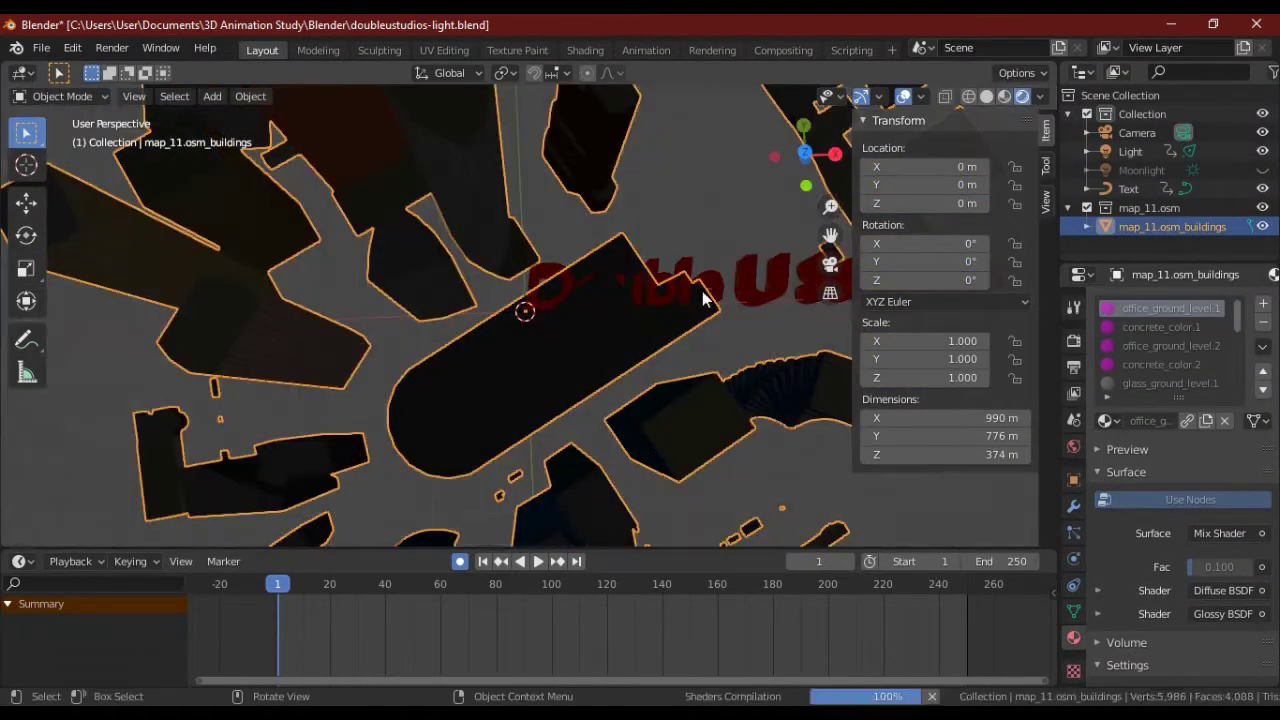
scroll(638, 321, up, 3)
scroll(618, 355, up, 4)
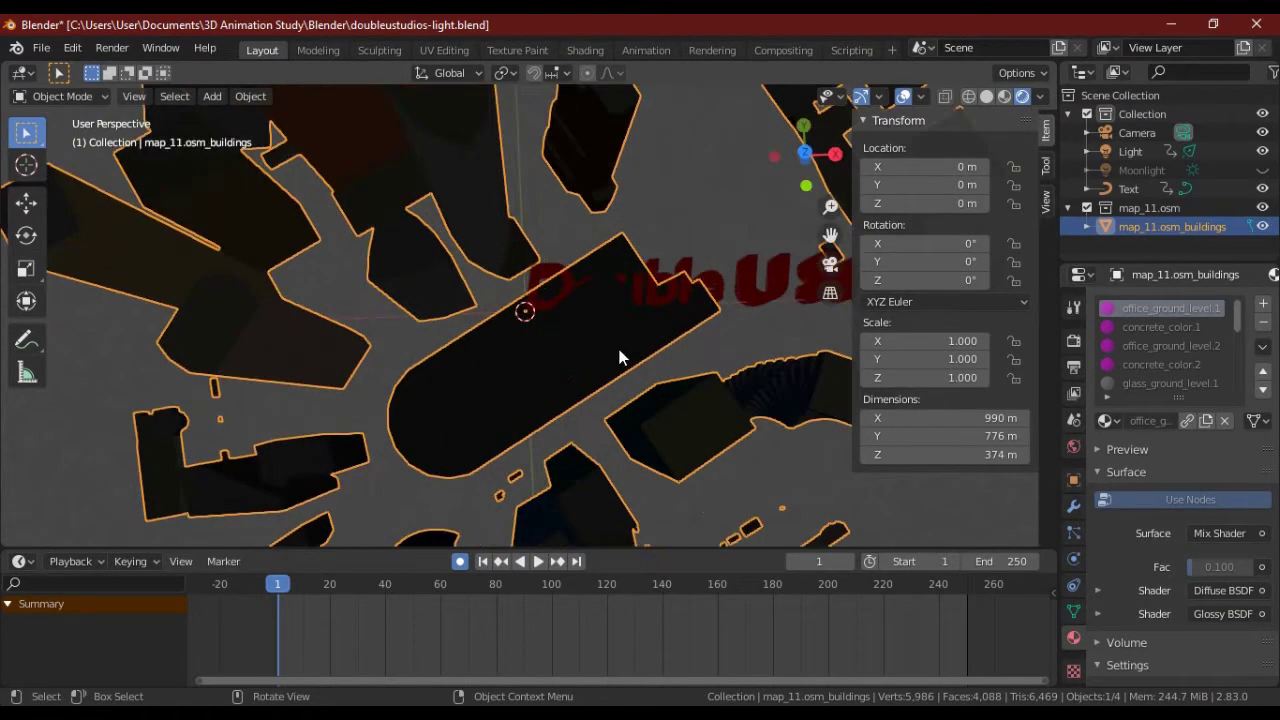
click(701, 187)
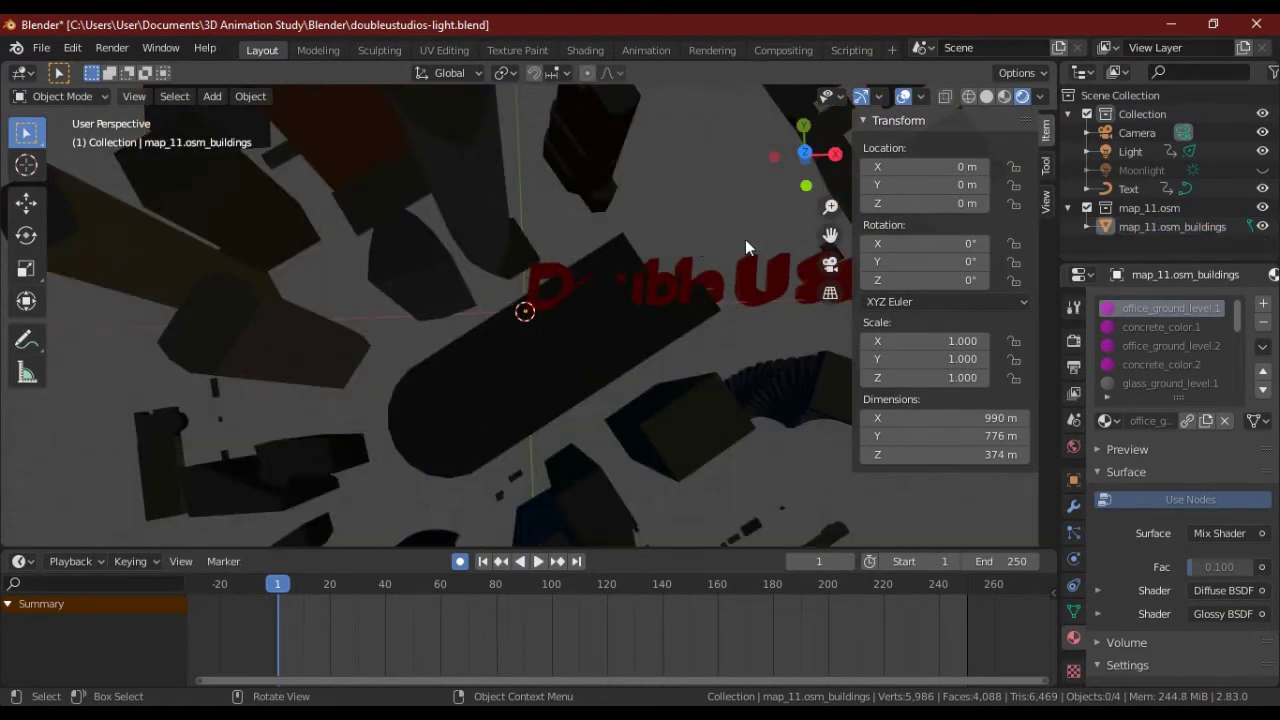
click(1073, 342)
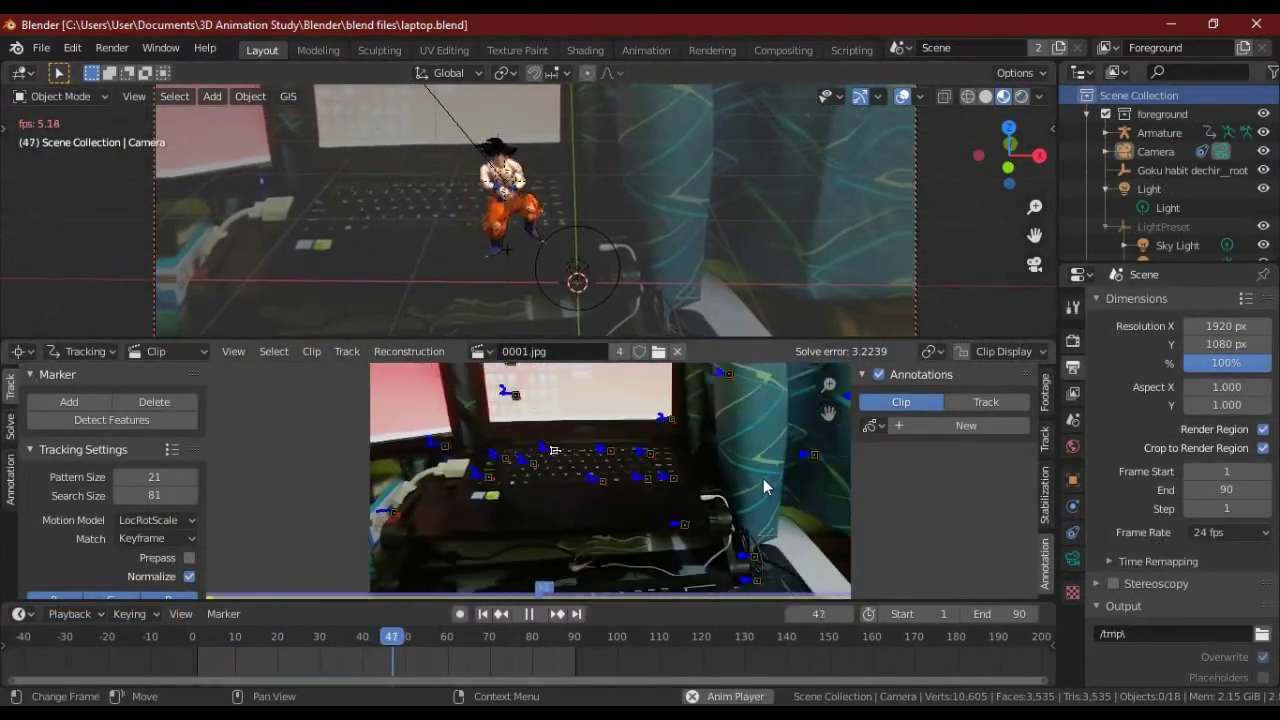
- Join the Clip editor into the 3D Viewport with Join Areas and view Goku rendered
scroll(727, 214, down, 4)
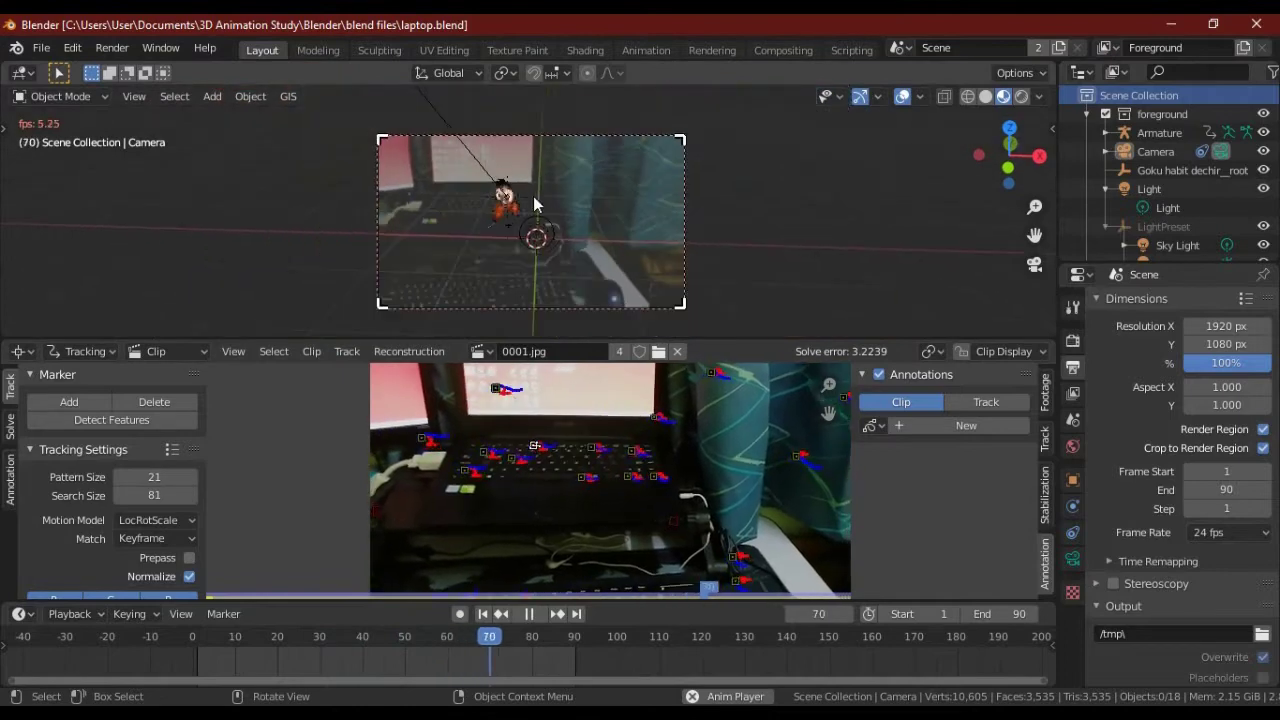
scroll(535, 205, up, 3)
scroll(302, 159, up, 2)
scroll(687, 202, up, 3)
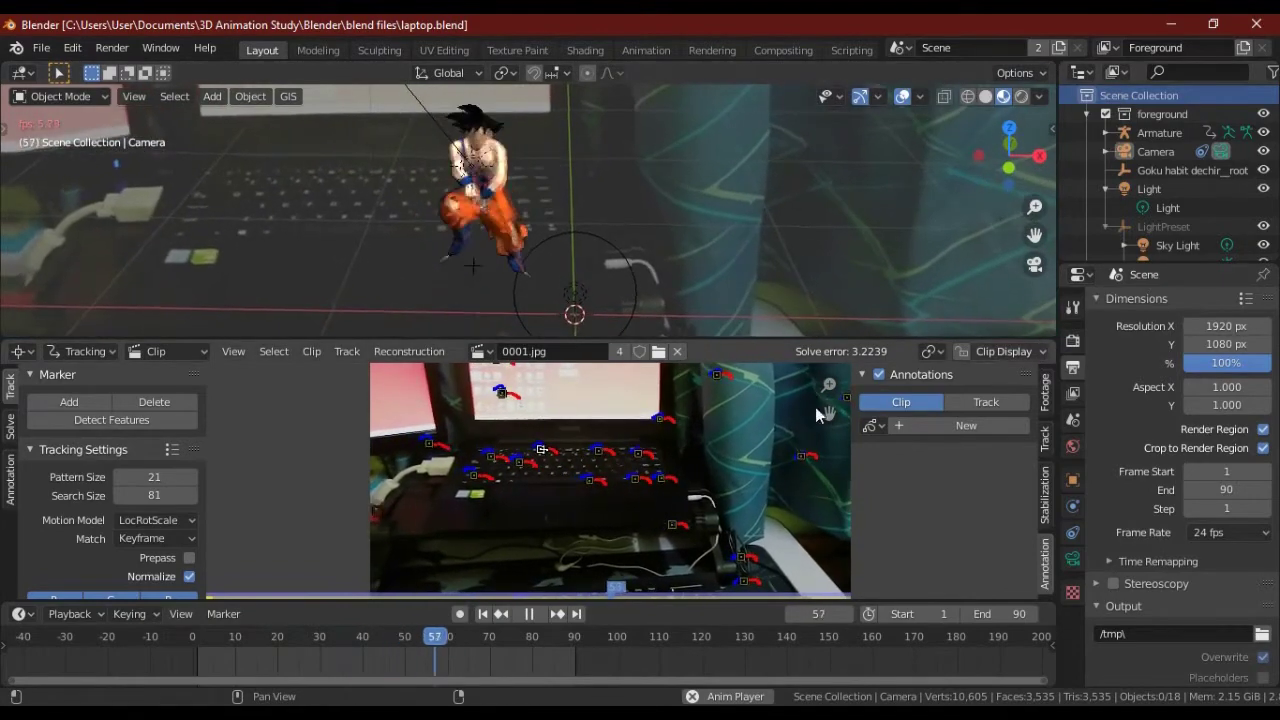
right_click(1050, 339)
click(1000, 388)
click(973, 463)
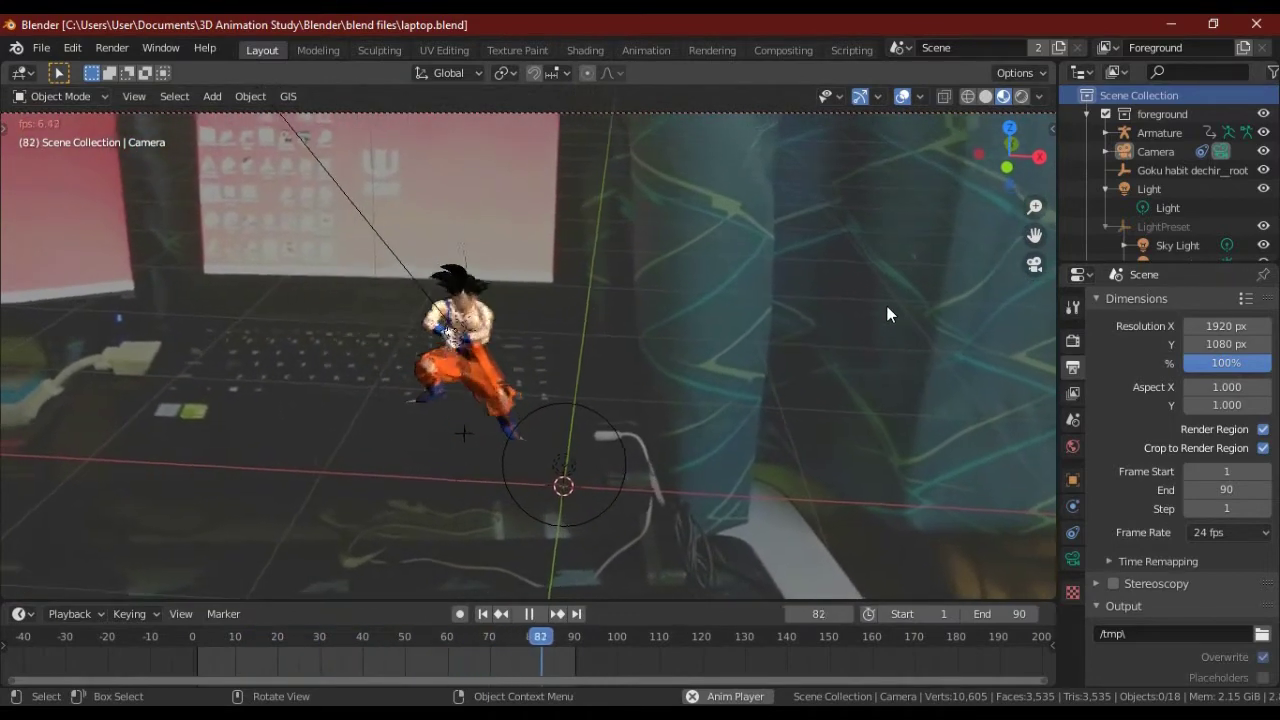
click(1021, 97)
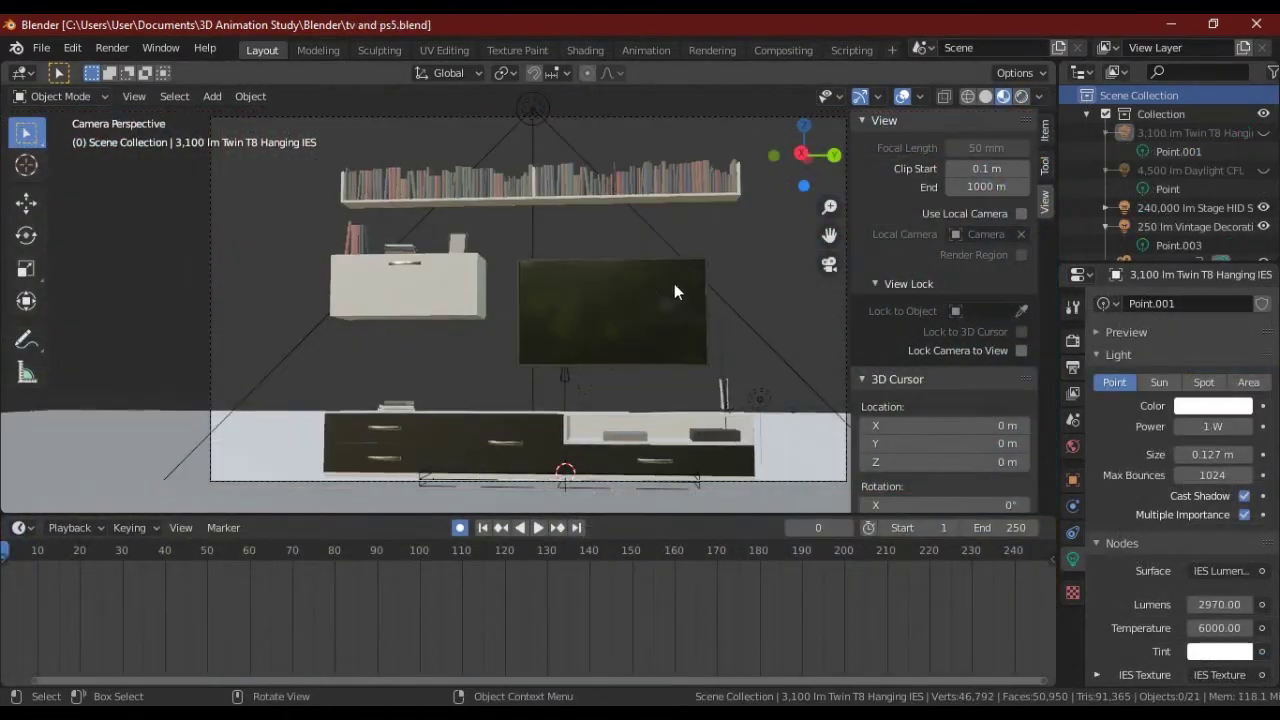
- Preview the TV room in rendered shading, check render settings, and return to material preview
click(1021, 96)
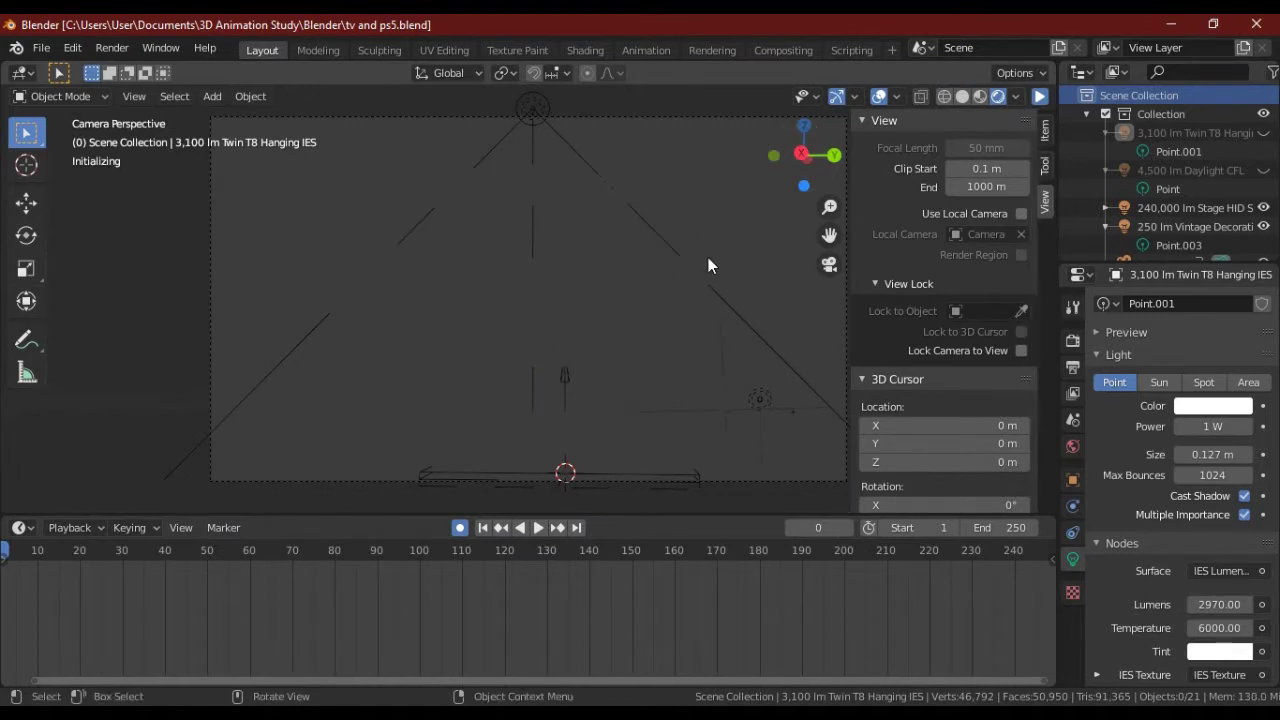
click(1075, 339)
click(1070, 306)
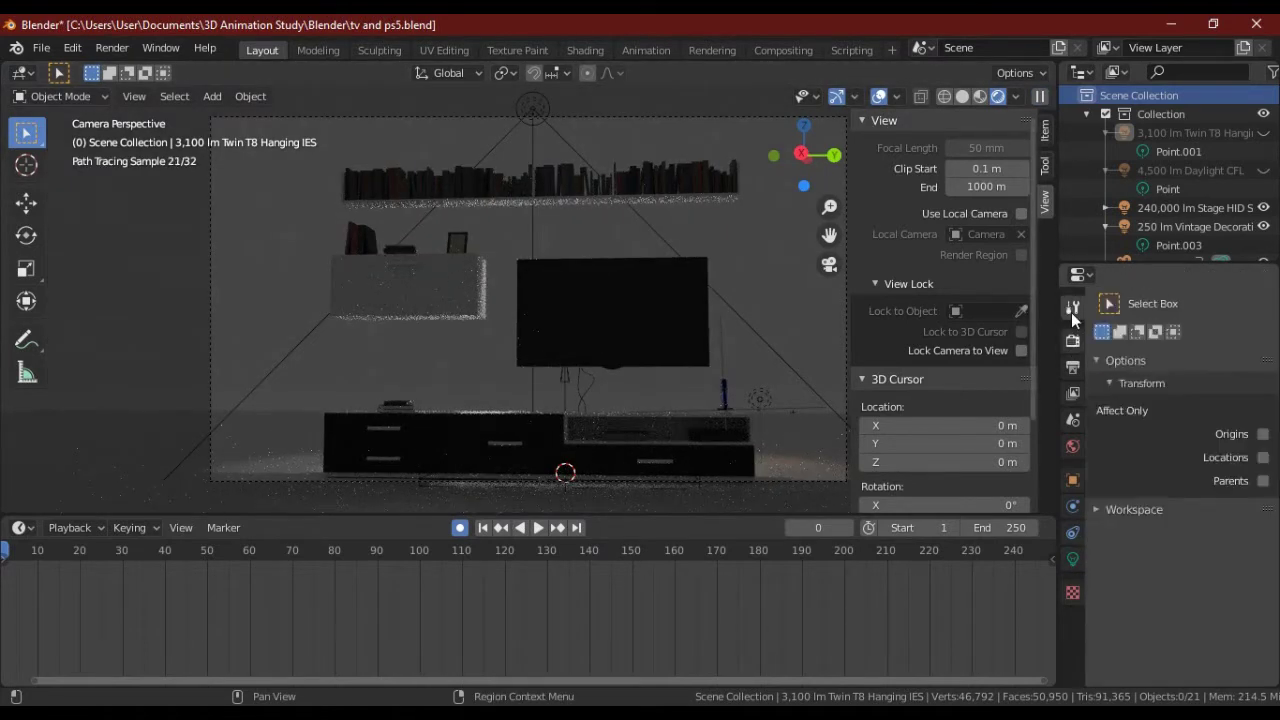
click(981, 96)
- Orbit to face the TV, select the PlayStation 5 and frame it with Numpad period
mouse_move(630, 236)
middle_down()
mouse_move(676, 232)
mouse_move(757, 269)
mouse_move(877, 277)
mouse_move(1043, 260)
mouse_move(747, 270)
mouse_move(567, 226)
mouse_move(630, 260)
middle_up()
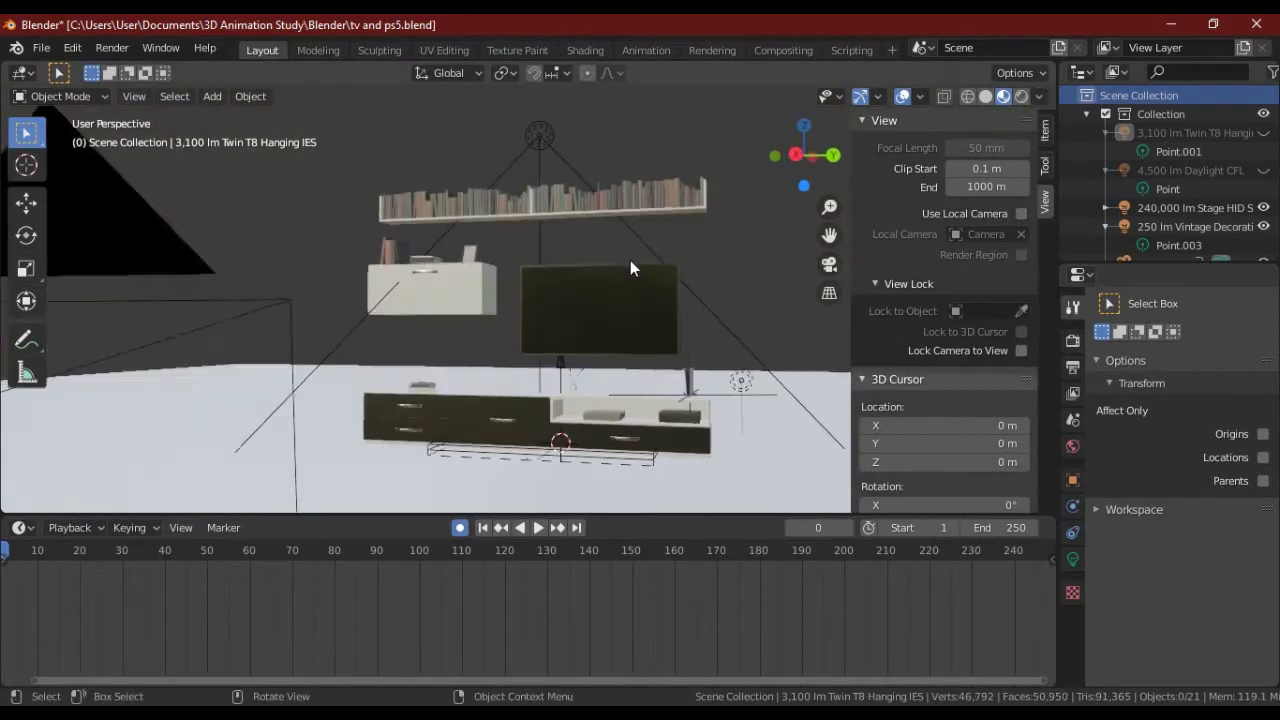
scroll(720, 445, up, 5)
mouse_move(720, 445)
middle_down()
mouse_move(716, 396)
mouse_move(657, 357)
mouse_move(763, 384)
mouse_move(761, 407)
mouse_move(695, 397)
mouse_move(766, 407)
mouse_move(529, 384)
mouse_move(528, 404)
mouse_move(554, 386)
mouse_move(598, 444)
middle_up()
scroll(763, 392, down, 4)
scroll(528, 404, up, 3)
scroll(598, 444, down, 3)
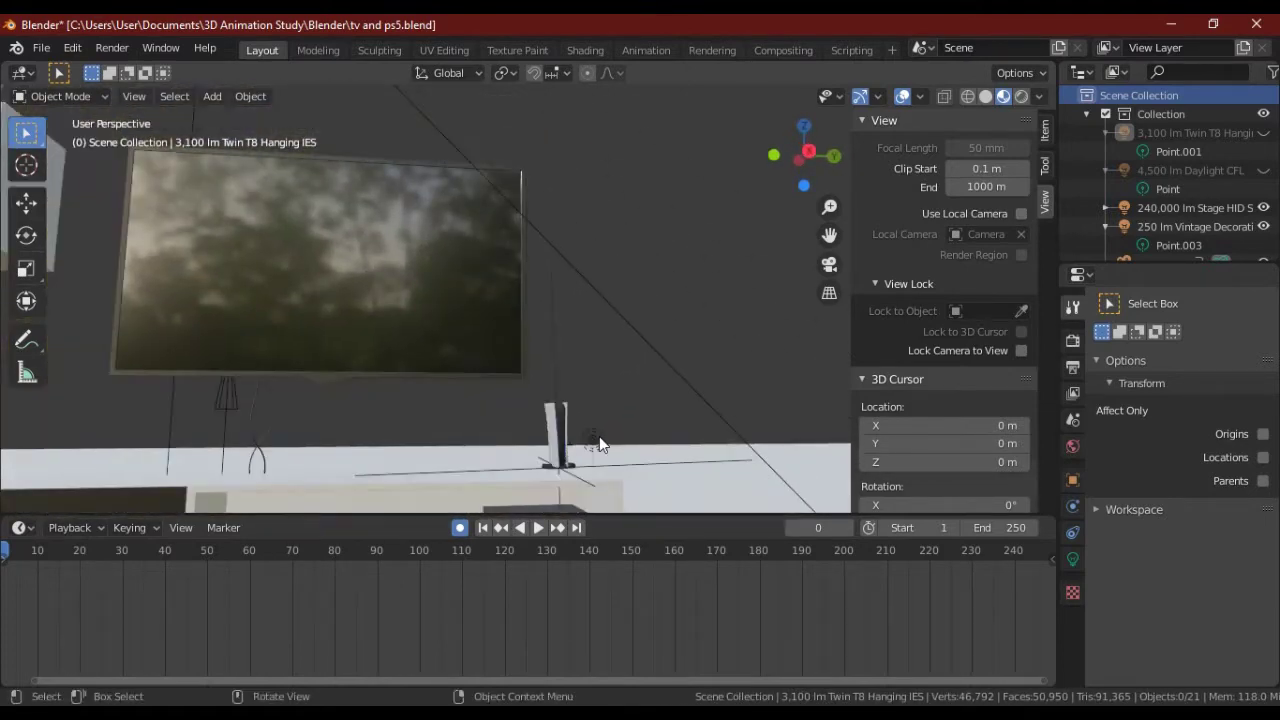
click(549, 418)
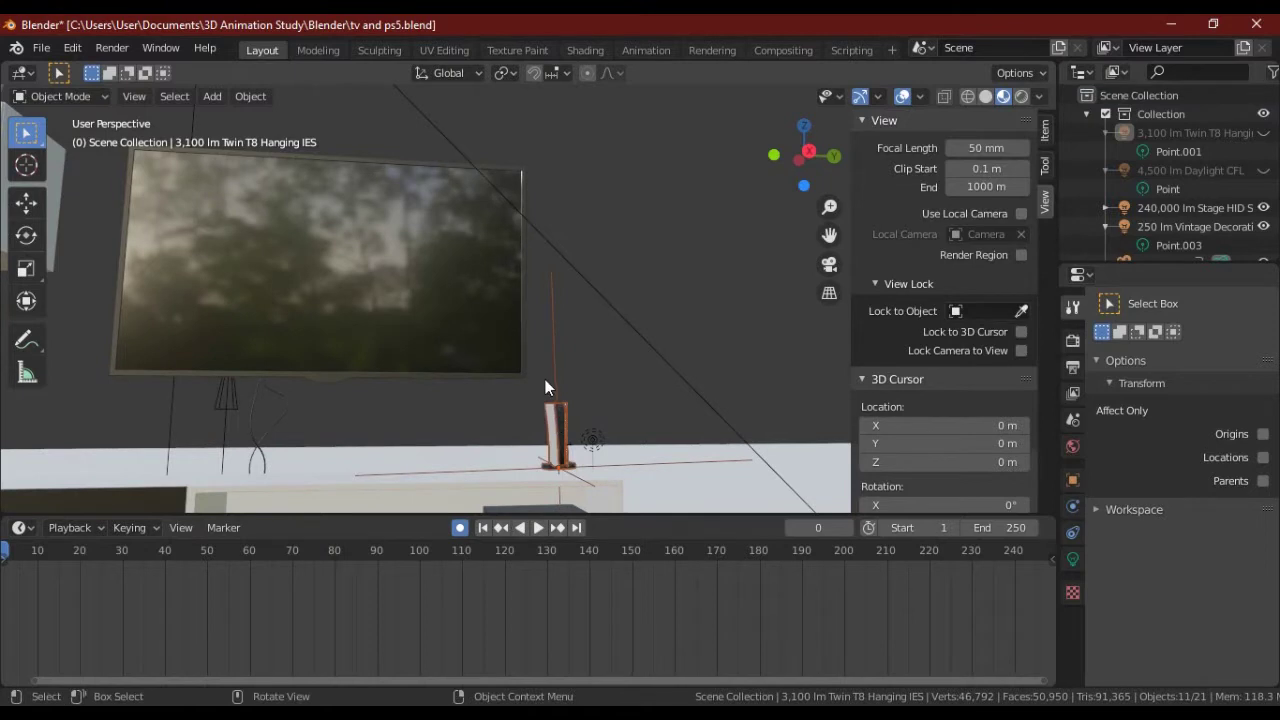
click(660, 376)
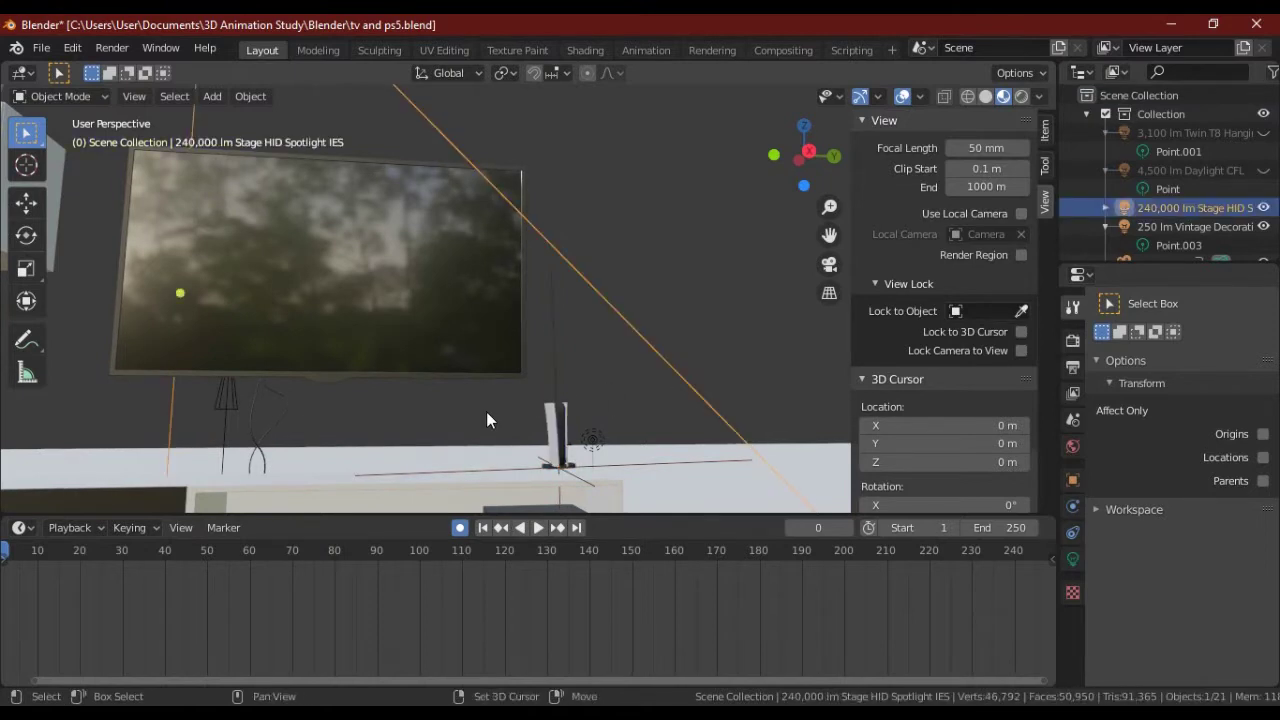
click(543, 421)
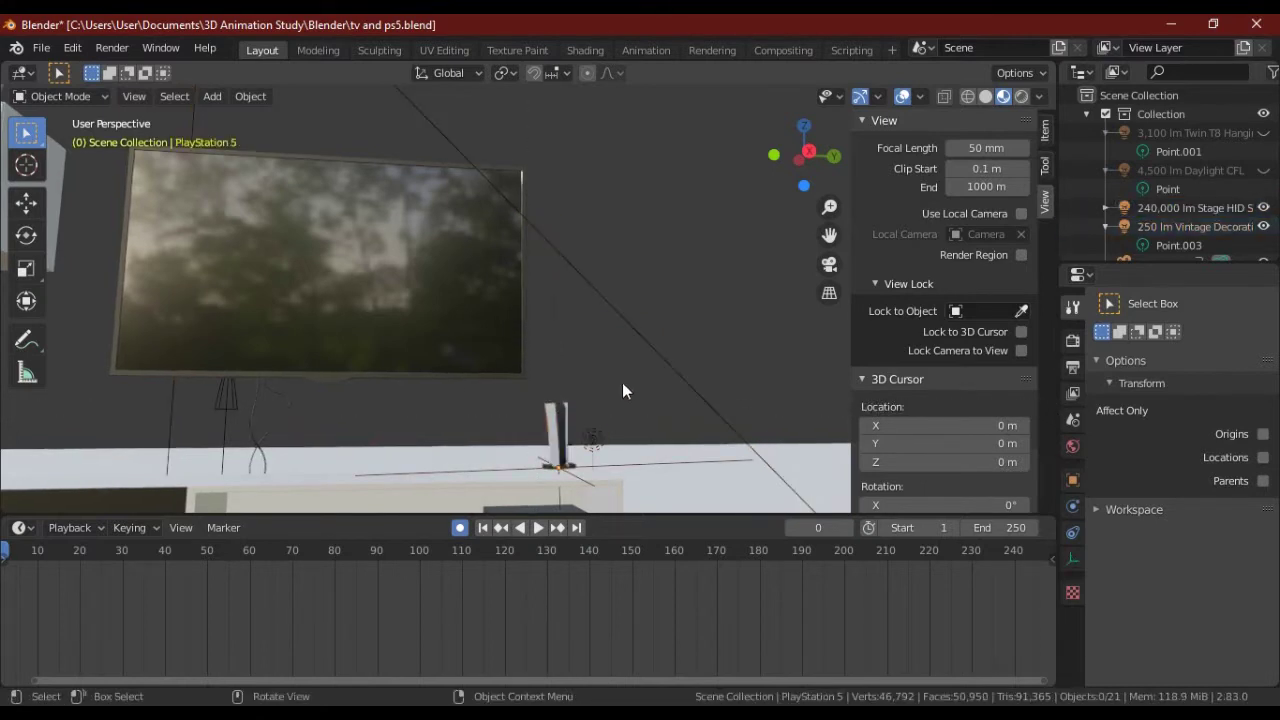
key(KP_Decimal)
mouse_move(608, 355)
middle_down()
mouse_move(585, 303)
mouse_move(547, 318)
mouse_move(564, 307)
middle_up()
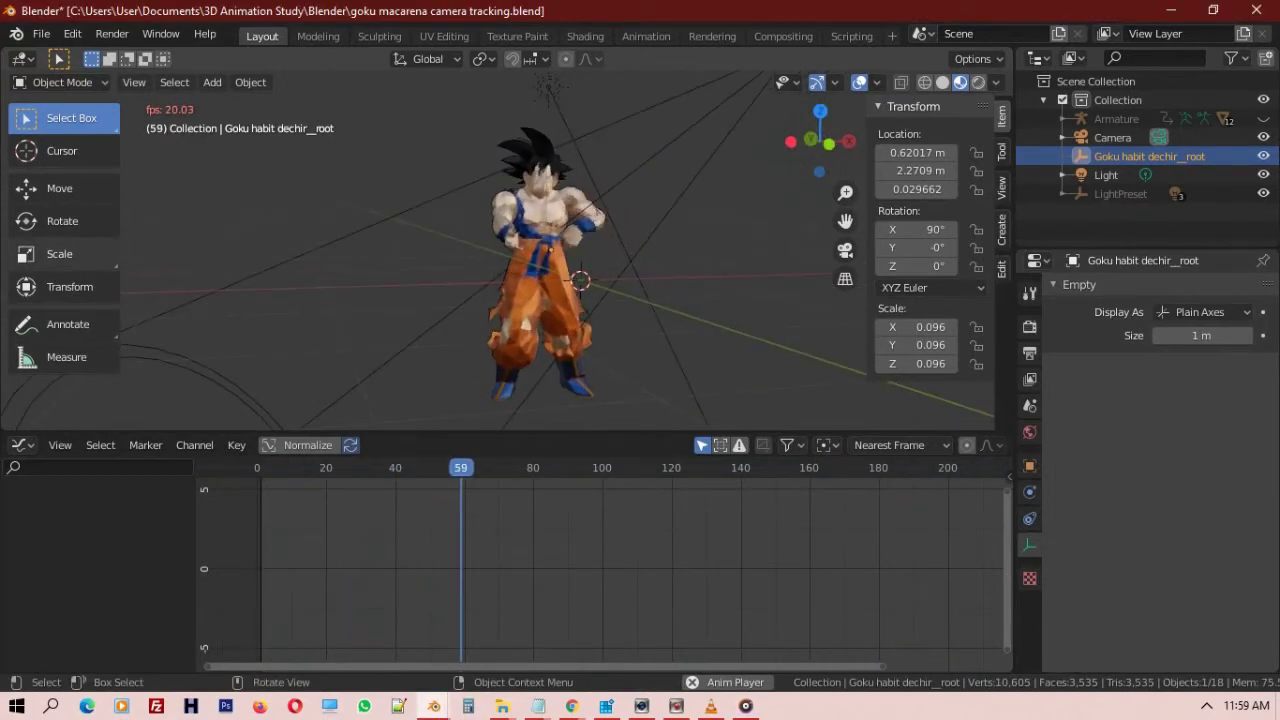
- Show the dancing Goku in wireframe, material preview, then rendered shading
click(924, 82)
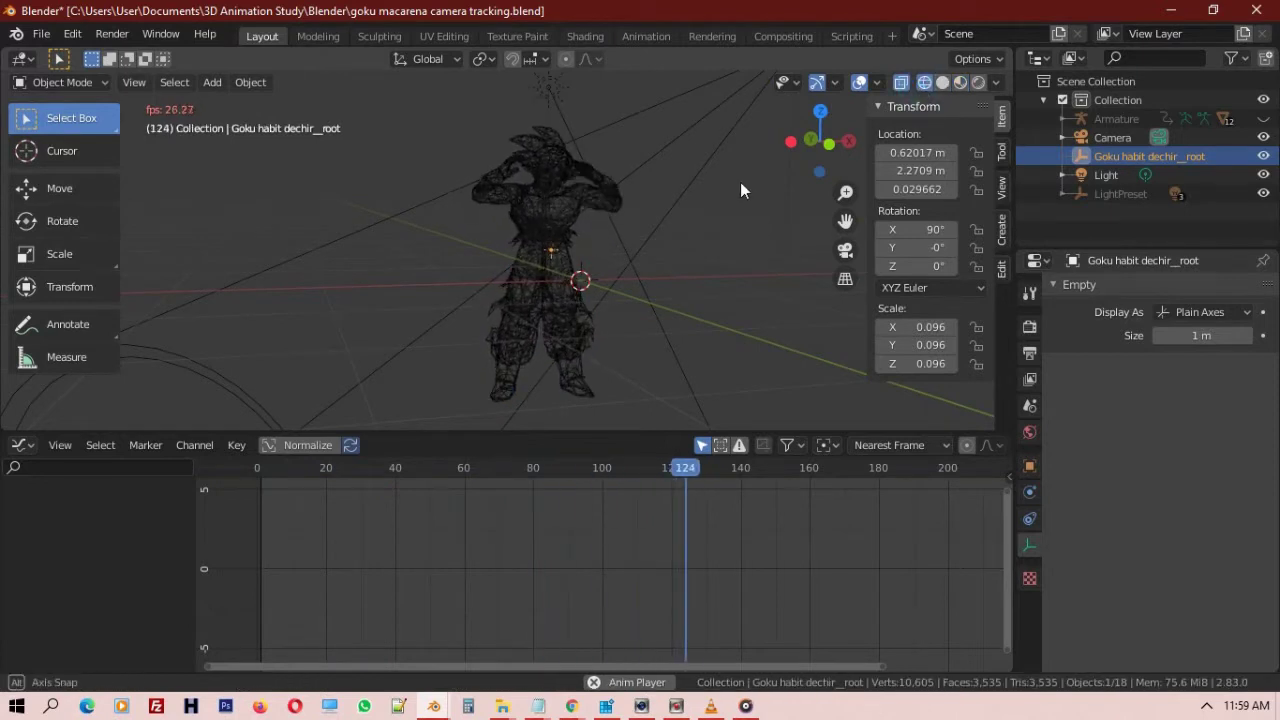
click(958, 83)
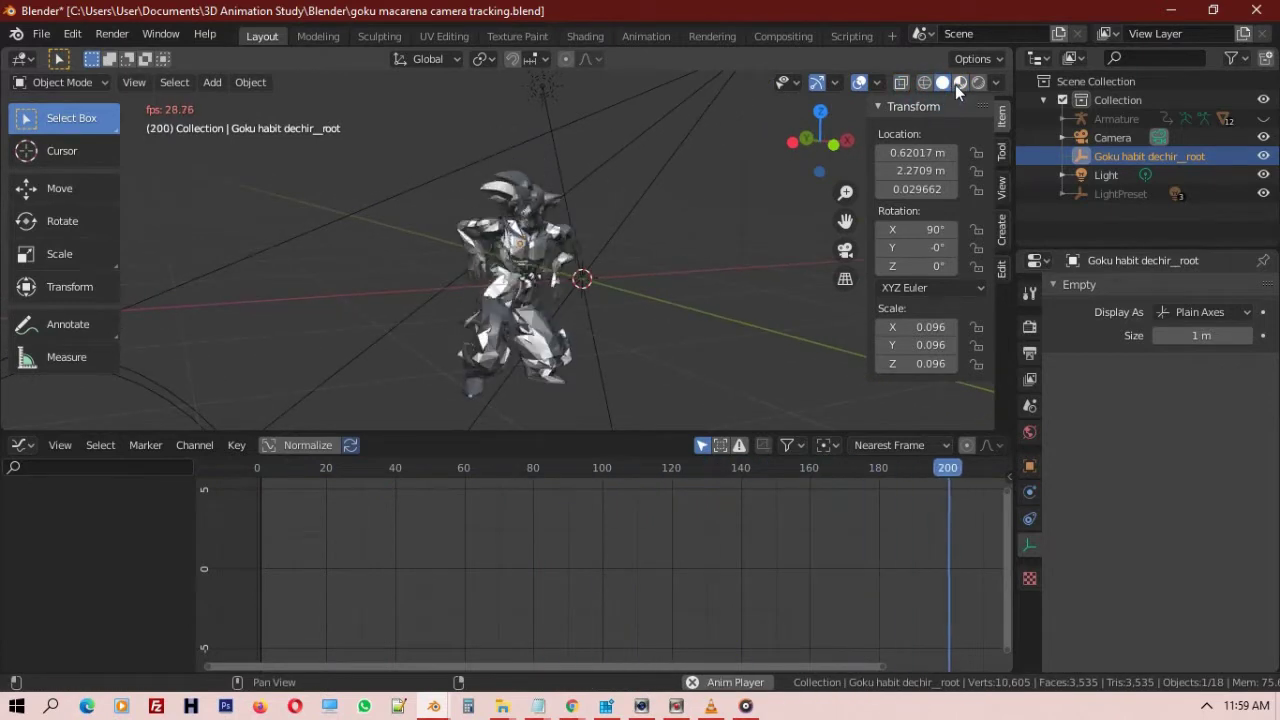
click(974, 86)
mouse_move(697, 230)
middle_down()
mouse_move(641, 236)
mouse_move(394, 175)
mouse_move(307, 203)
mouse_move(168, 220)
mouse_move(56, 208)
mouse_move(35, 173)
mouse_move(971, 192)
mouse_move(880, 224)
mouse_move(688, 252)
mouse_move(776, 260)
mouse_move(455, 255)
mouse_move(493, 255)
middle_up()
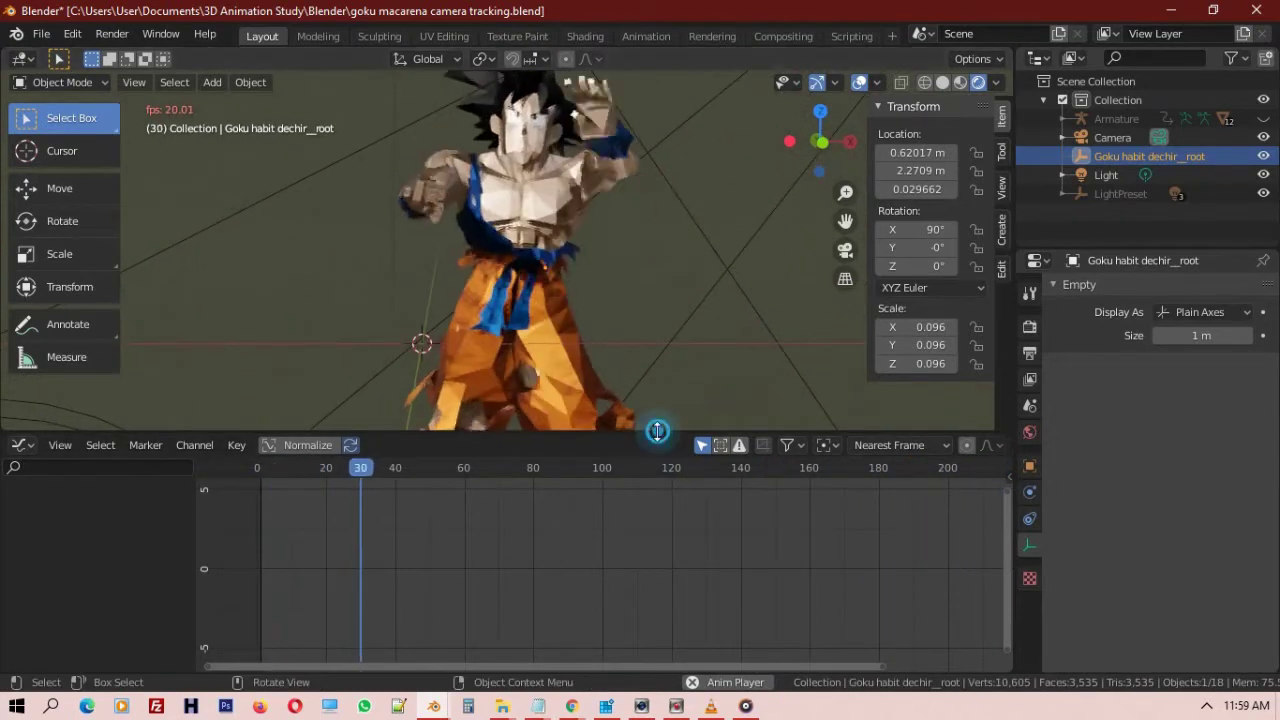
- Shrink the timeline to enlarge the 3D view, reframe, and open the GIS menu over the map
drag(664, 434, 664, 525)
mouse_move(610, 249)
shift+middle_down()
mouse_move(662, 187)
mouse_move(651, 273)
mouse_move(663, 423)
mouse_move(665, 287)
shift+middle_up()
scroll(660, 279, up, 3)
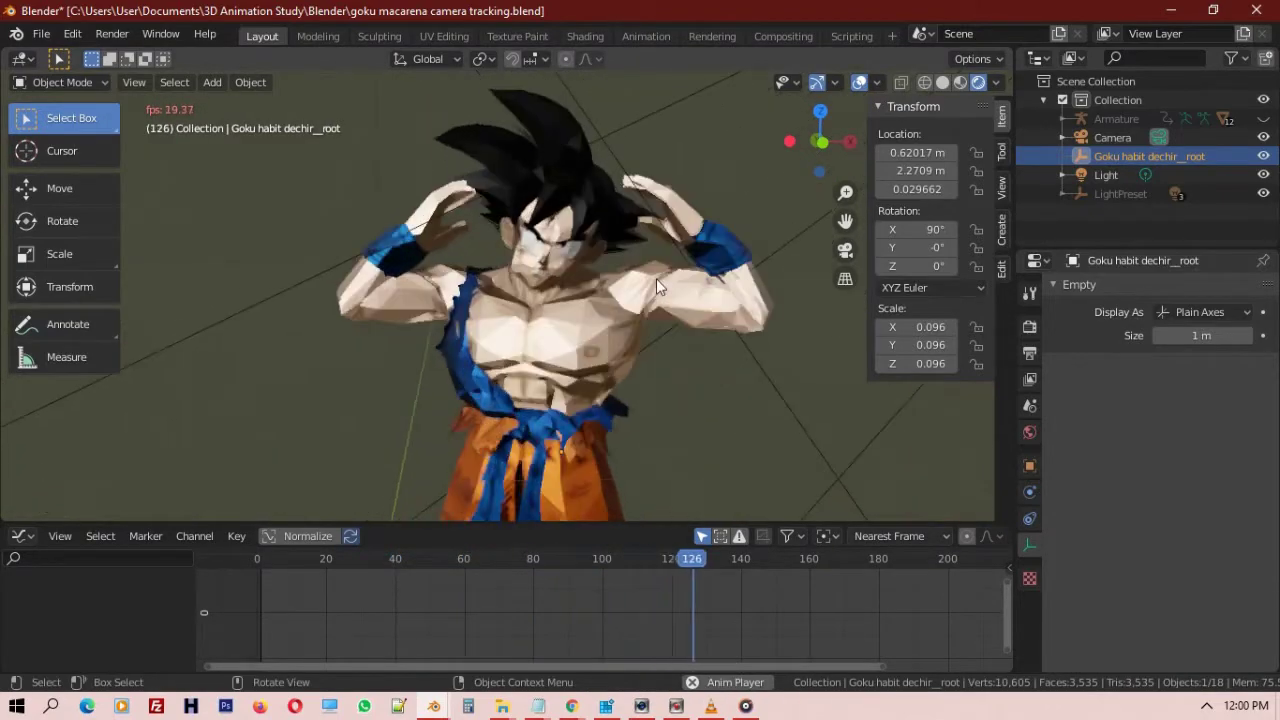
scroll(700, 279, up, 2)
scroll(710, 283, down, 5)
scroll(704, 283, down, 3)
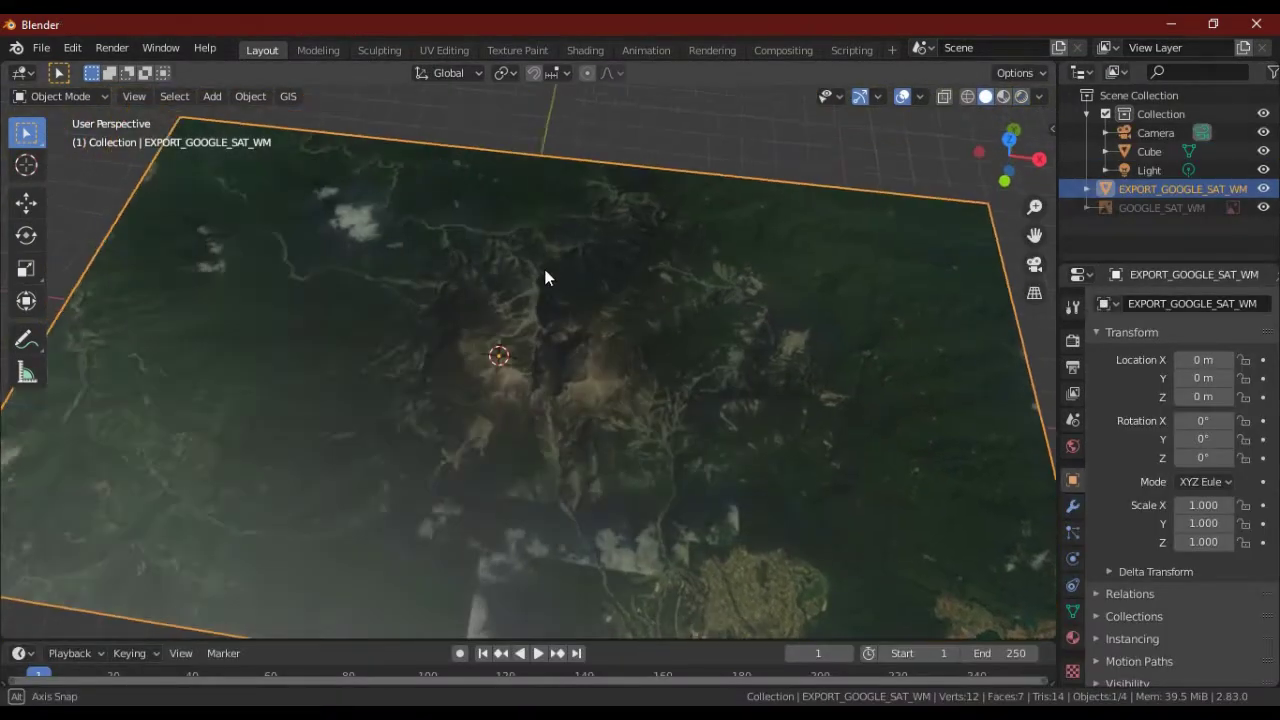
middle_drag(545, 277, 523, 205)
click(289, 97)
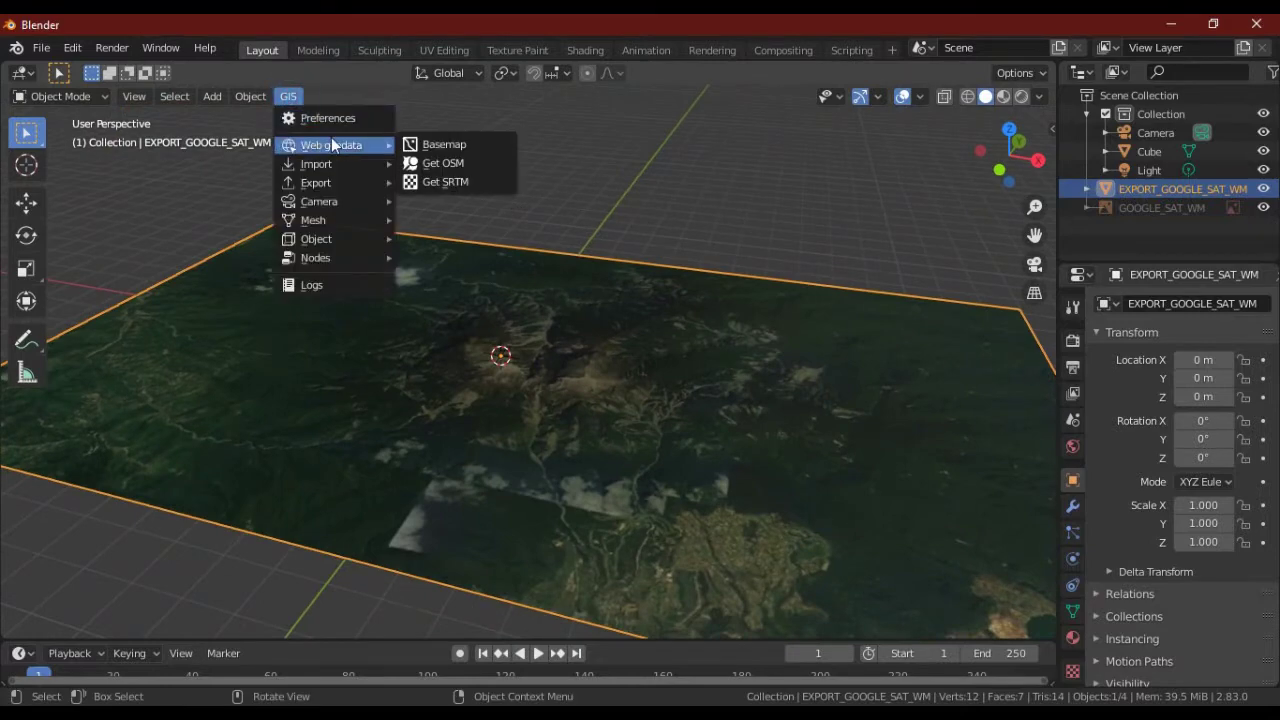
mouse_move(331, 145)
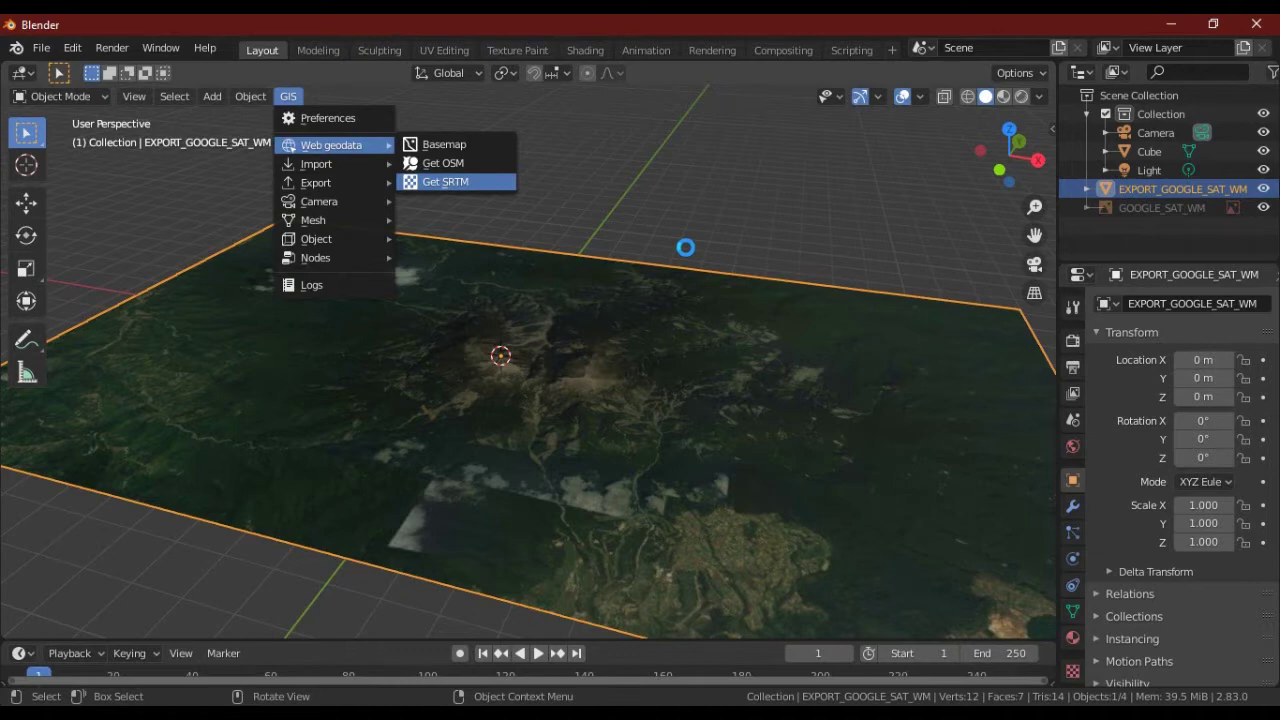
- Give the raised terrain flat shading and orbit to inspect the facets
mouse_move(702, 289)
middle_down()
mouse_move(935, 256)
mouse_move(564, 384)
mouse_move(257, 357)
mouse_move(234, 371)
mouse_move(264, 393)
mouse_move(254, 354)
mouse_move(373, 294)
mouse_move(424, 309)
mouse_move(431, 287)
middle_up()
right_click(431, 287)
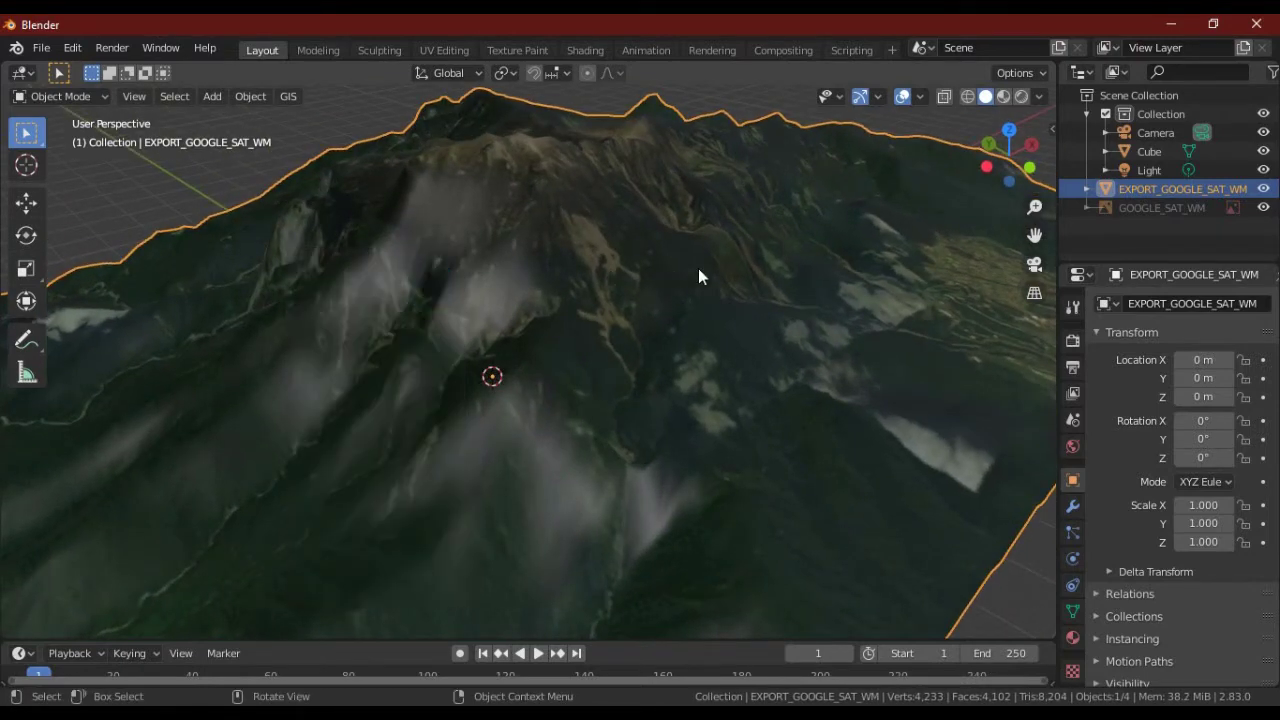
right_click(575, 256)
right_click(491, 255)
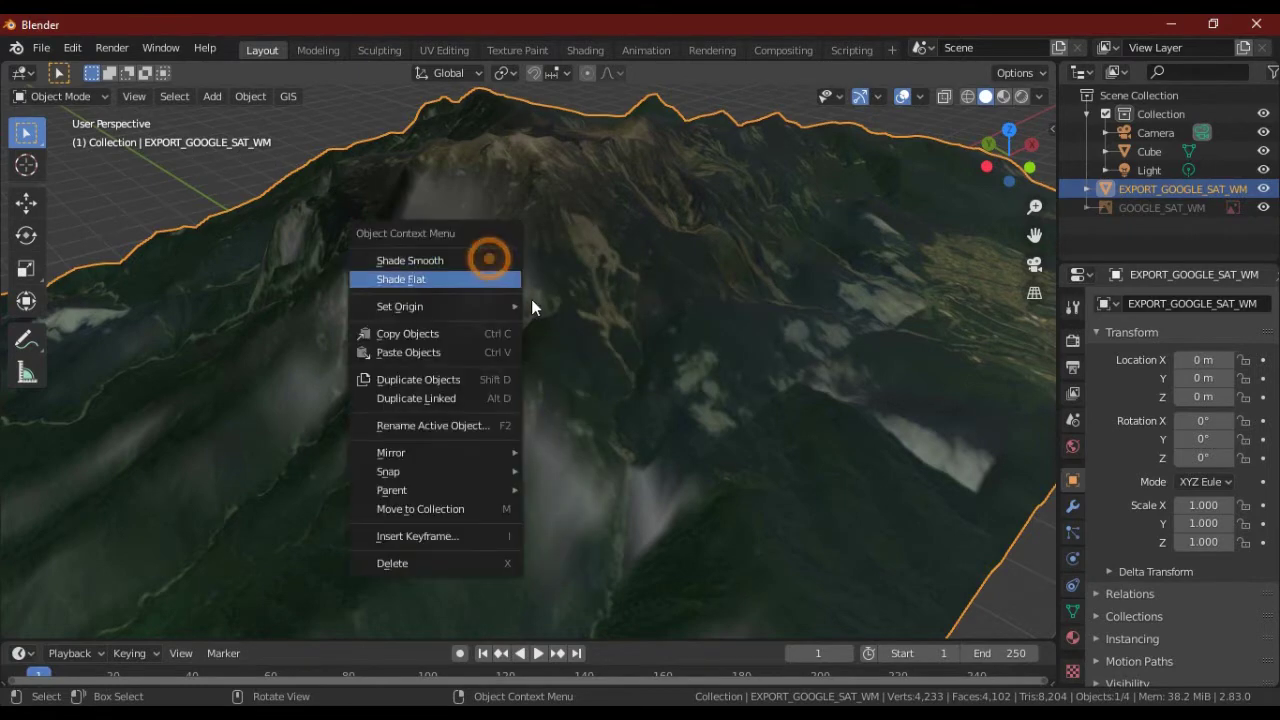
click(474, 280)
mouse_move(530, 292)
middle_down()
mouse_move(755, 314)
mouse_move(789, 278)
mouse_move(428, 277)
middle_up()
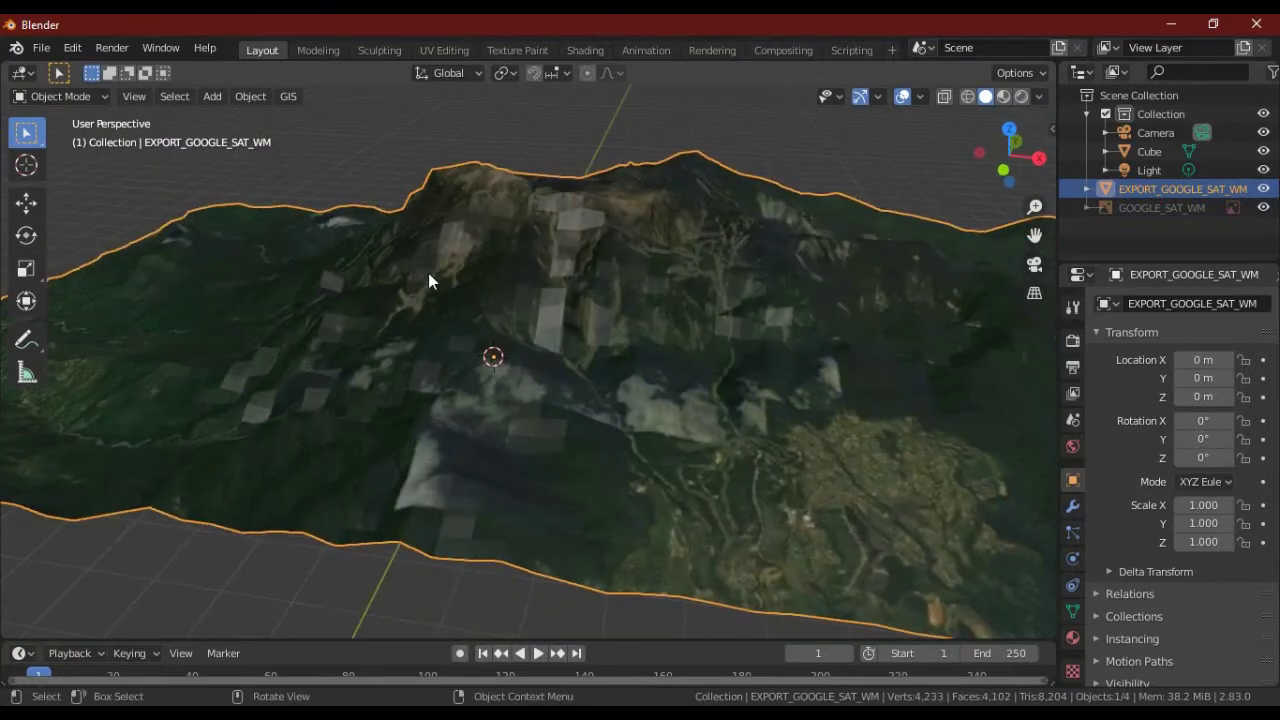
- Return the terrain to smooth shading and switch it into Edit Mode
right_click(430, 270)
click(400, 252)
mouse_move(434, 291)
middle_down()
mouse_move(563, 314)
mouse_move(726, 306)
mouse_move(851, 280)
mouse_move(676, 271)
middle_up()
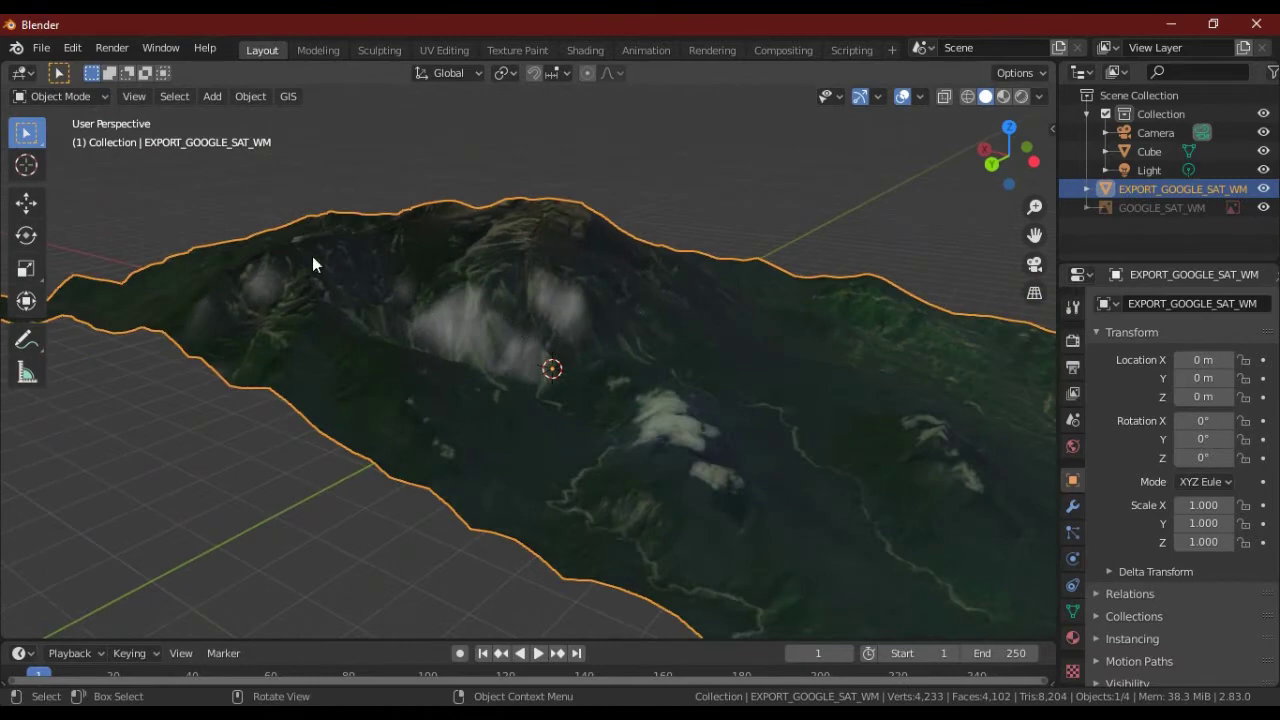
click(81, 101)
click(61, 138)
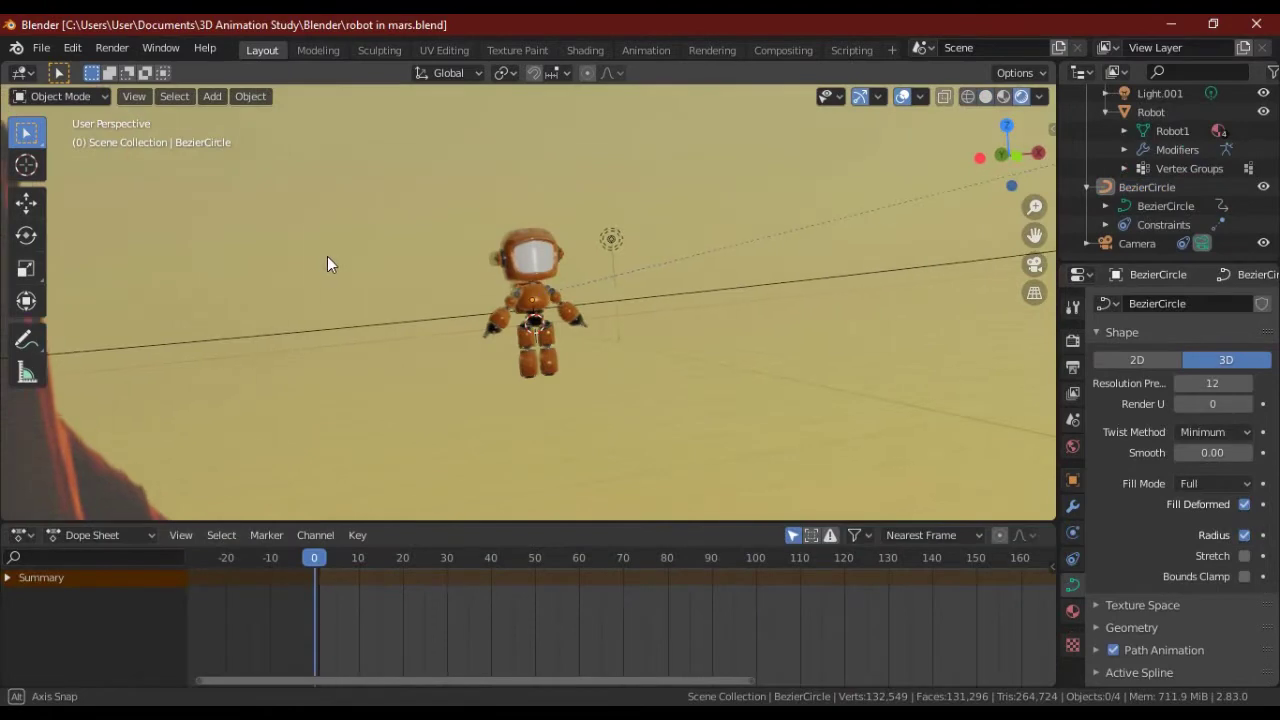
- Toggle the robot between solid and wireframe shading, ending solid from a high back angle
mouse_move(423, 292)
middle_down()
mouse_move(574, 255)
mouse_move(426, 205)
mouse_move(177, 240)
mouse_move(80, 278)
mouse_move(602, 293)
mouse_move(742, 275)
mouse_move(814, 285)
mouse_move(871, 322)
mouse_move(948, 207)
middle_up()
click(987, 96)
click(969, 97)
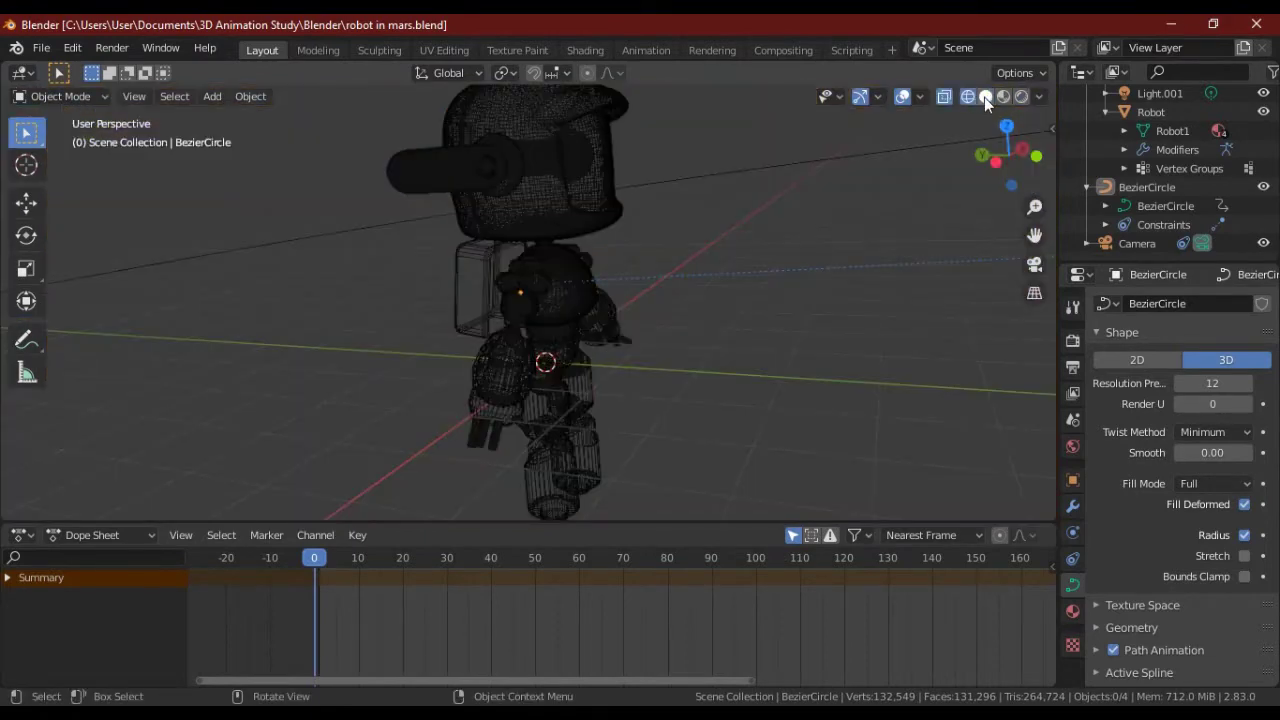
click(987, 97)
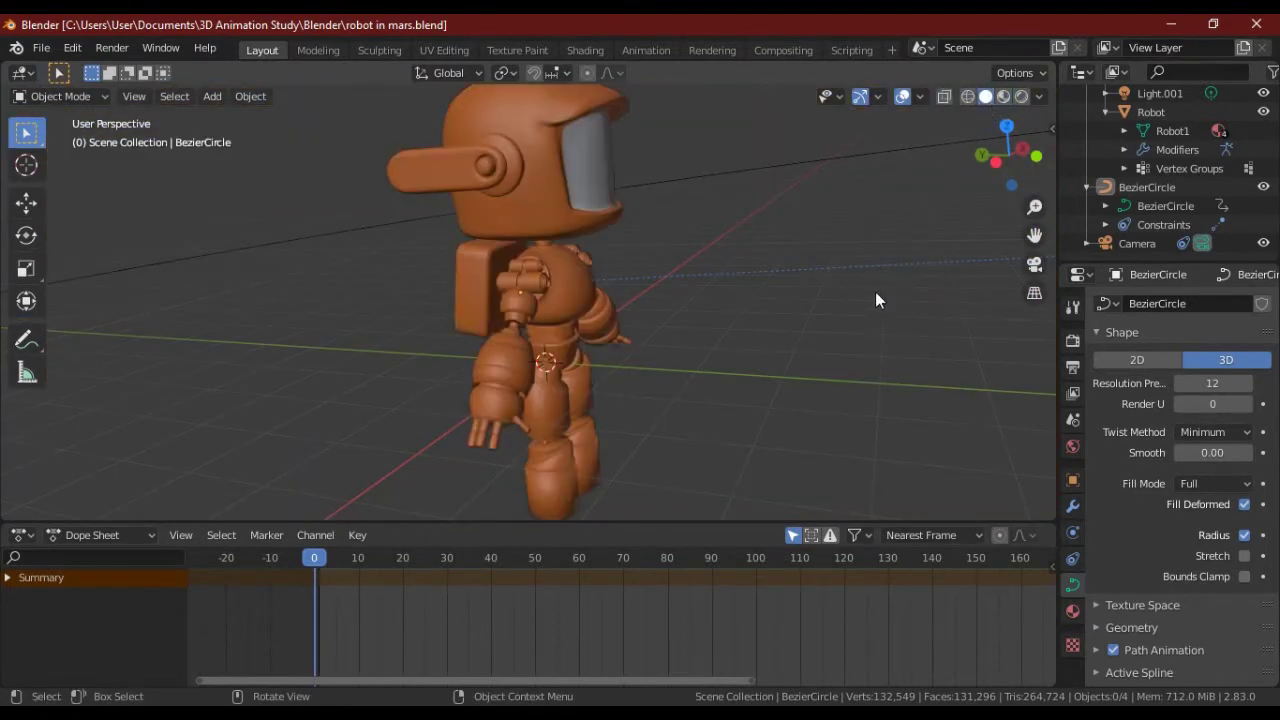
mouse_move(873, 291)
middle_down()
mouse_move(541, 320)
mouse_move(414, 386)
mouse_move(264, 277)
mouse_move(74, 280)
mouse_move(894, 270)
mouse_move(868, 280)
middle_up()
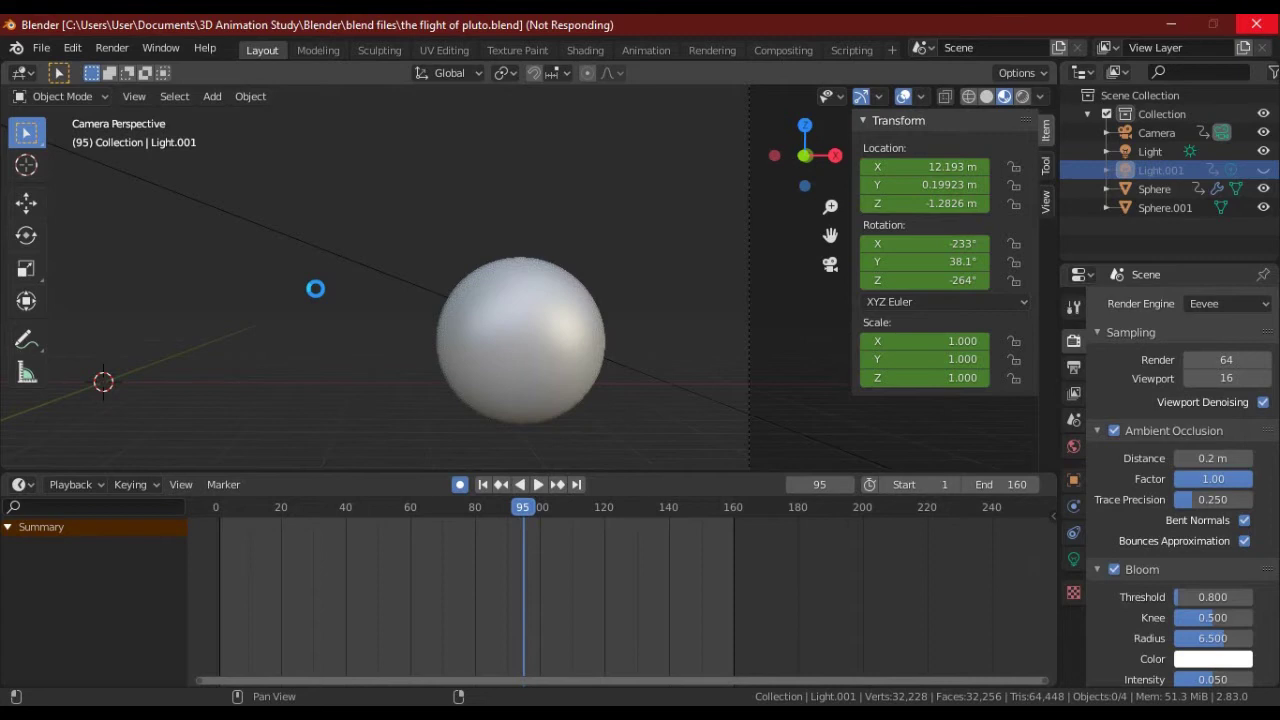
- Play the Pluto flight animation, zoom in, and switch to rendered shading
key(space)
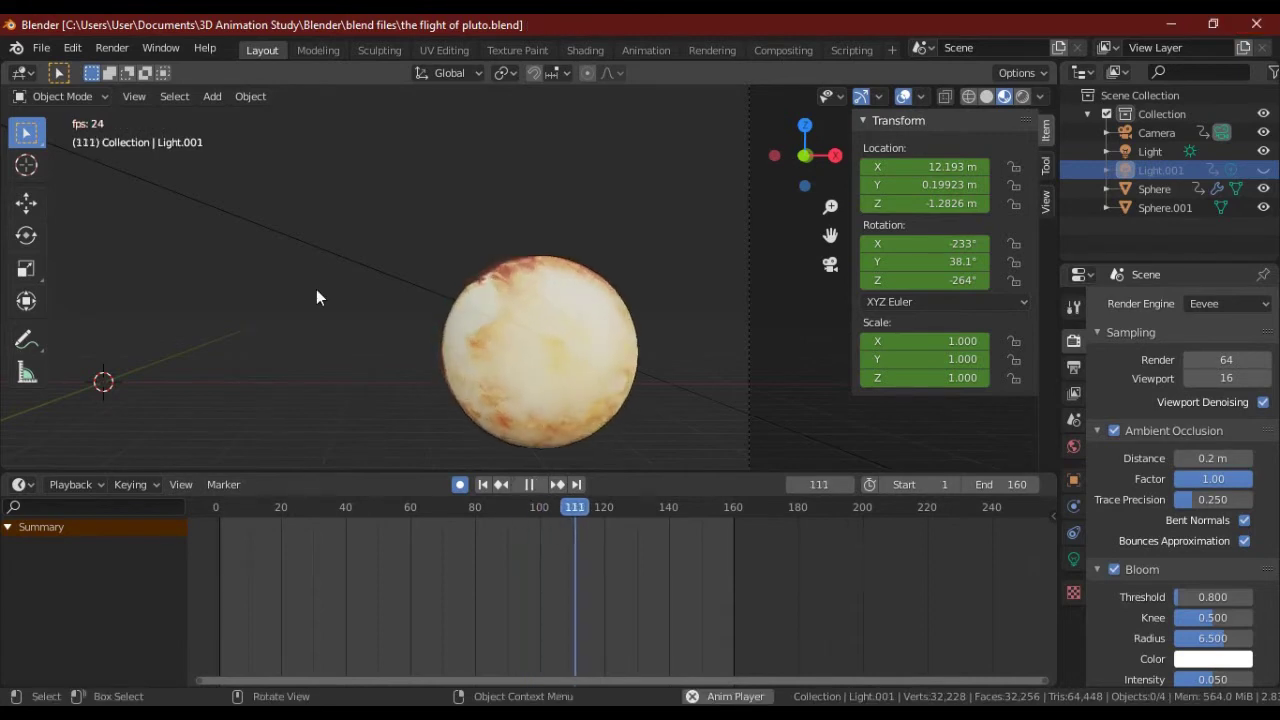
scroll(316, 289, down, 5)
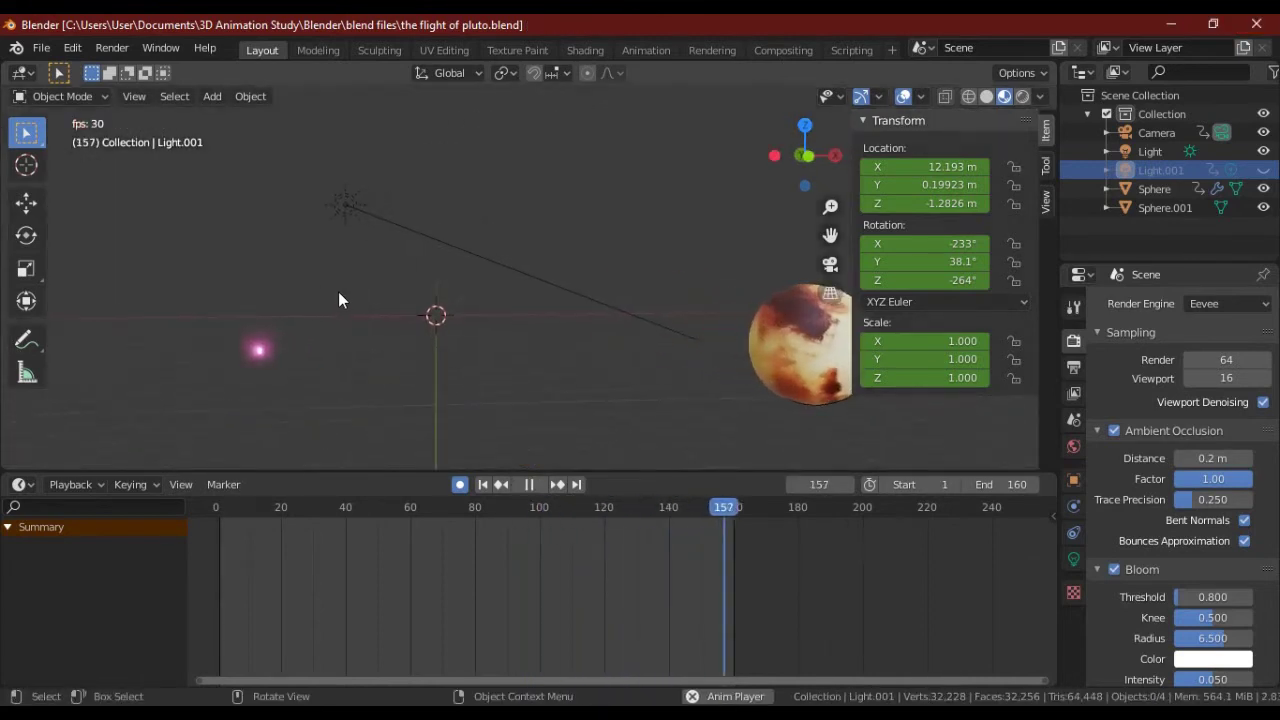
scroll(701, 251, up, 2)
scroll(701, 251, up, 2)
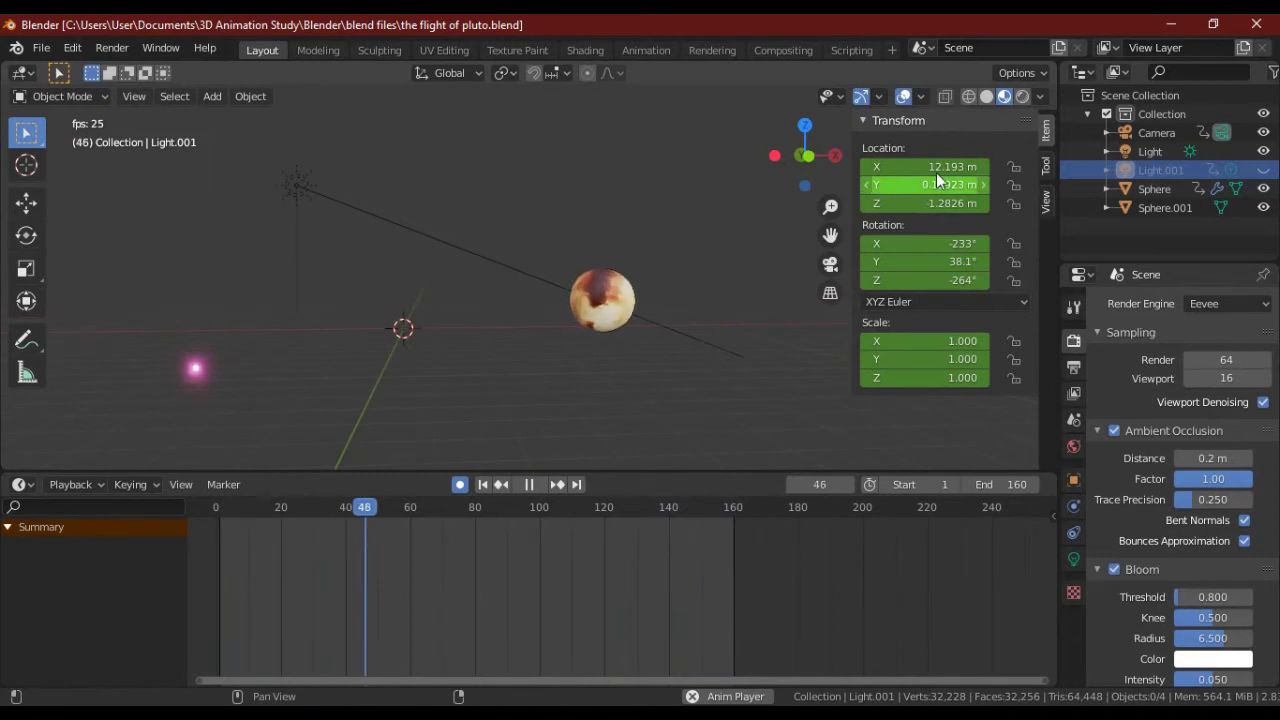
scroll(735, 222, up, 3)
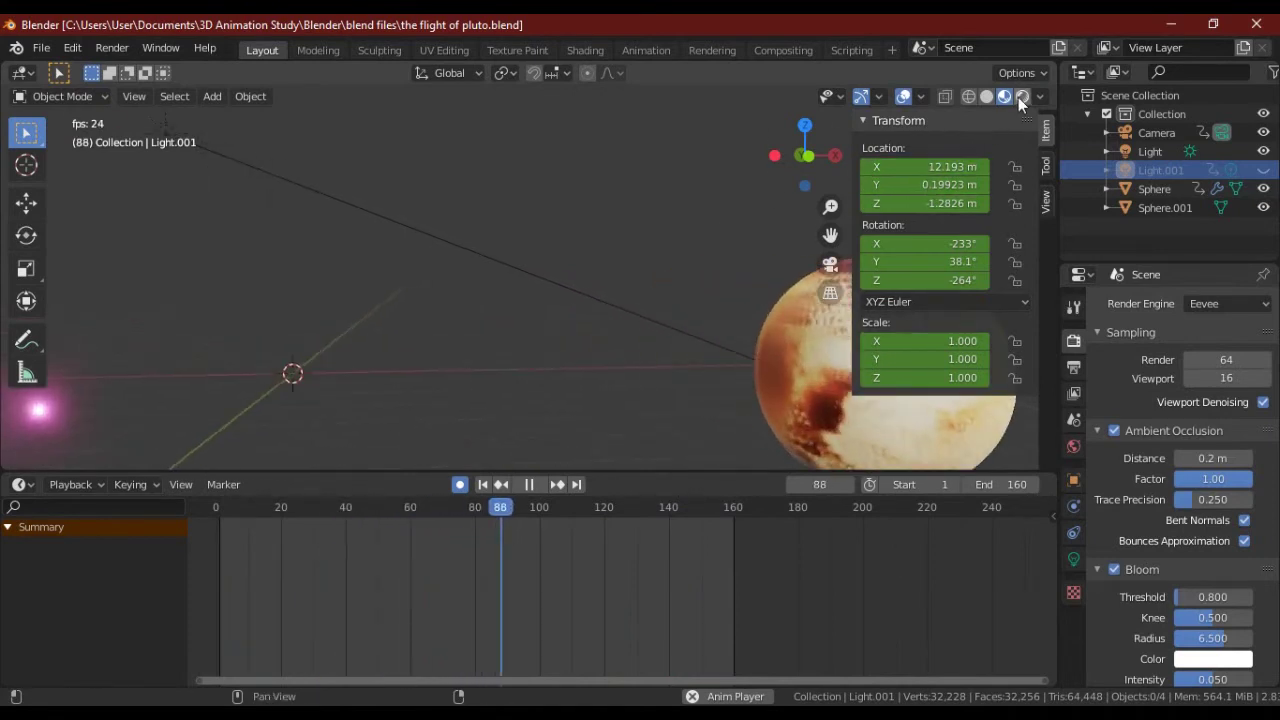
key(shift+z)
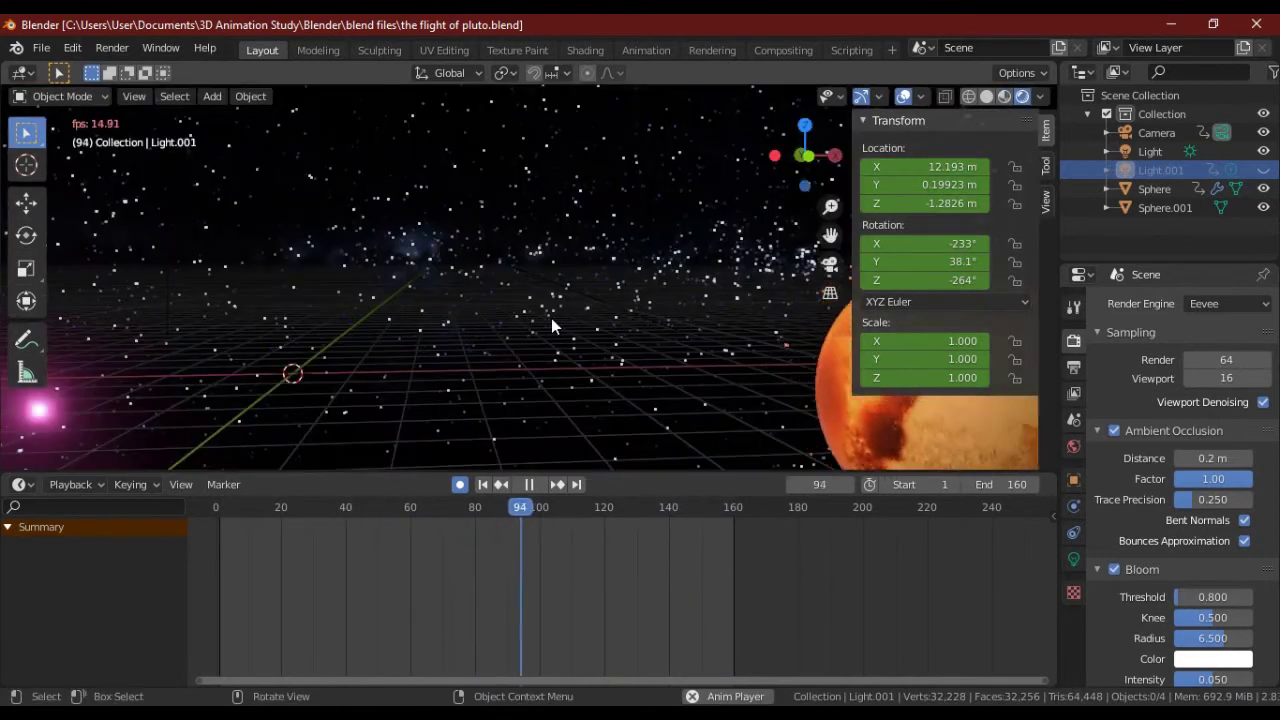
- Hide the viewport overlays and sidebar, then orbit to bring the planet and starfield into view
click(899, 98)
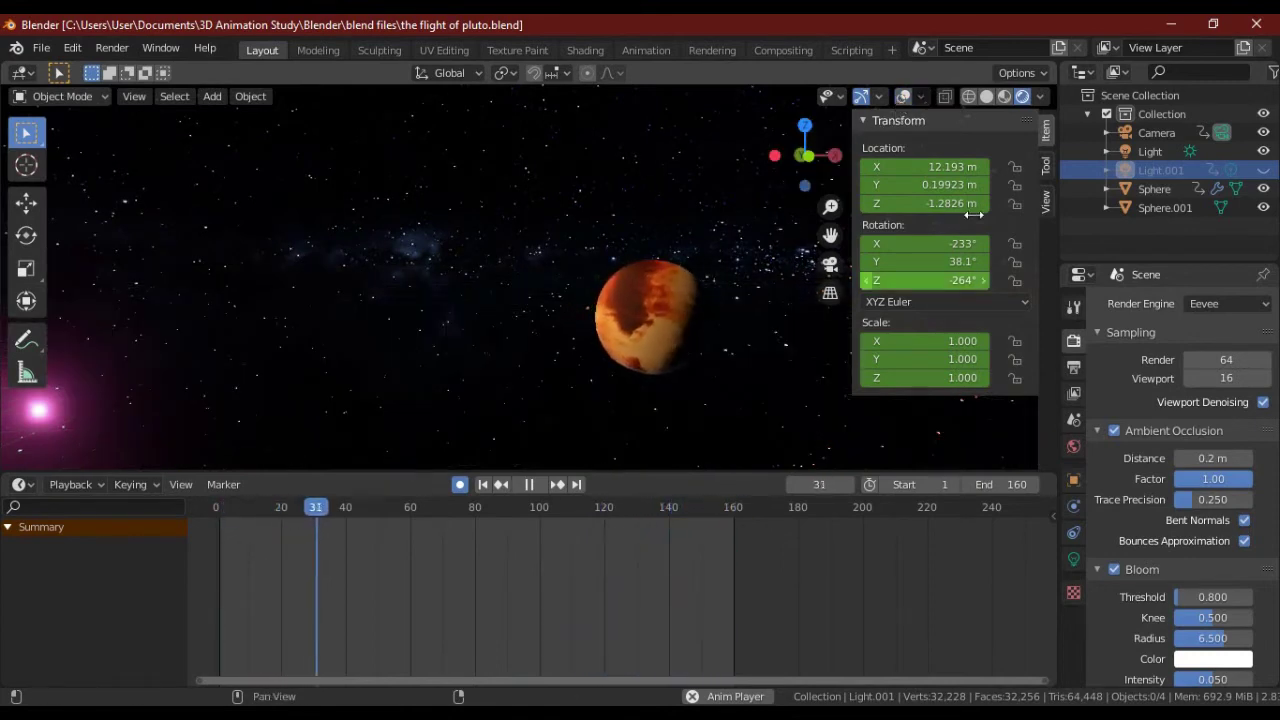
key(n)
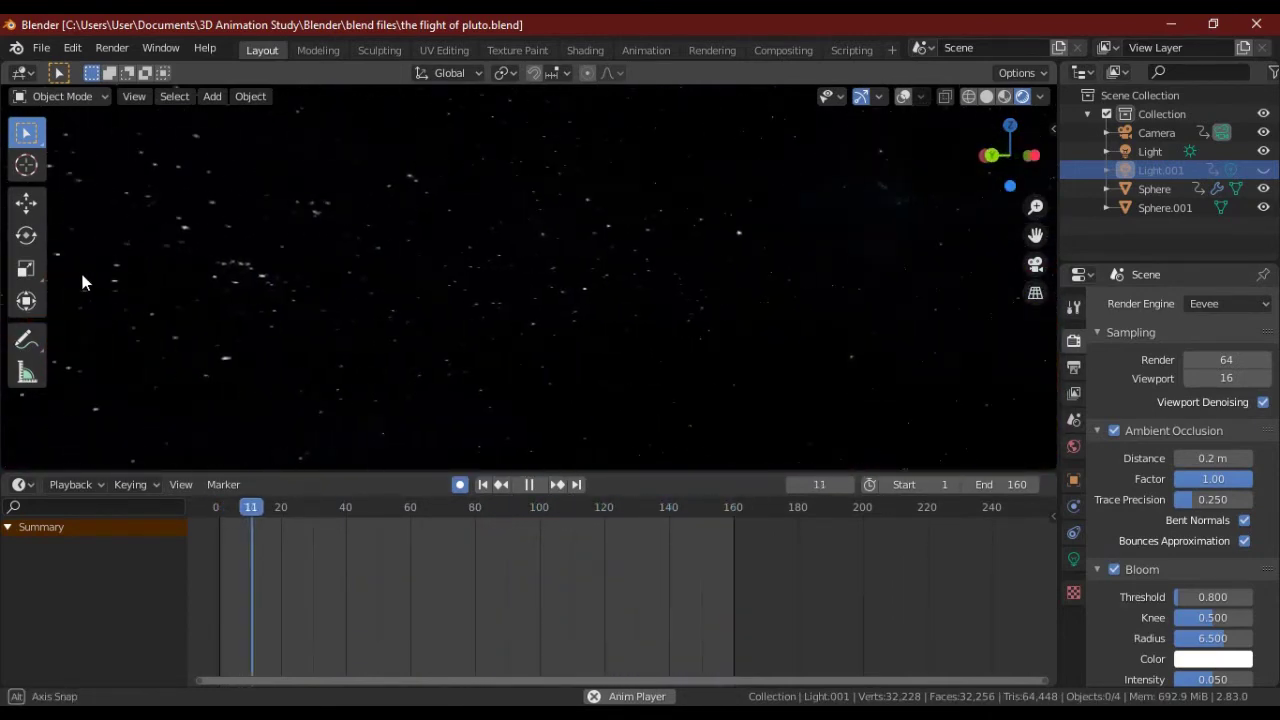
middle_drag(657, 332, 240, 341)
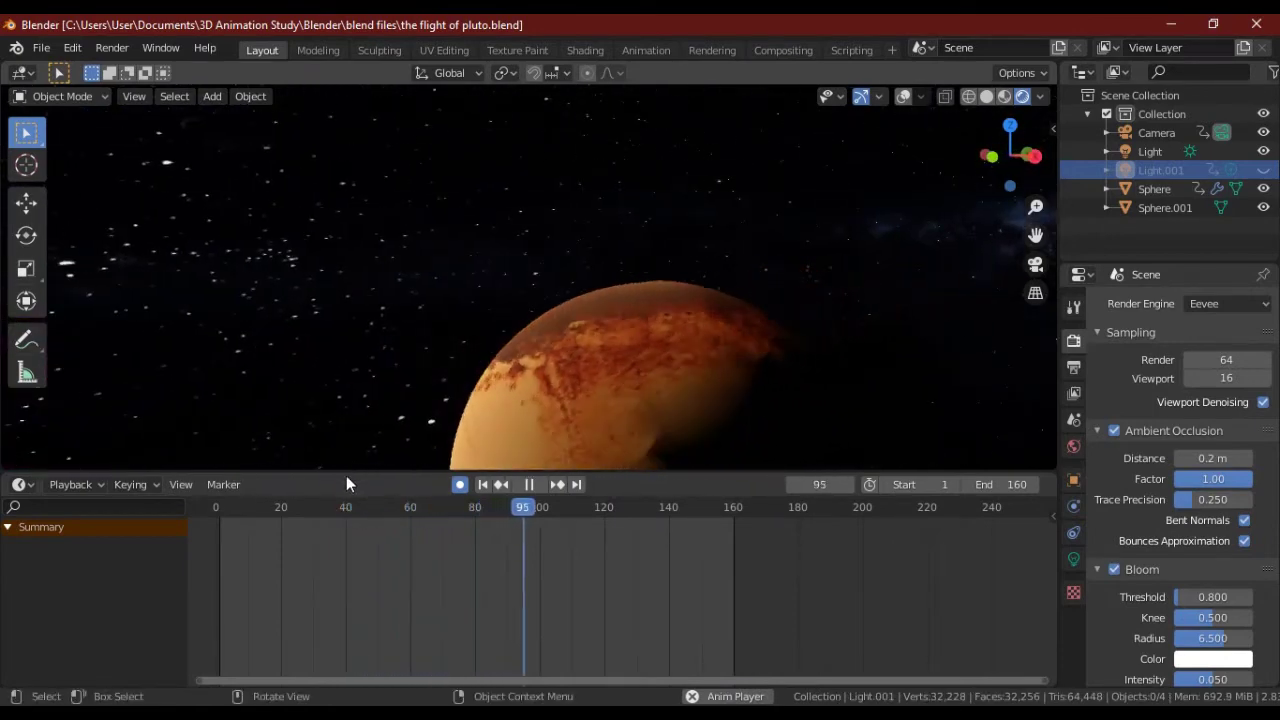
key(ctrl+space)
key(ctrl+space)
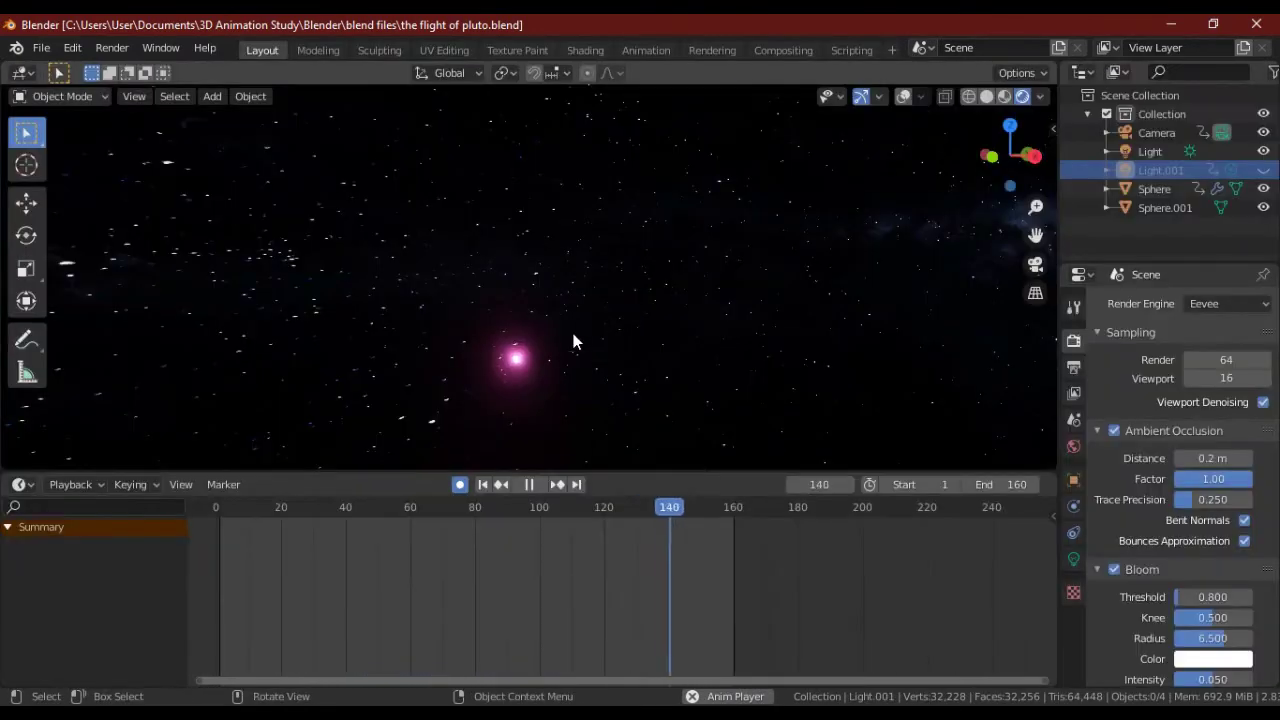
key(ctrl+space)
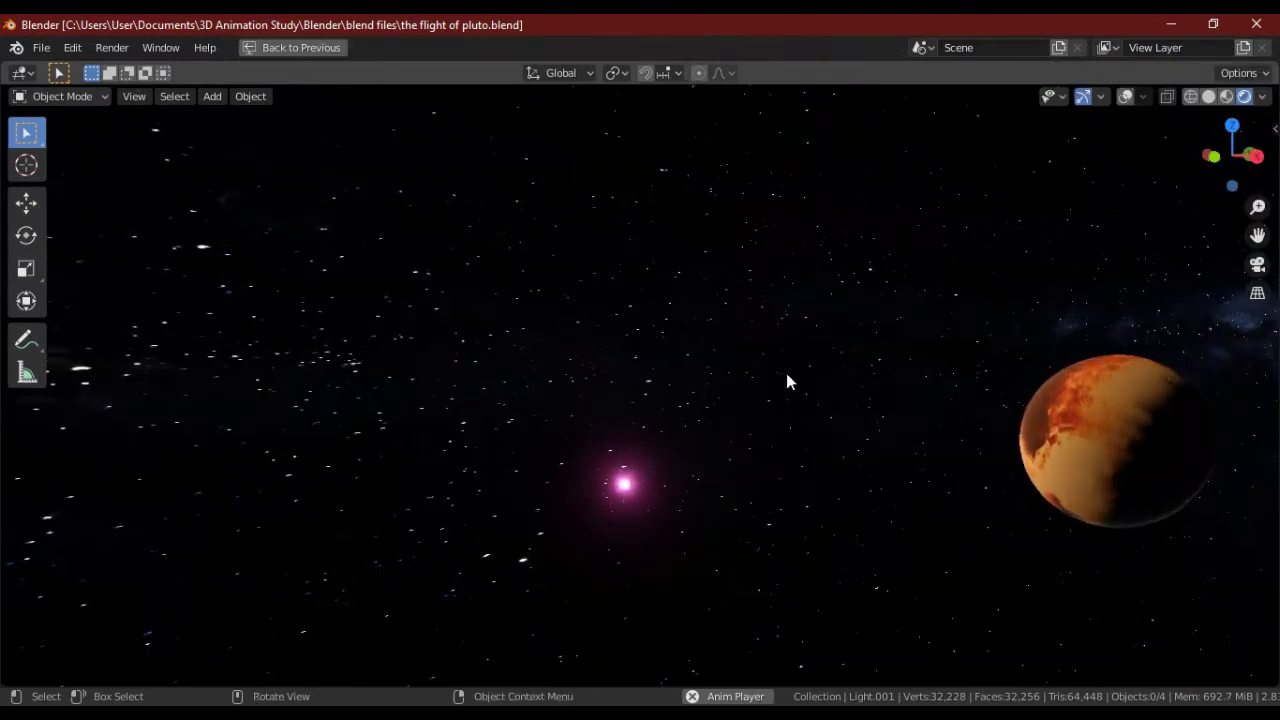
middle_drag(1002, 382, 852, 500)
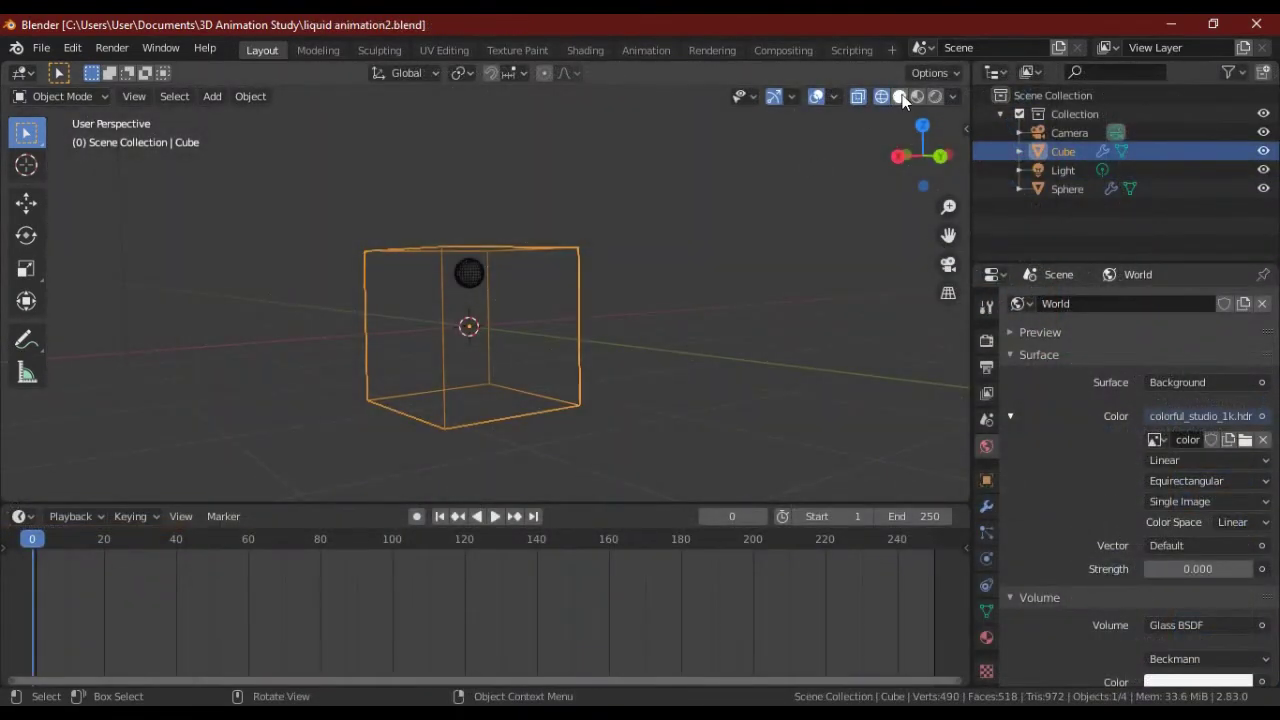
- Play the liquid simulation in material preview, comparing it with solid shading
click(917, 98)
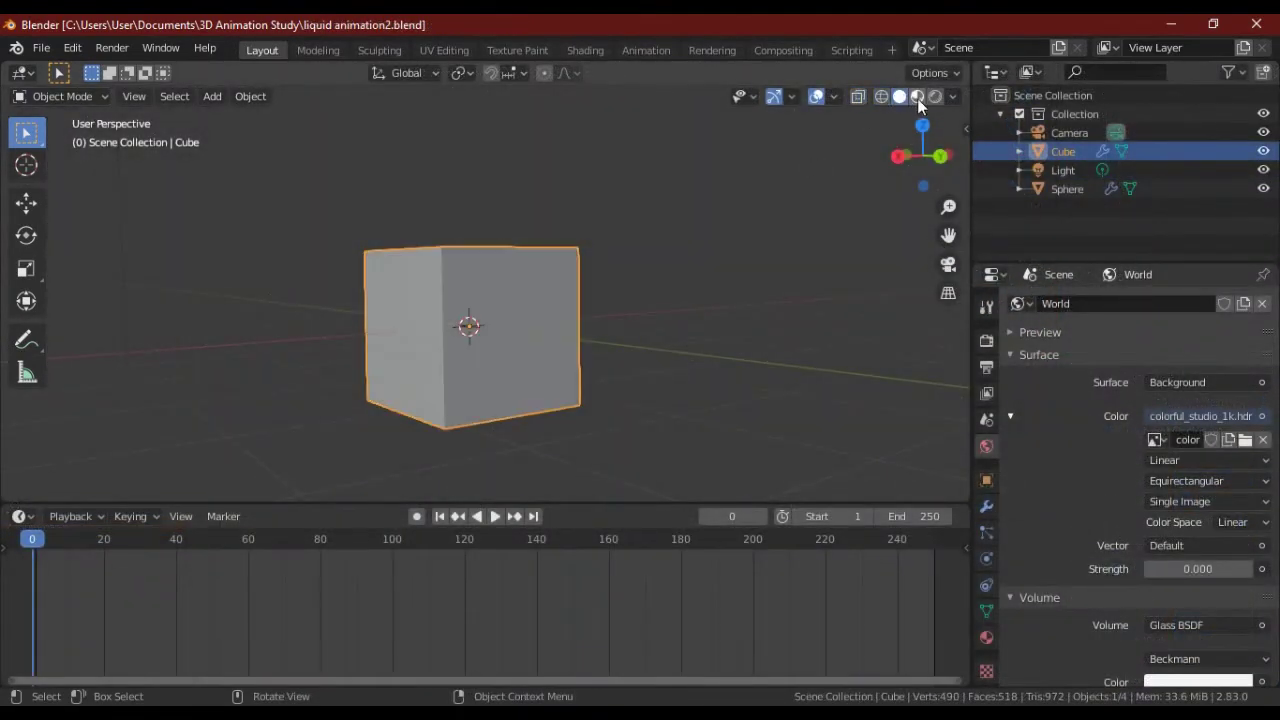
key(space)
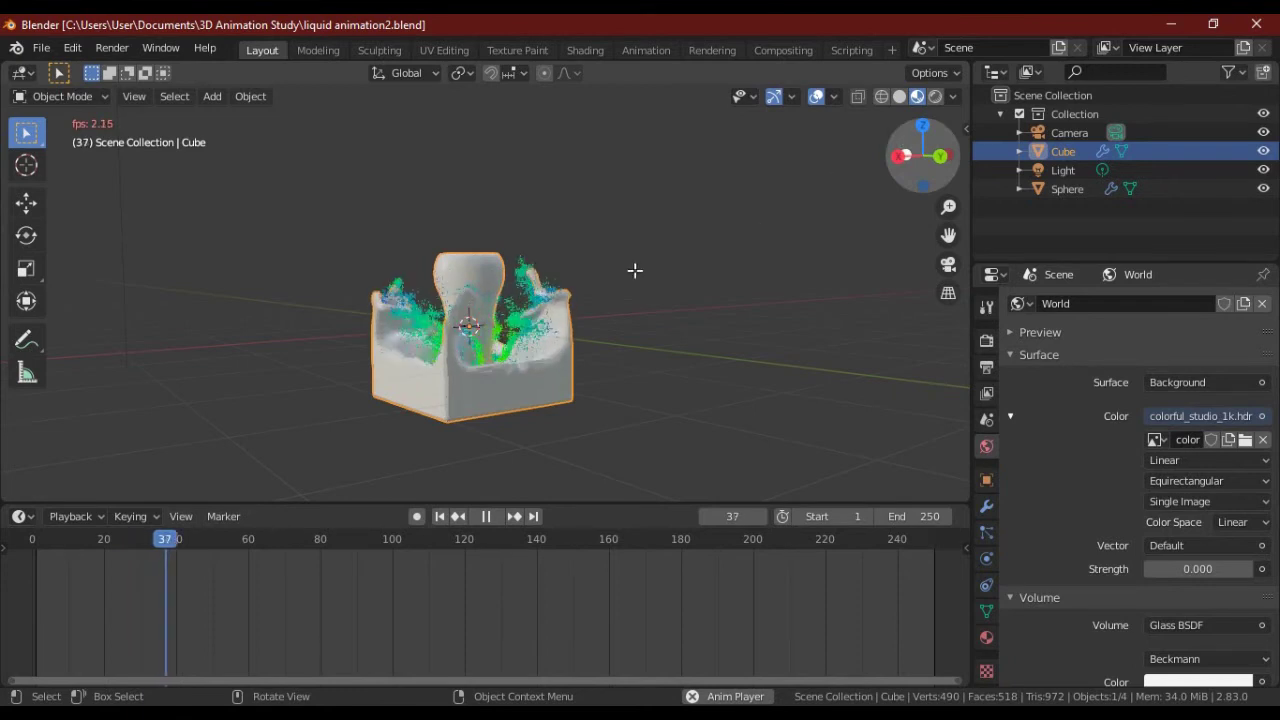
scroll(600, 276, up, 3)
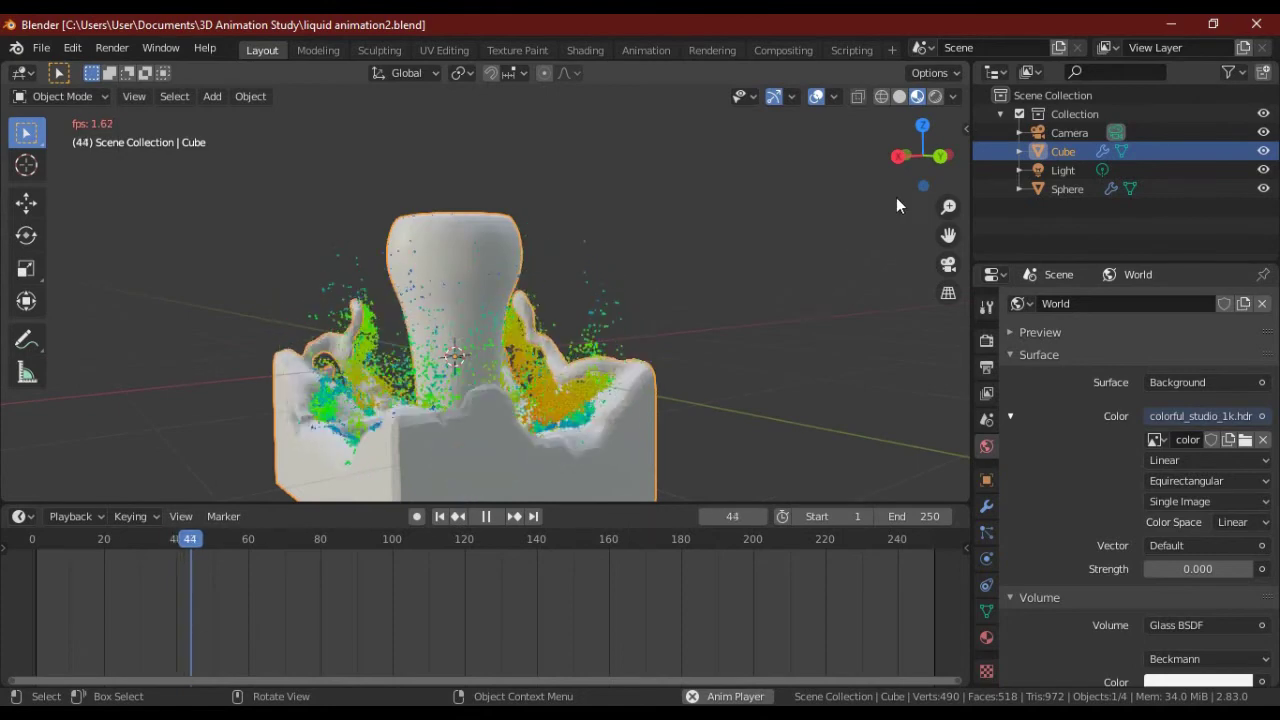
click(899, 96)
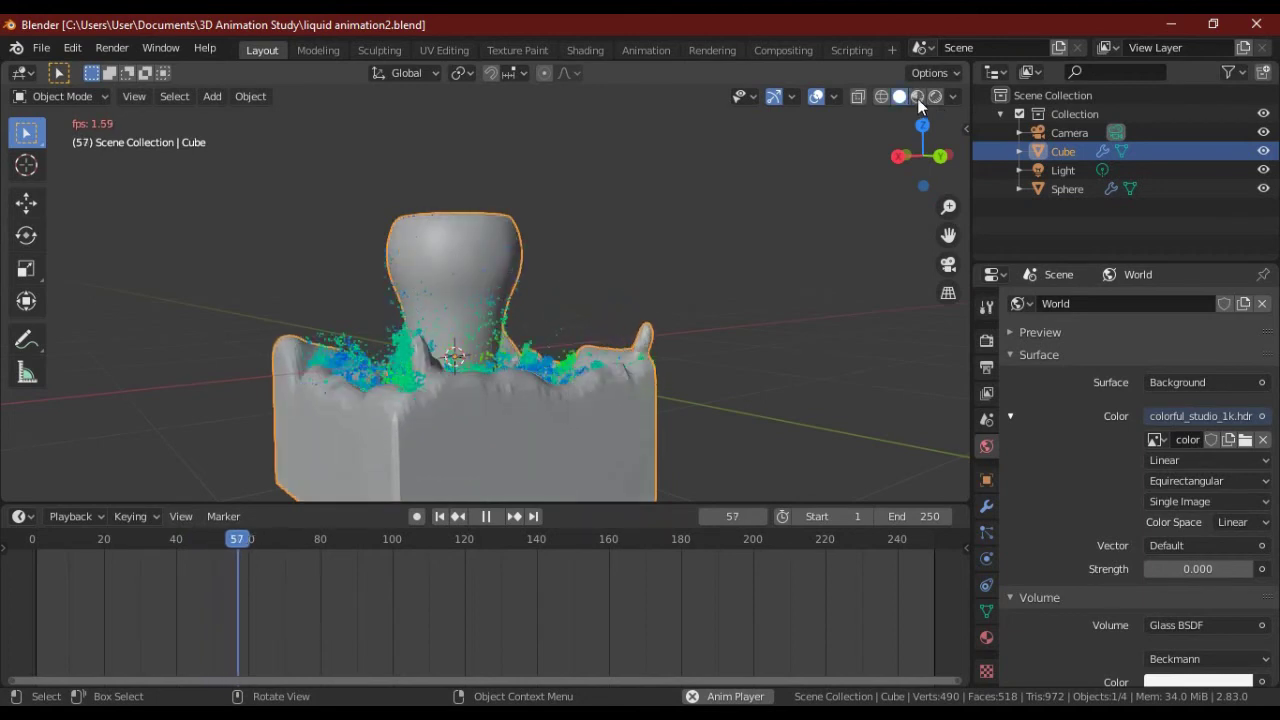
key(z)
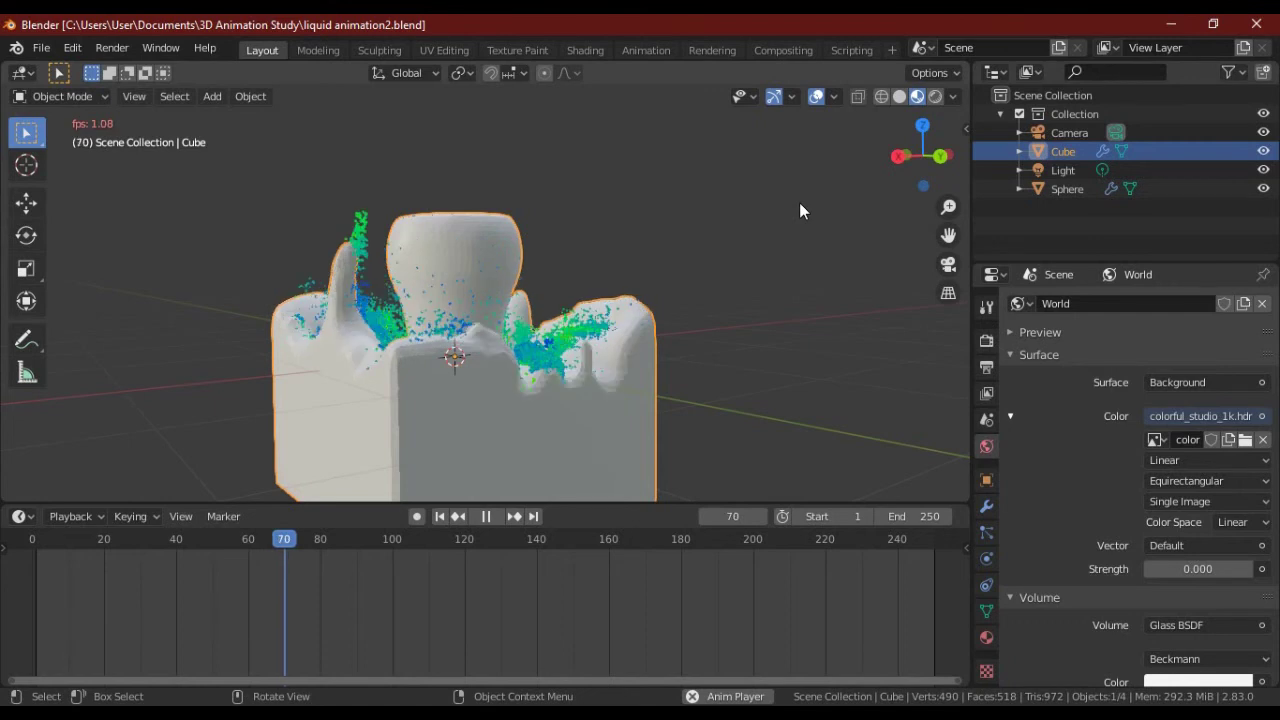
- View the fluid rendered, deselect the Cube, and finish in X-ray wireframe
click(935, 97)
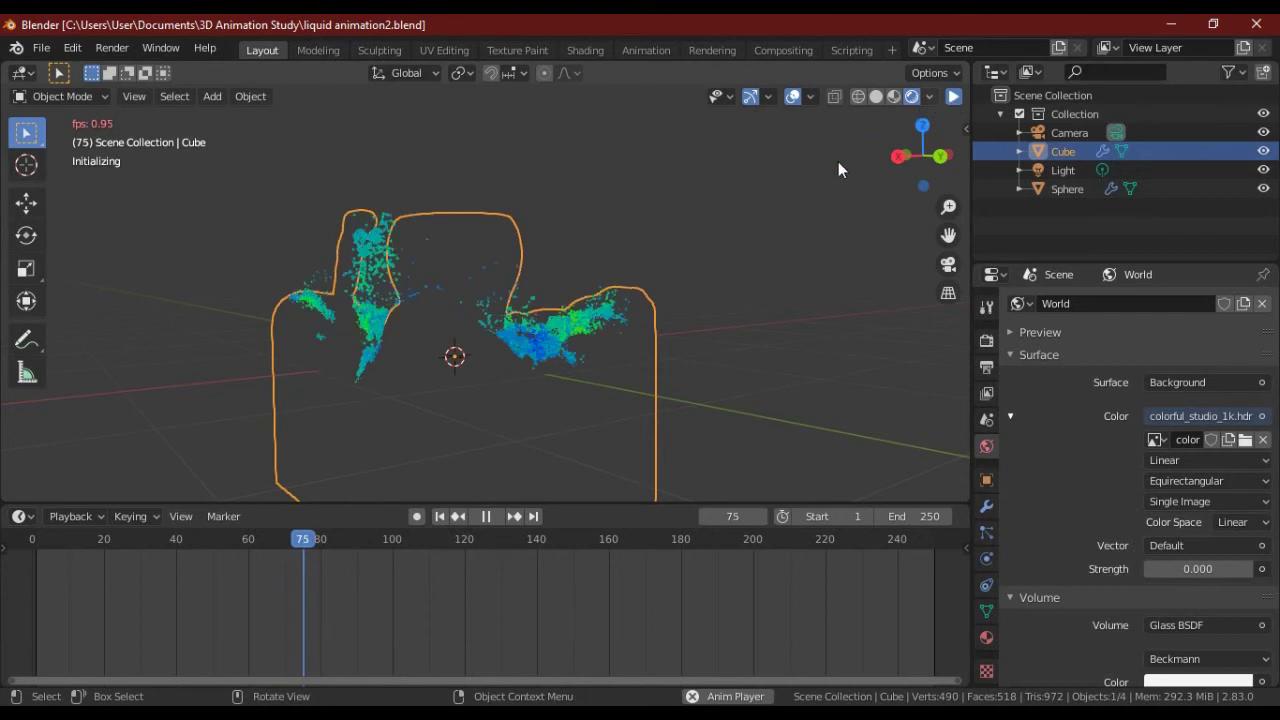
click(798, 217)
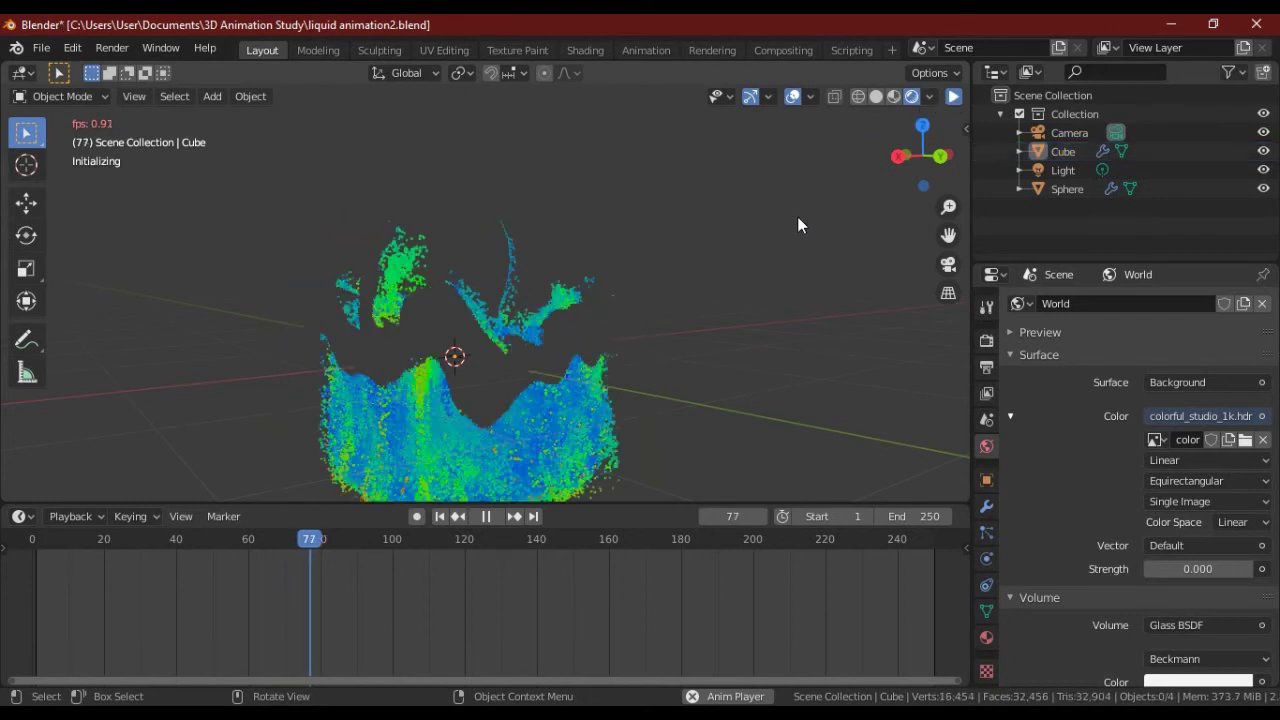
click(859, 100)
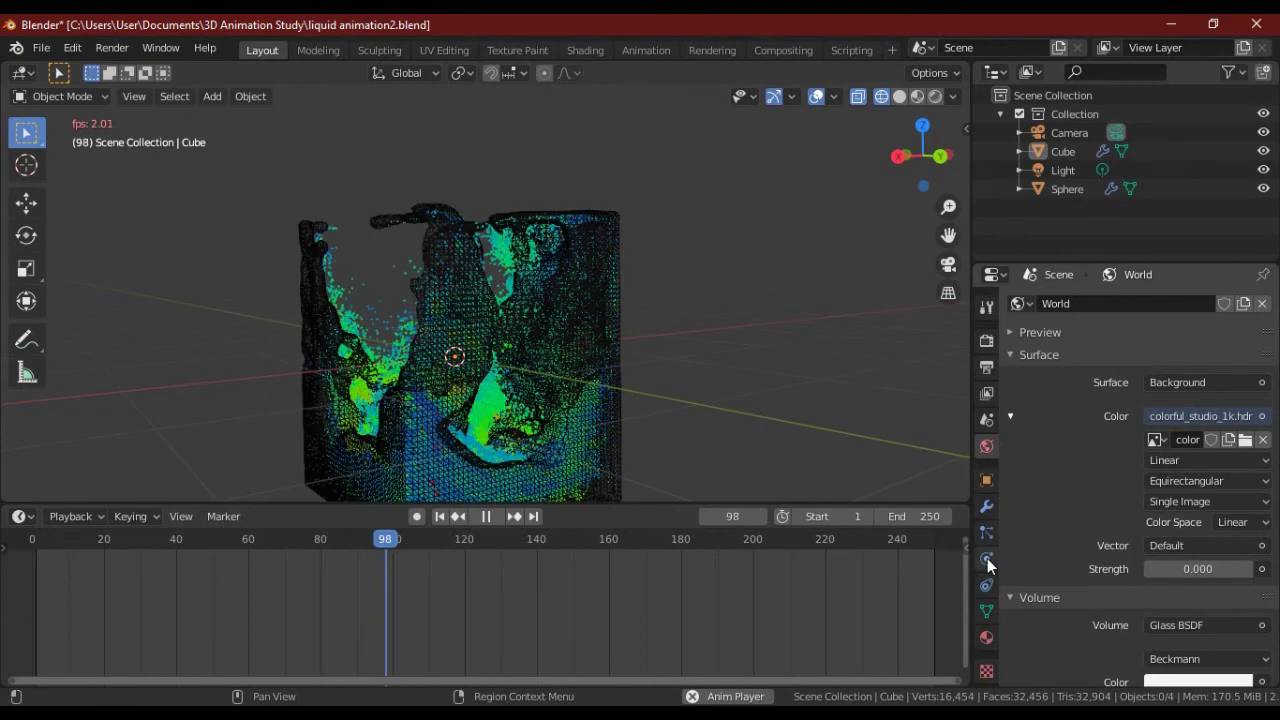
- Show the Cube's Physics properties down to the Liquid domain: 32 resolution divisions, FLIP method
click(987, 558)
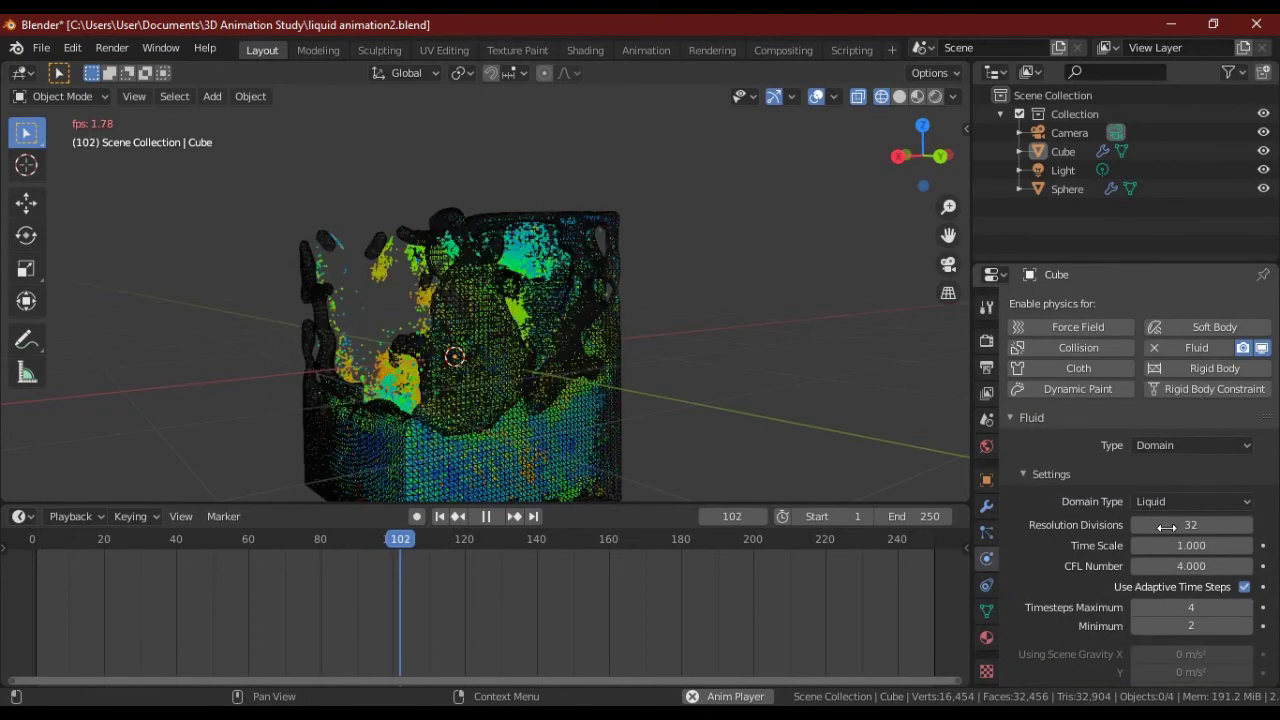
scroll(1178, 555, down, 2)
scroll(1181, 566, down, 2)
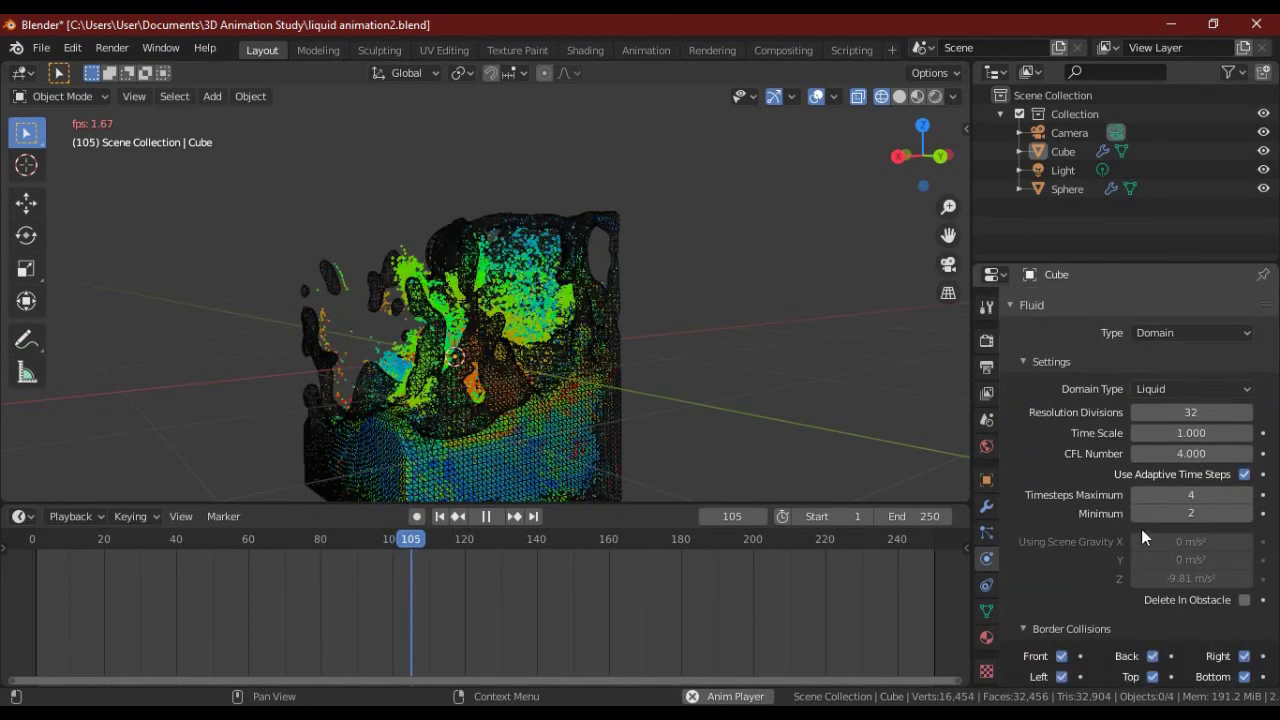
scroll(1046, 571, down, 3)
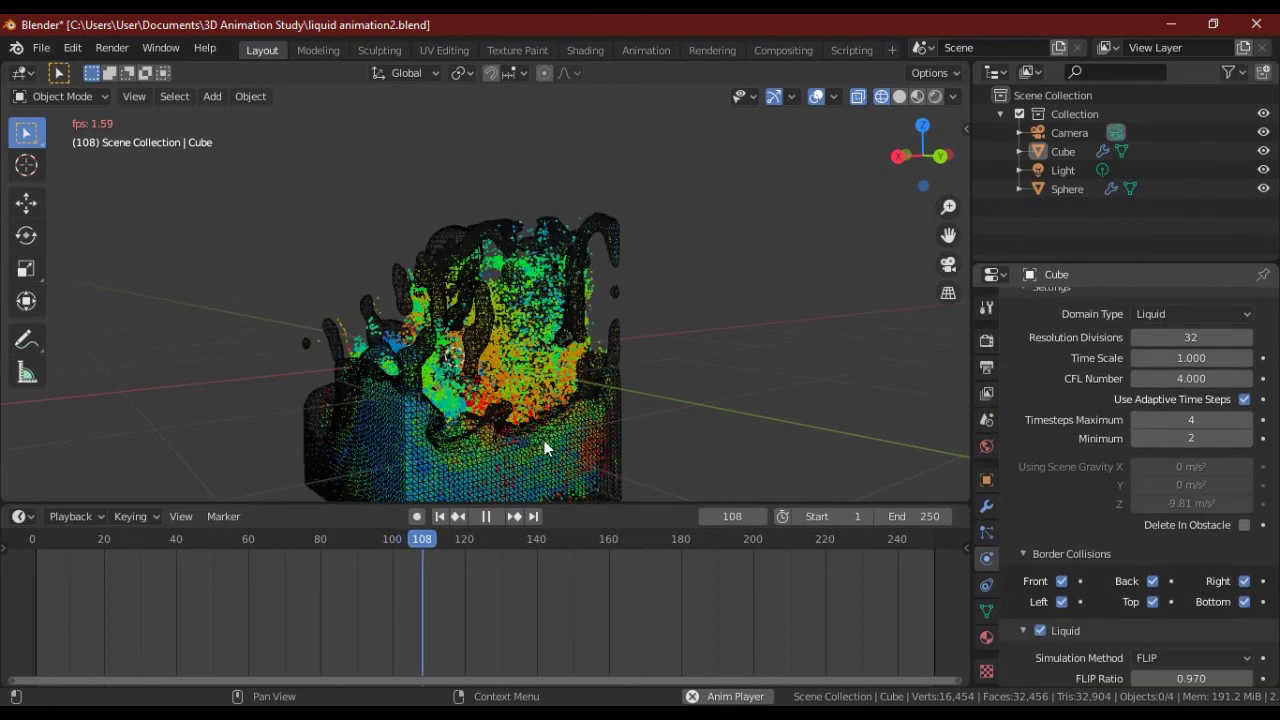